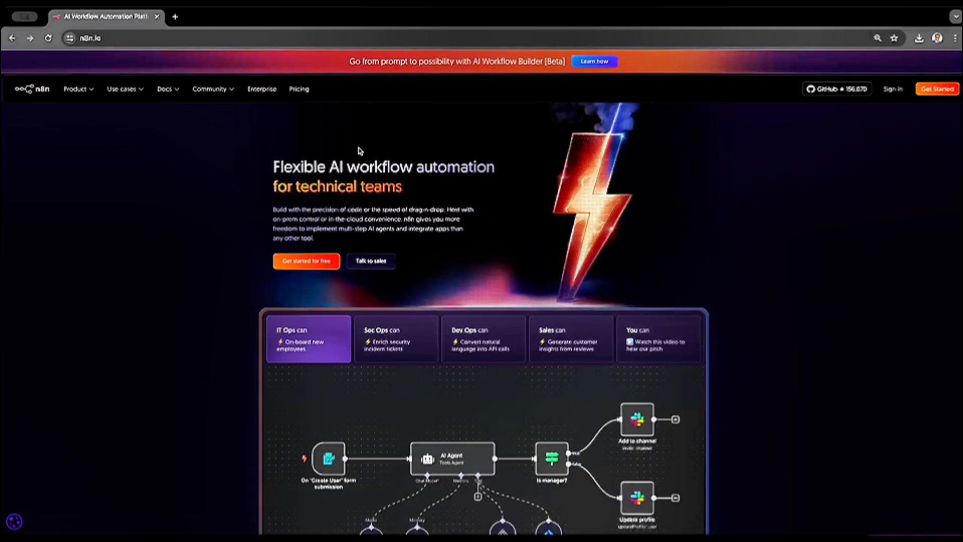
- Open the n8n pricing page and review the Starter, Pro, Business and Enterprise plans
{"action": "left_click", "coordinate": [299, 90]}
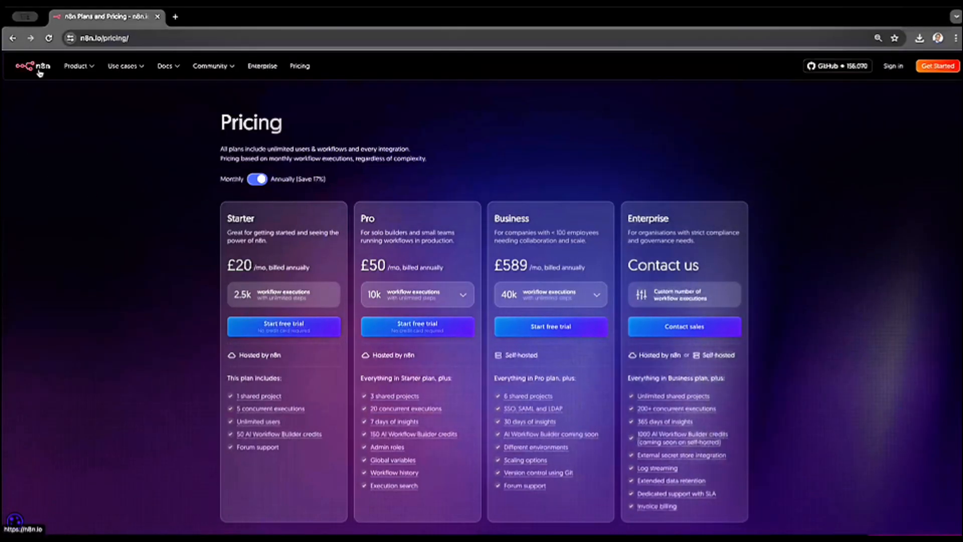
- Go to the workflows overview of the self-hosted n8n instance at n8n.srv1125856.hstgr.cloud/home/workflows
{"action": "left_click", "coordinate": [145, 38]}
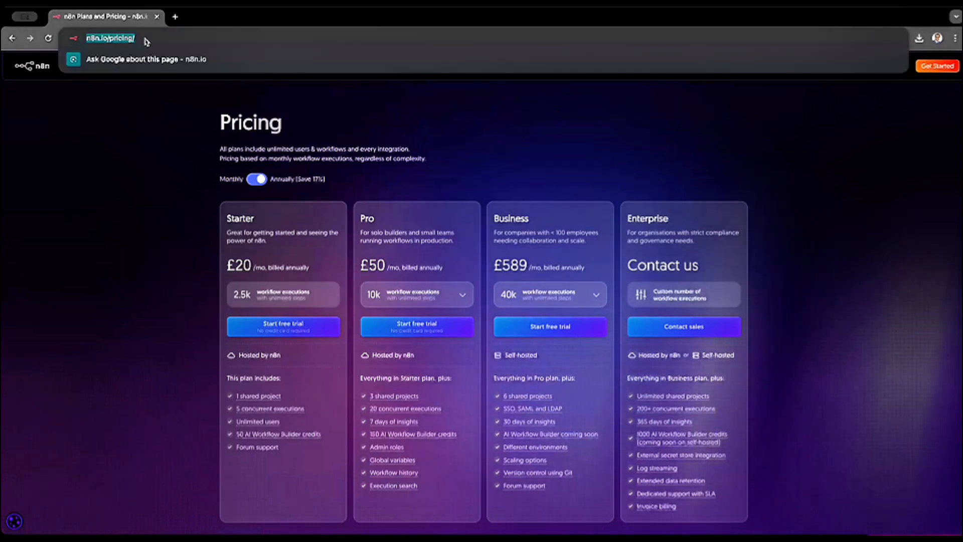
{"action": "type", "text": "ho"}
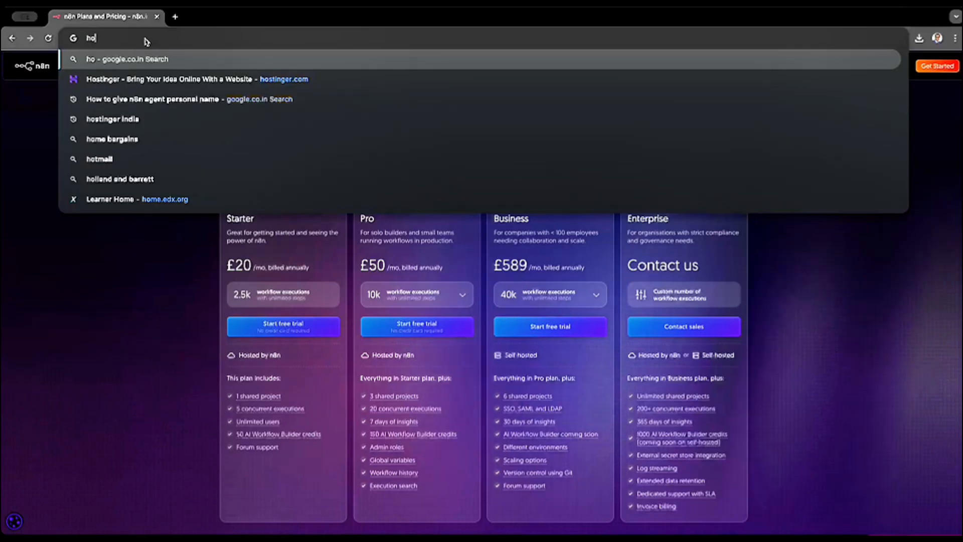
{"action": "key", "text": "BackSpace"}
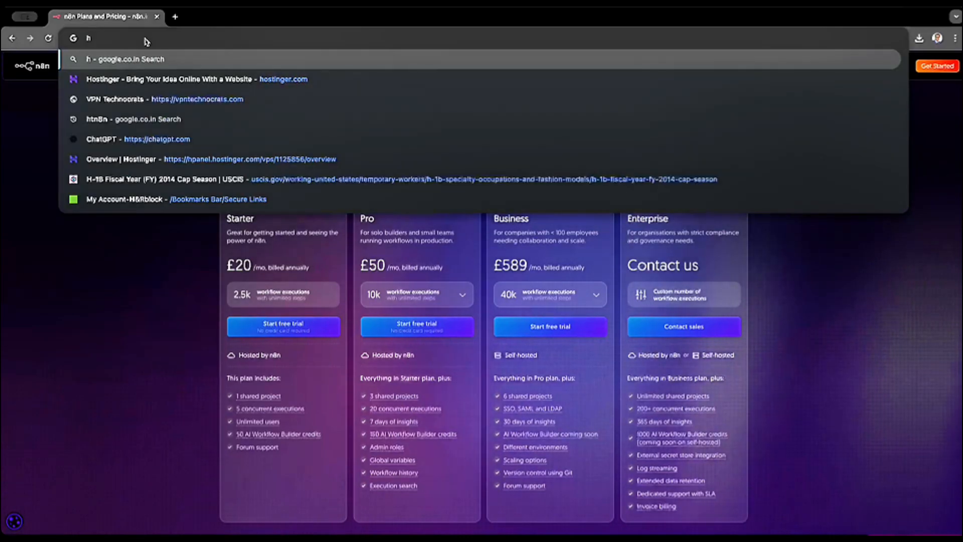
{"action": "key", "text": "BackSpace"}
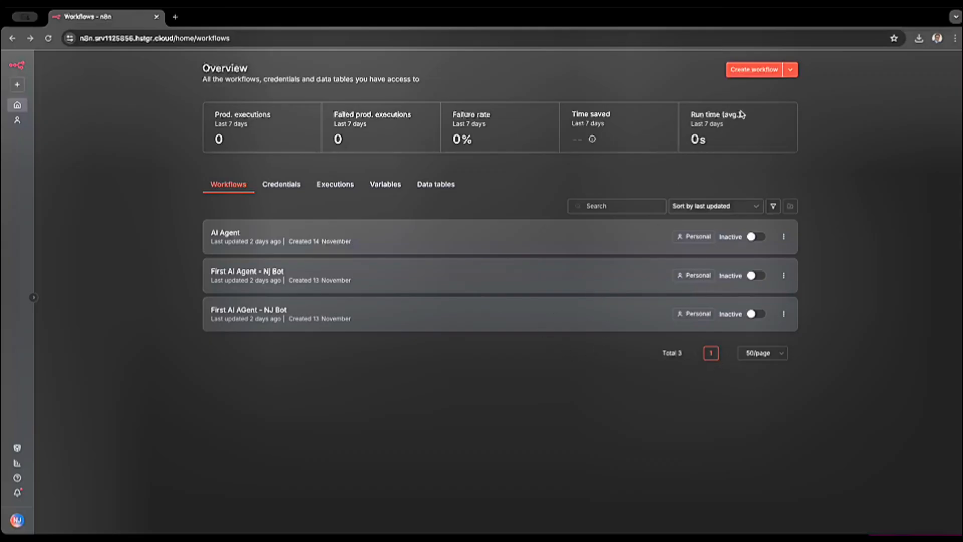
- Review the other create options and the overview's credentials, executions, variables and data tables, and return to the workflow list
{"action": "left_click", "coordinate": [791, 71]}
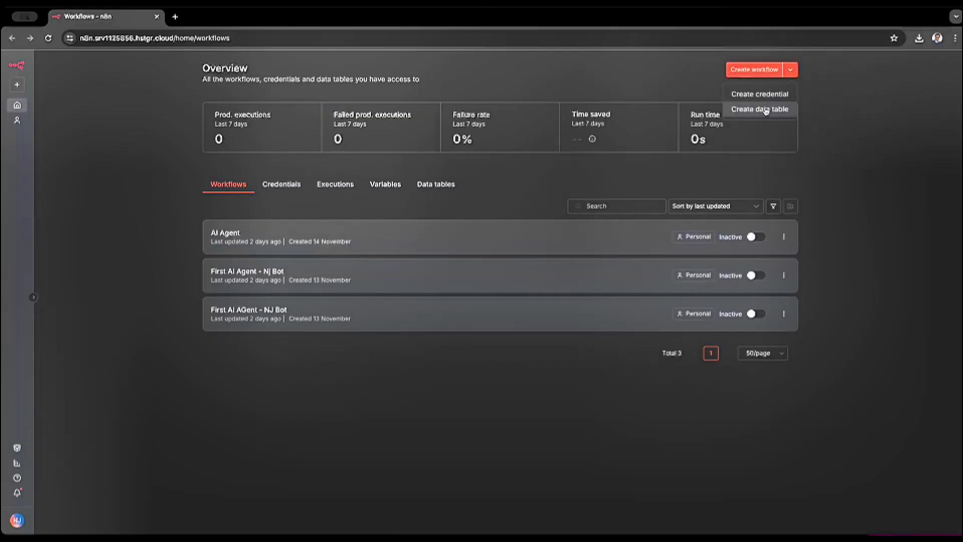
{"action": "left_click", "coordinate": [856, 165]}
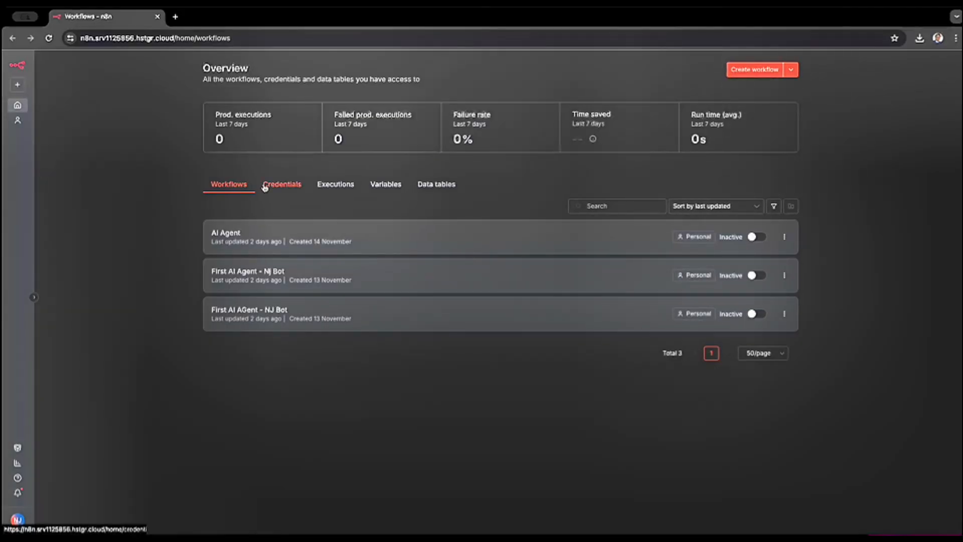
{"action": "left_click", "coordinate": [283, 185]}
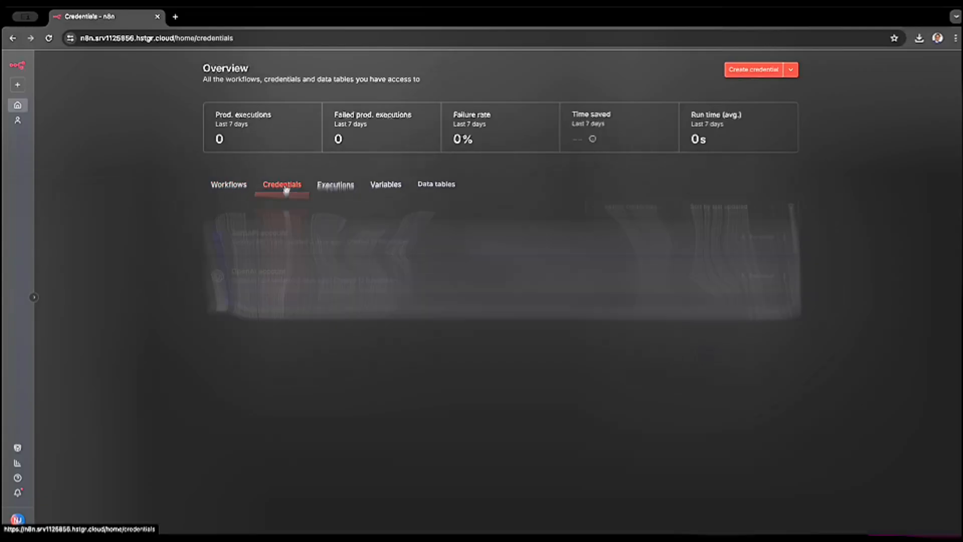
{"action": "left_click", "coordinate": [340, 186]}
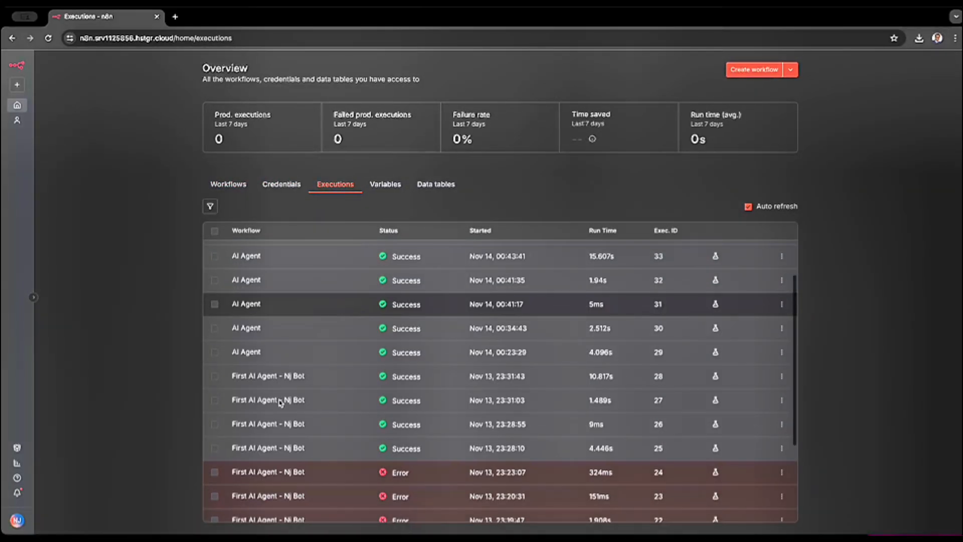
{"action": "scroll", "coordinate": [279, 403], "scroll_direction": "down", "scroll_amount": 5}
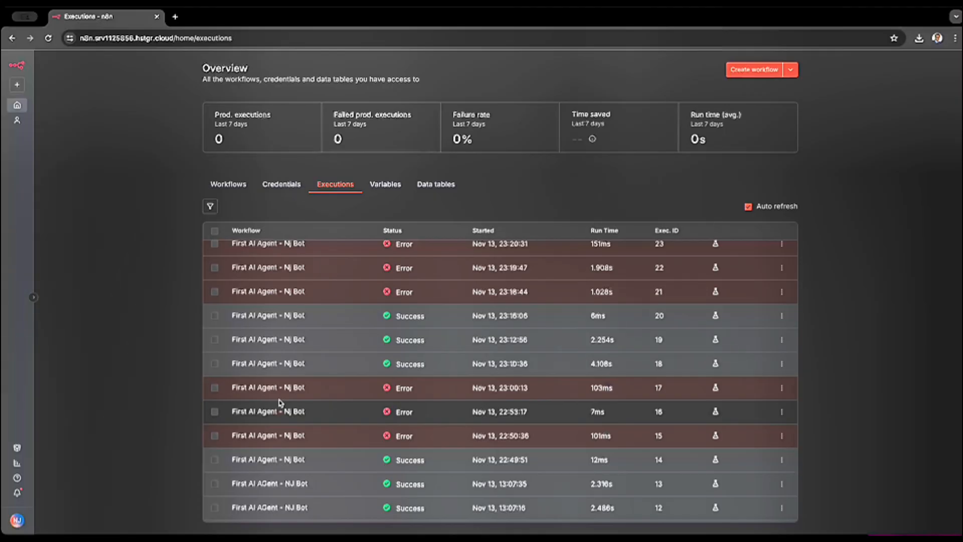
{"action": "scroll", "coordinate": [280, 403], "scroll_direction": "up", "scroll_amount": 6}
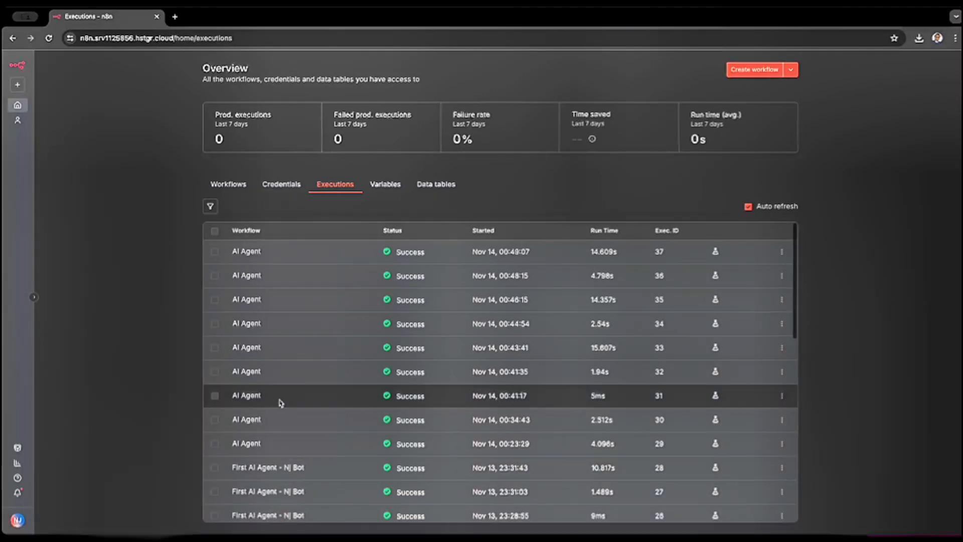
{"action": "left_click", "coordinate": [385, 185]}
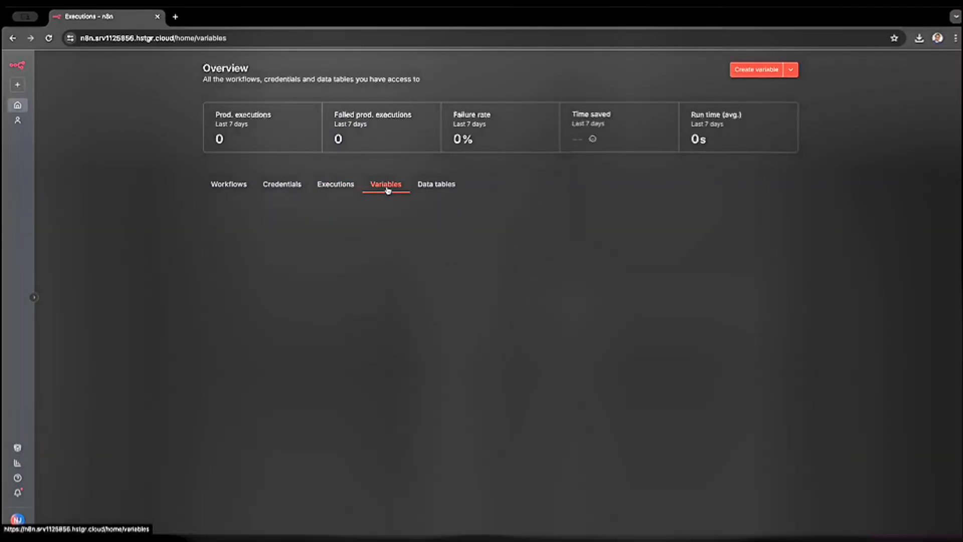
{"action": "left_click", "coordinate": [427, 189]}
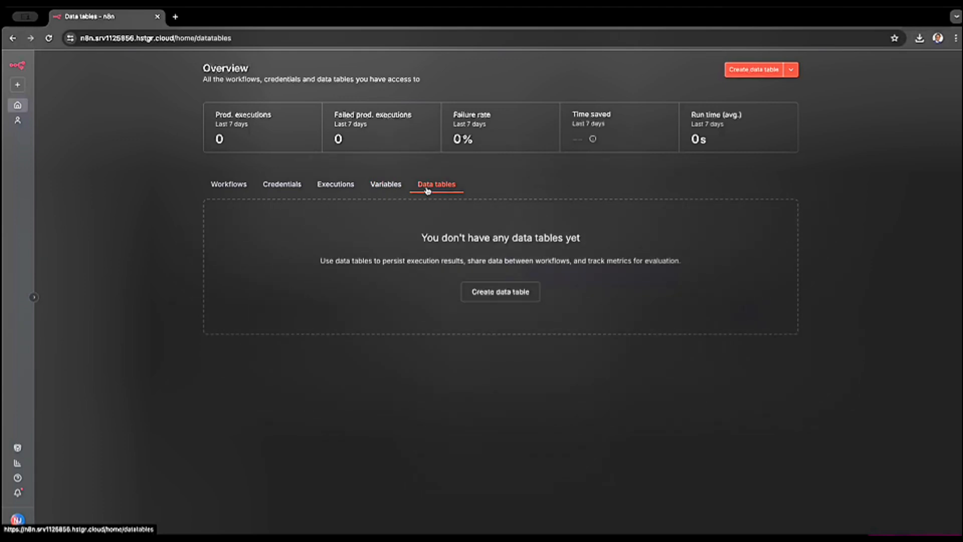
{"action": "left_click", "coordinate": [219, 190]}
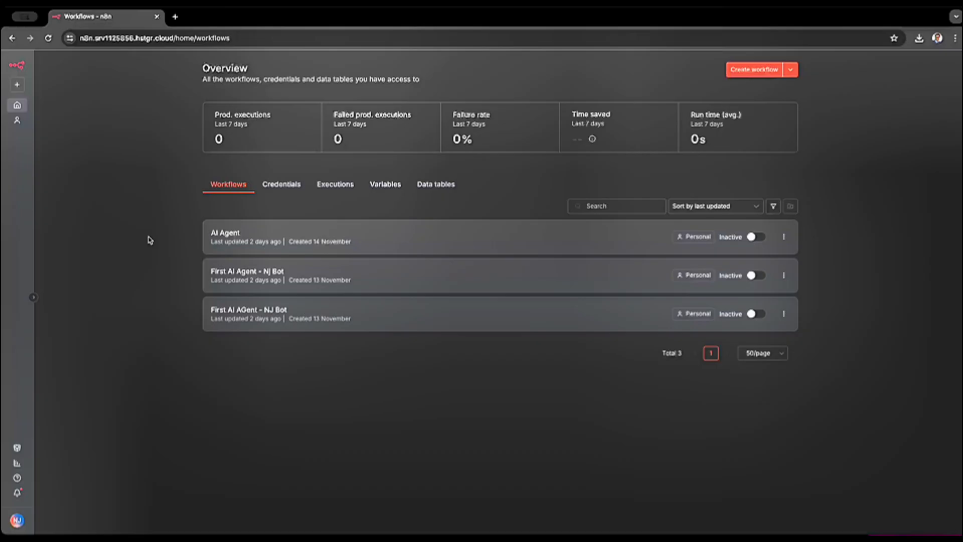
- Create a new blank workflow in the personal space
{"action": "left_click", "coordinate": [17, 120]}
{"action": "left_click", "coordinate": [16, 86]}
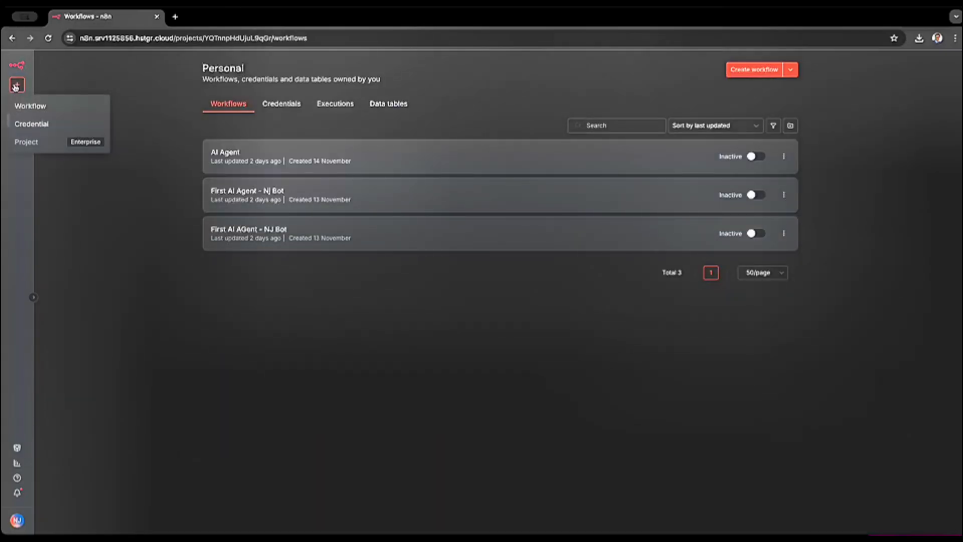
{"action": "left_click", "coordinate": [31, 107]}
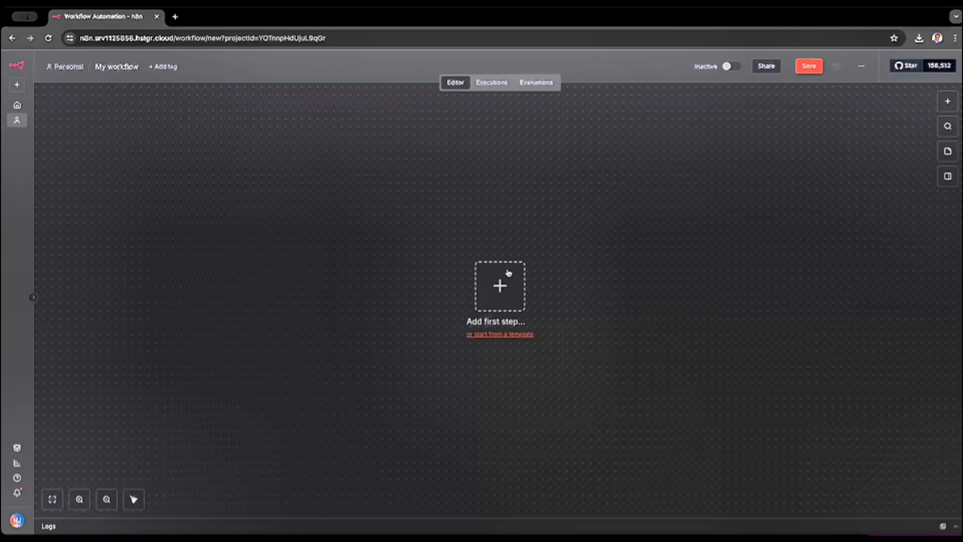
- Add a Chat Trigger as the workflow's first step, searching the nodes for "chat"
{"action": "left_click_drag", "start_coordinate": [506, 282], "coordinate": [203, 183]}
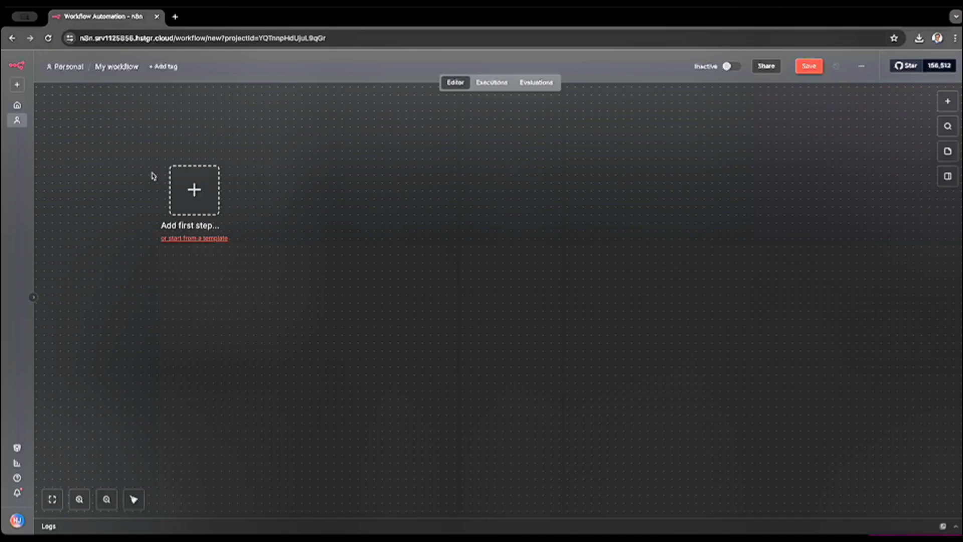
{"action": "left_click", "coordinate": [204, 197]}
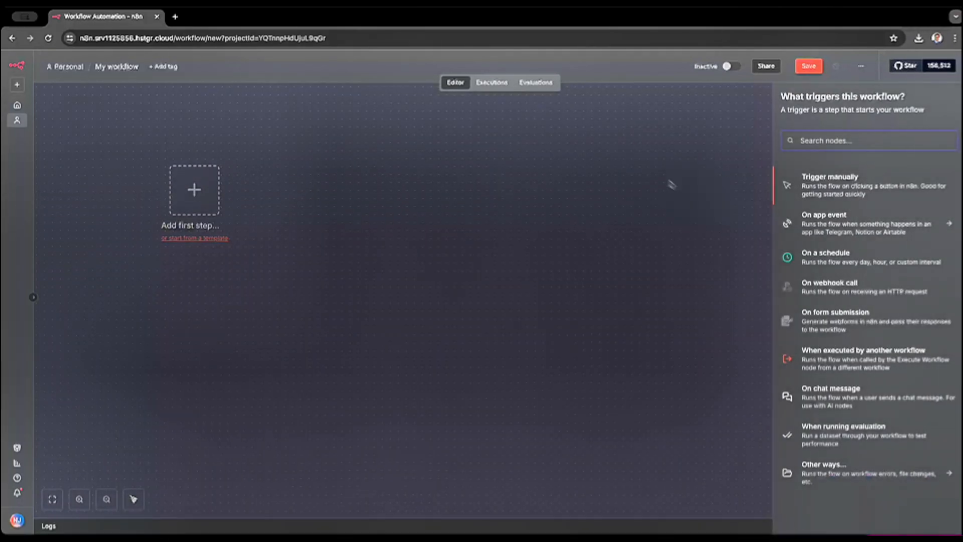
{"action": "type", "text": "chat"}
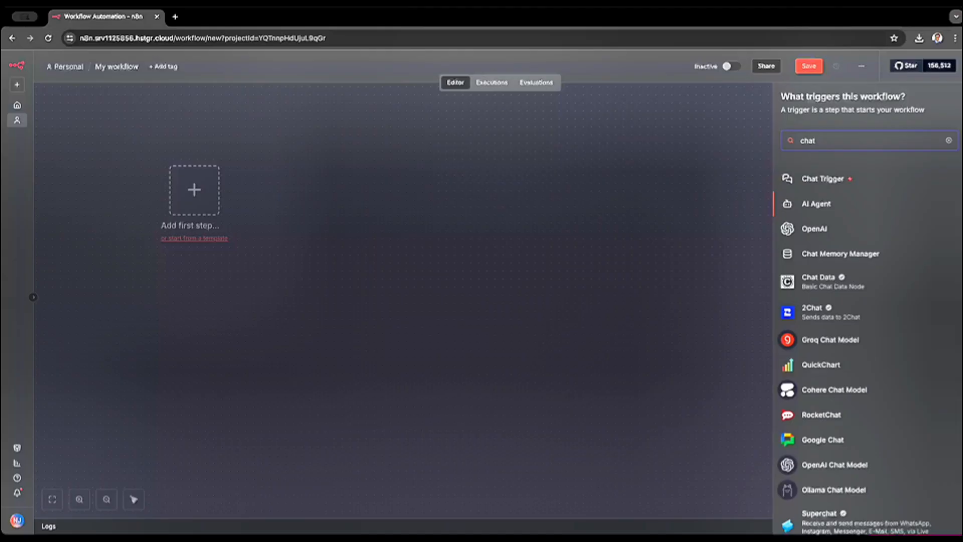
{"action": "left_click", "coordinate": [841, 179]}
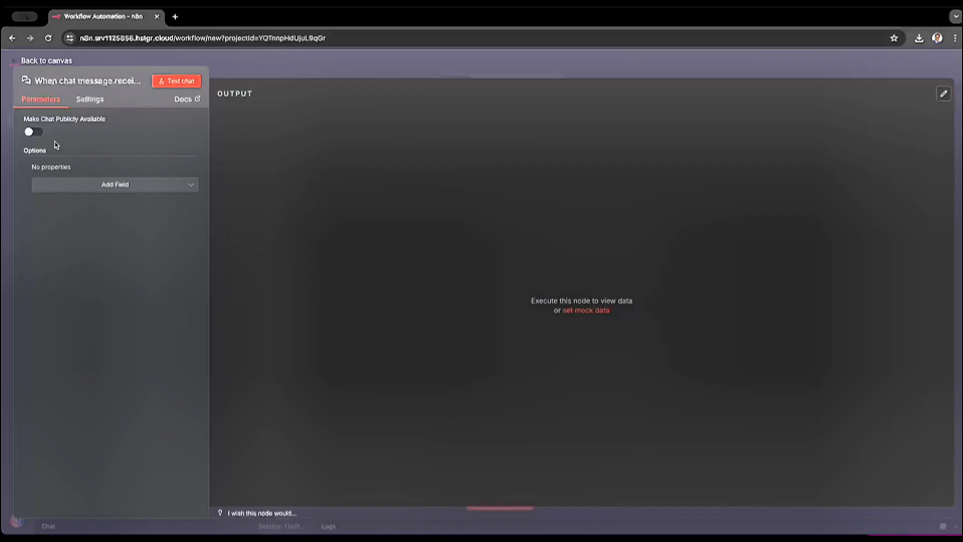
- Make the trigger's chat publicly available and change the name in its initial message to "Nj Bot"
{"action": "left_click", "coordinate": [33, 132]}
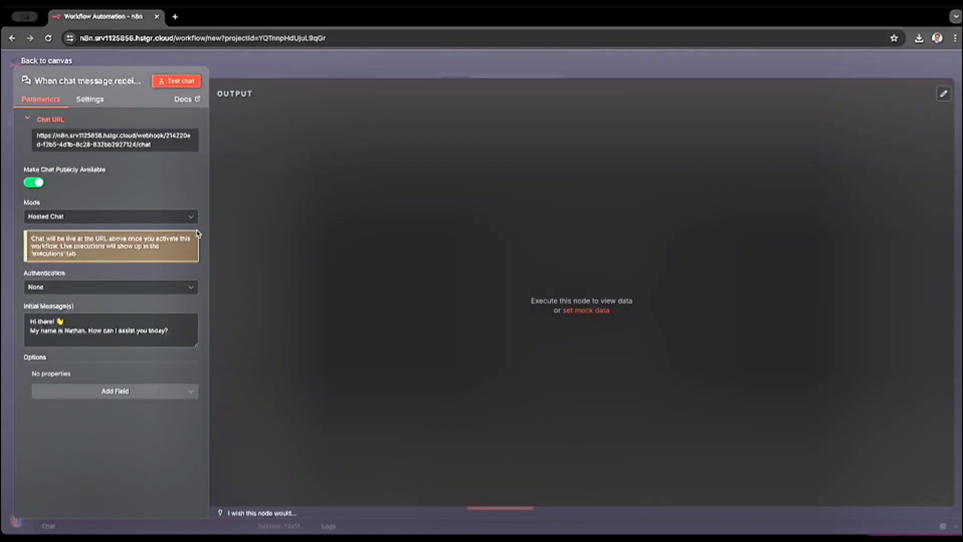
{"action": "double_click", "coordinate": [76, 330]}
{"action": "key", "text": "BackSpace"}
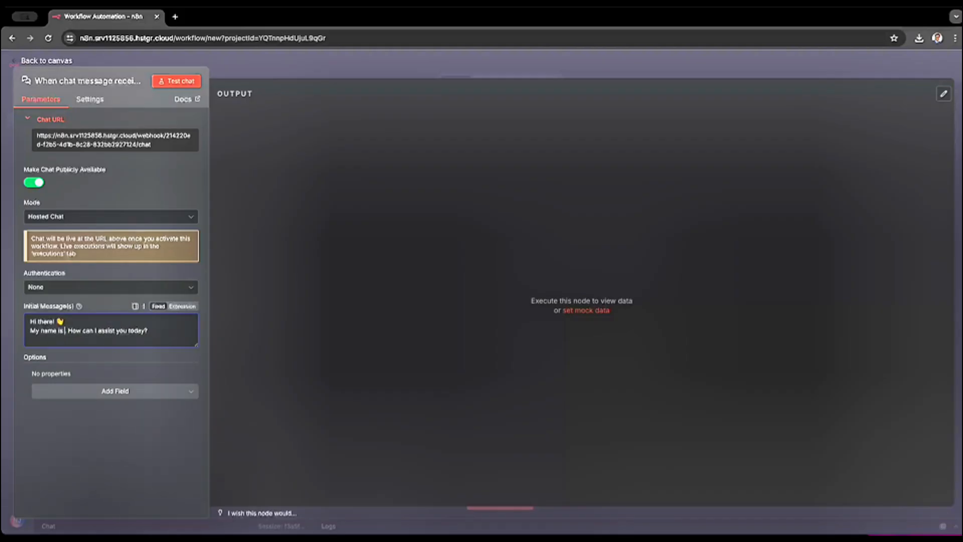
{"action": "type", "text": "Nj Bot"}
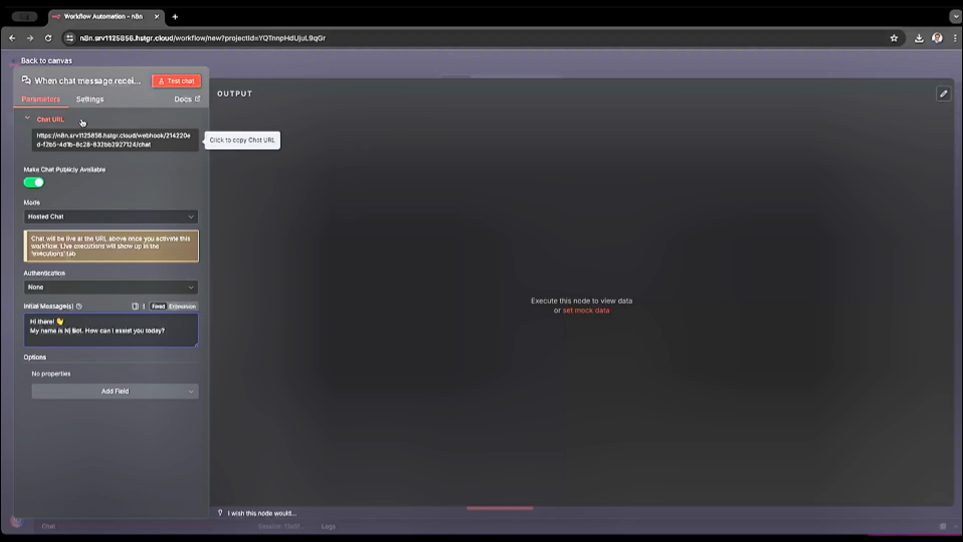
{"action": "left_click", "coordinate": [61, 62]}
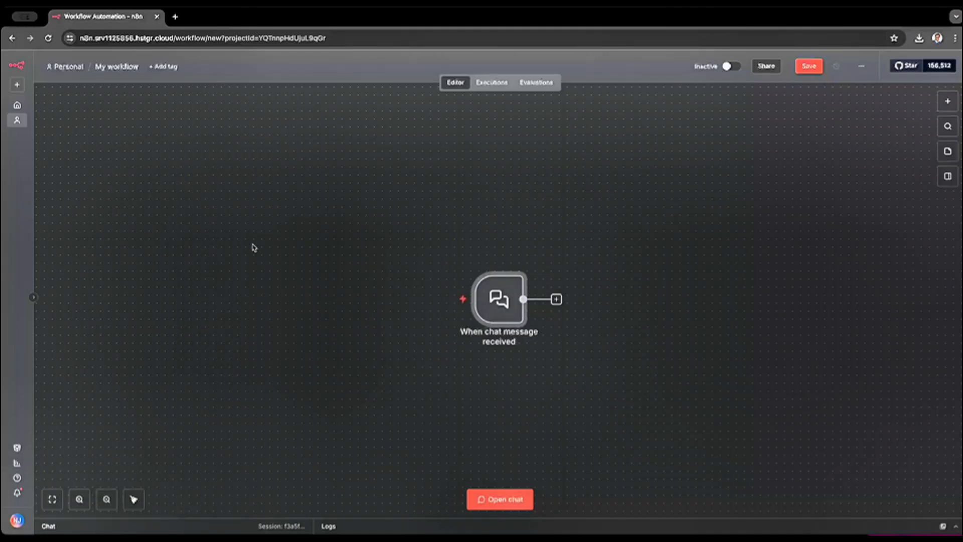
- Rename the workflow to "My AI Agent"
{"action": "left_click", "coordinate": [116, 66]}
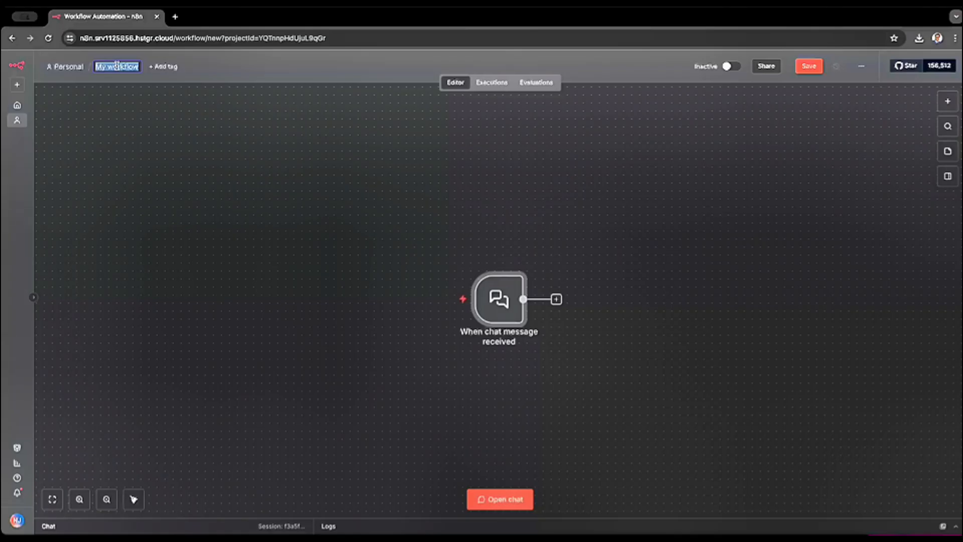
{"action": "type", "text": "My AI Agent"}
{"action": "left_click", "coordinate": [217, 171]}
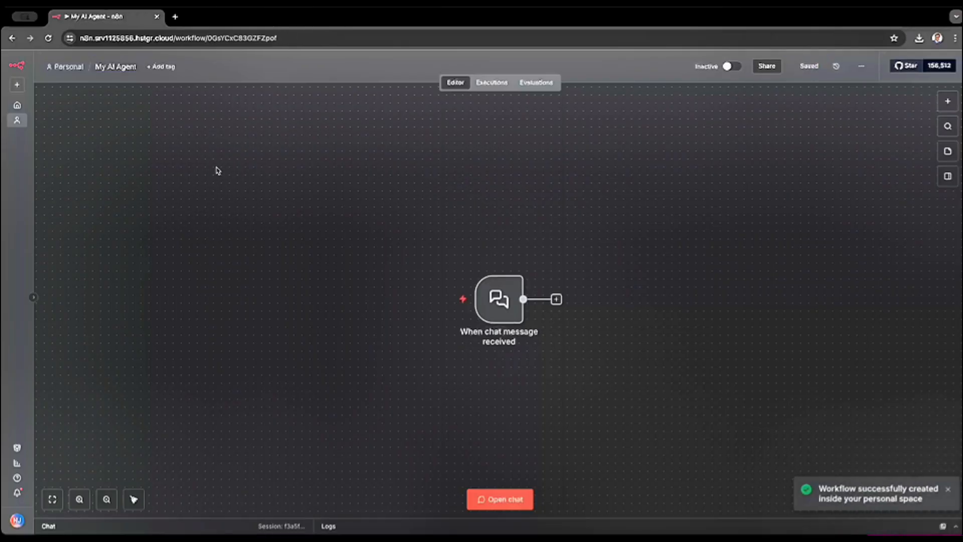
- Add an AI Agent node connected after the chat trigger
{"action": "left_click", "coordinate": [557, 299]}
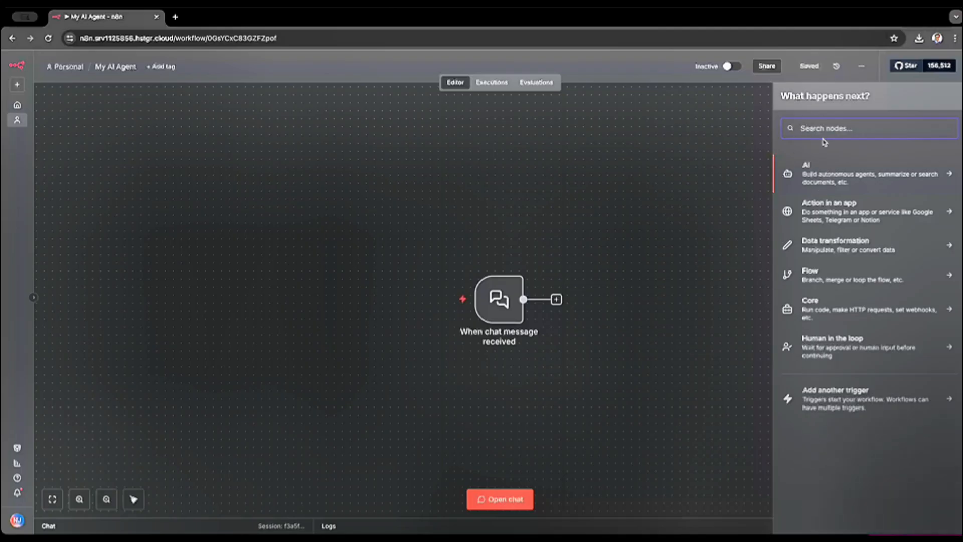
{"action": "left_click", "coordinate": [826, 172]}
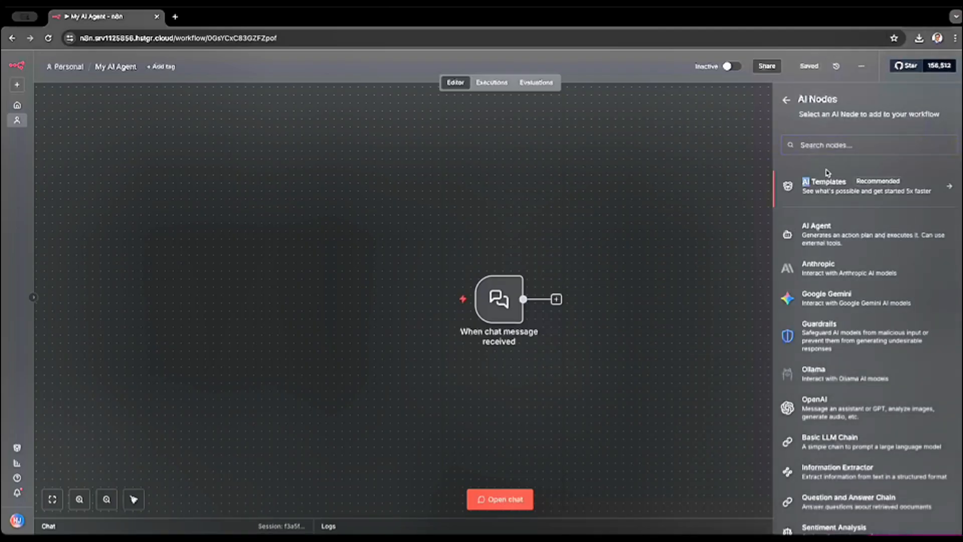
{"action": "left_click", "coordinate": [818, 144]}
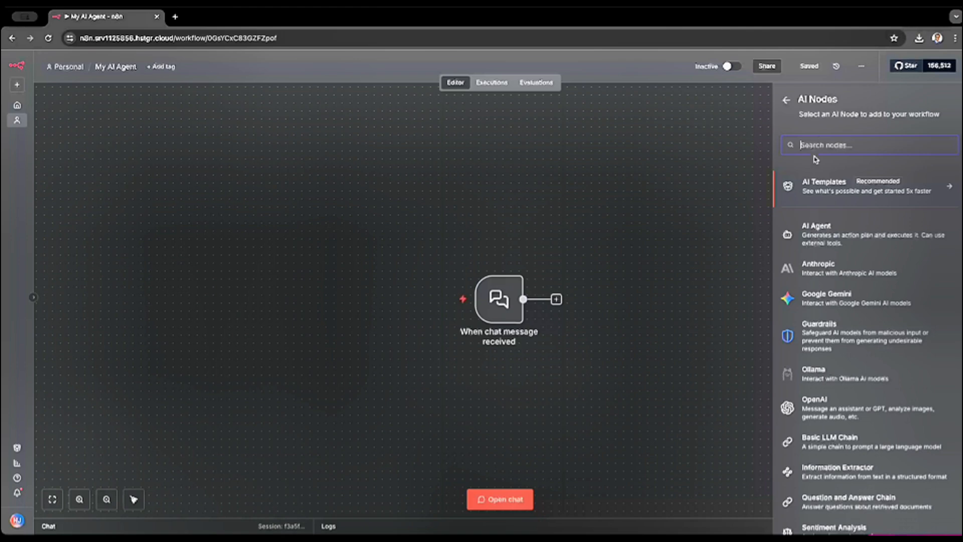
{"action": "left_click", "coordinate": [822, 234]}
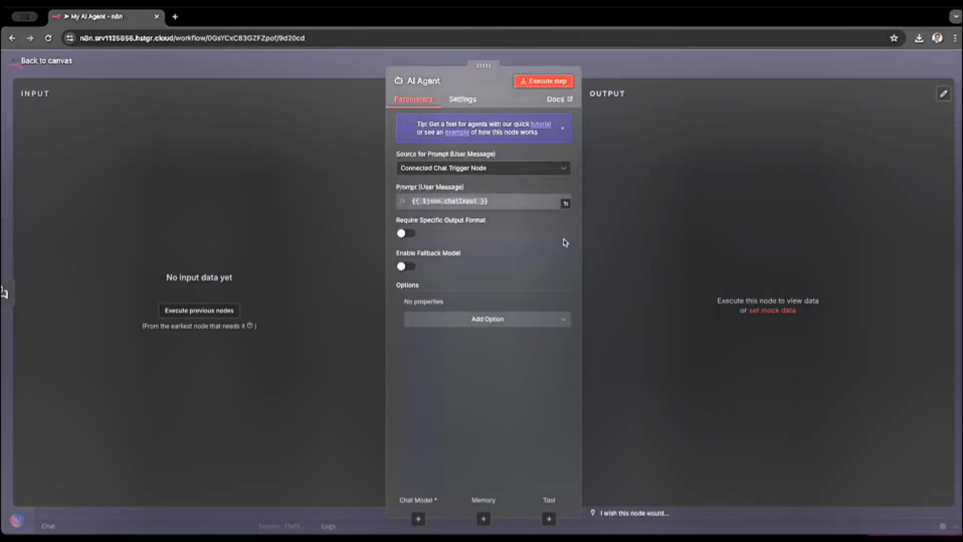
- Keep Connected Chat Trigger Node as the agent's prompt source, check which extra options can be added, and return to the canvas
{"action": "left_click", "coordinate": [529, 174]}
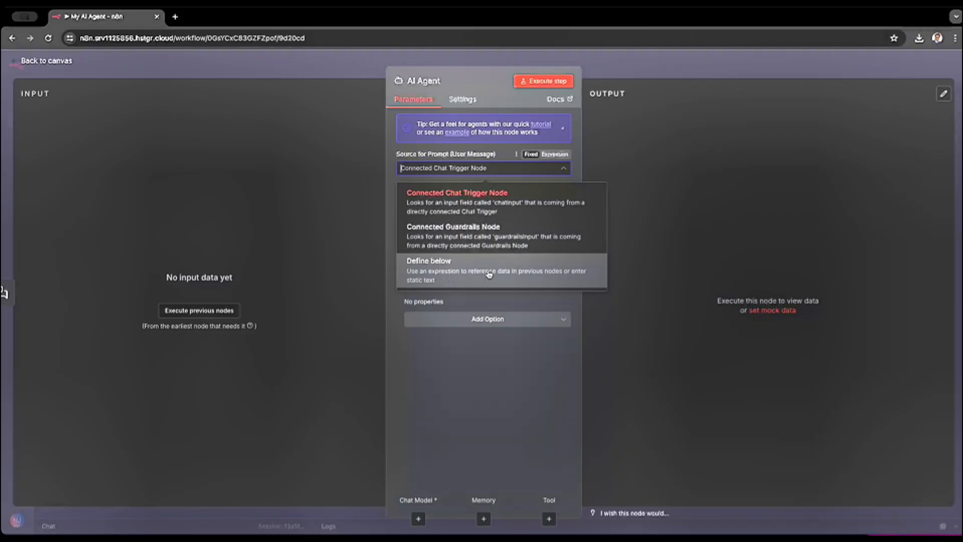
{"action": "left_click", "coordinate": [475, 205]}
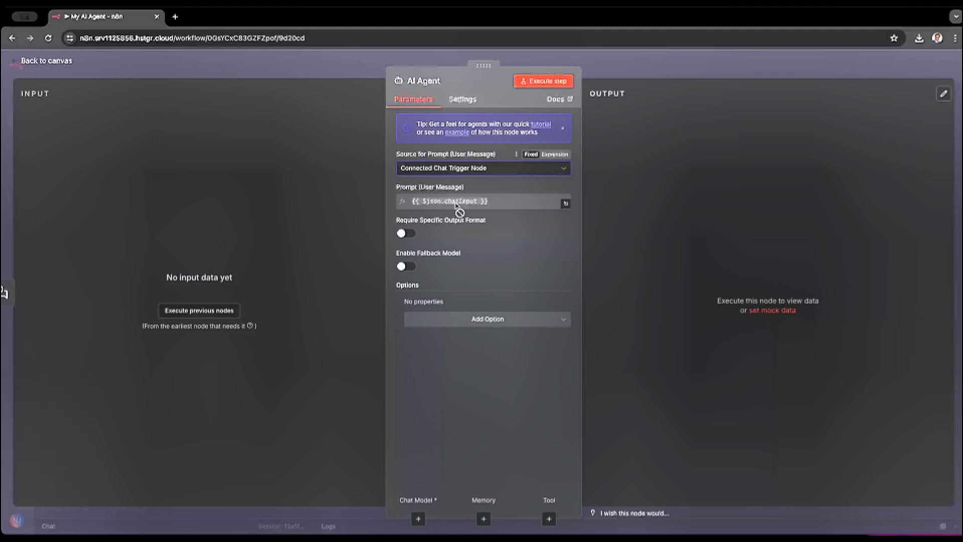
{"action": "left_click", "coordinate": [486, 325]}
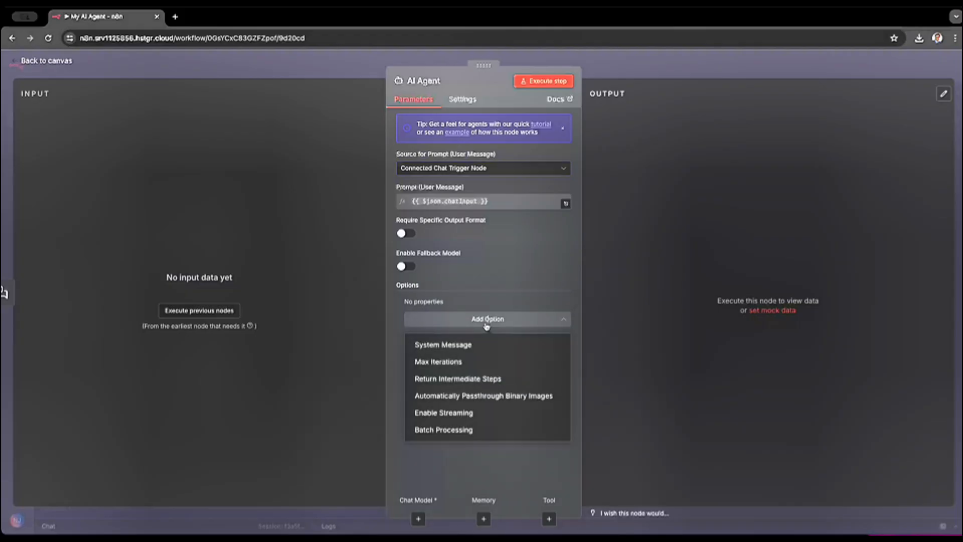
{"action": "left_click", "coordinate": [481, 296]}
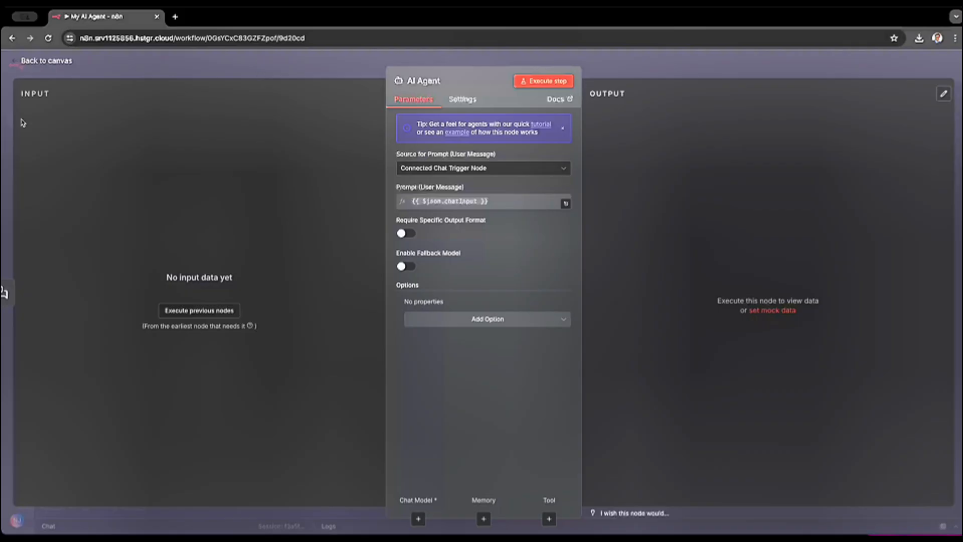
{"action": "left_click", "coordinate": [46, 62]}
- Nudge the AI Agent node slightly on the canvas and select it together with the chat trigger node
{"action": "left_click_drag", "start_coordinate": [387, 202], "coordinate": [672, 387]}
{"action": "mouse_move", "coordinate": [654, 281]}
{"action": "left_mouse_down"}
{"action": "mouse_move", "coordinate": [612, 271]}
{"action": "mouse_move", "coordinate": [687, 297]}
{"action": "mouse_move", "coordinate": [667, 272]}
{"action": "left_mouse_up"}
{"action": "left_click_drag", "start_coordinate": [802, 245], "coordinate": [460, 406]}
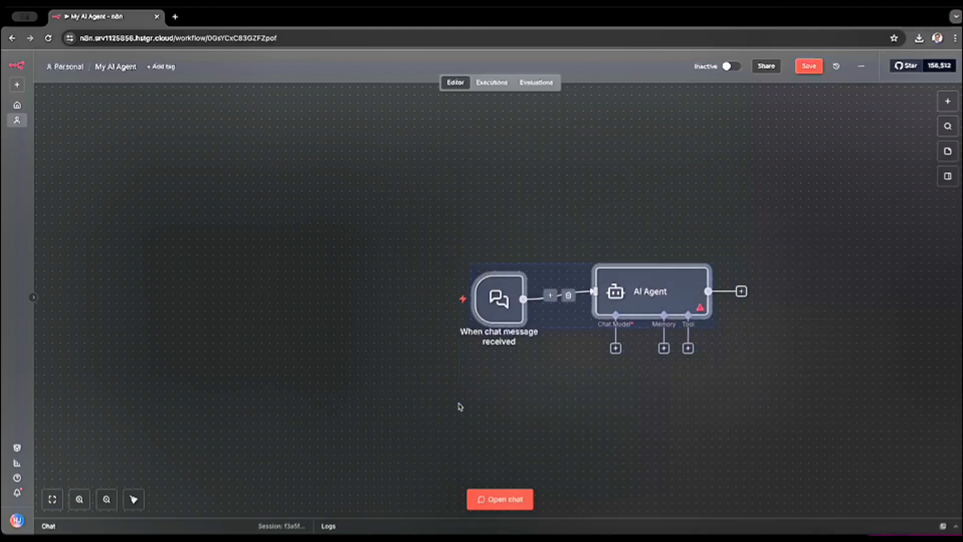
- Move both nodes up and to the left on the canvas and attach an OpenAI Chat Model to the AI Agent
{"action": "left_click_drag", "start_coordinate": [489, 309], "coordinate": [297, 245]}
{"action": "left_click", "coordinate": [435, 410]}
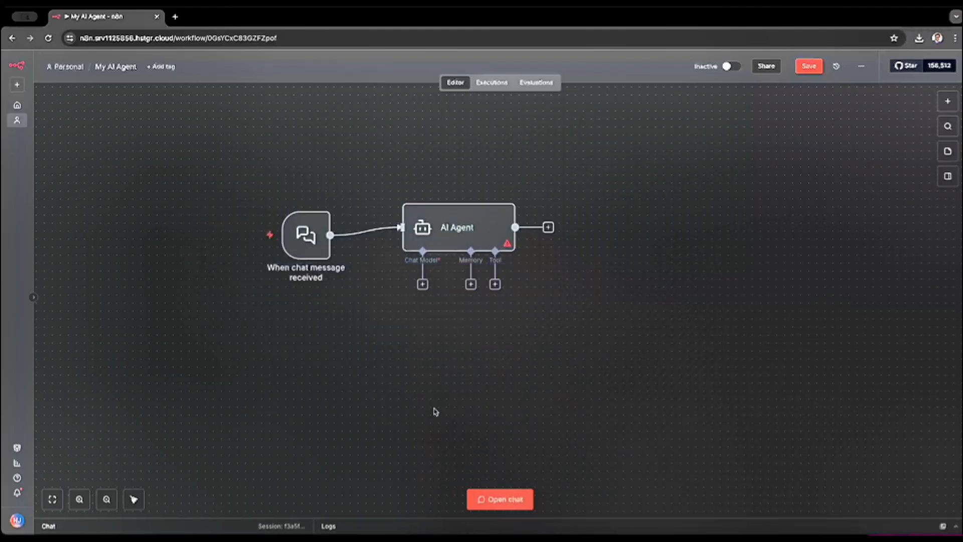
{"action": "left_click", "coordinate": [422, 284]}
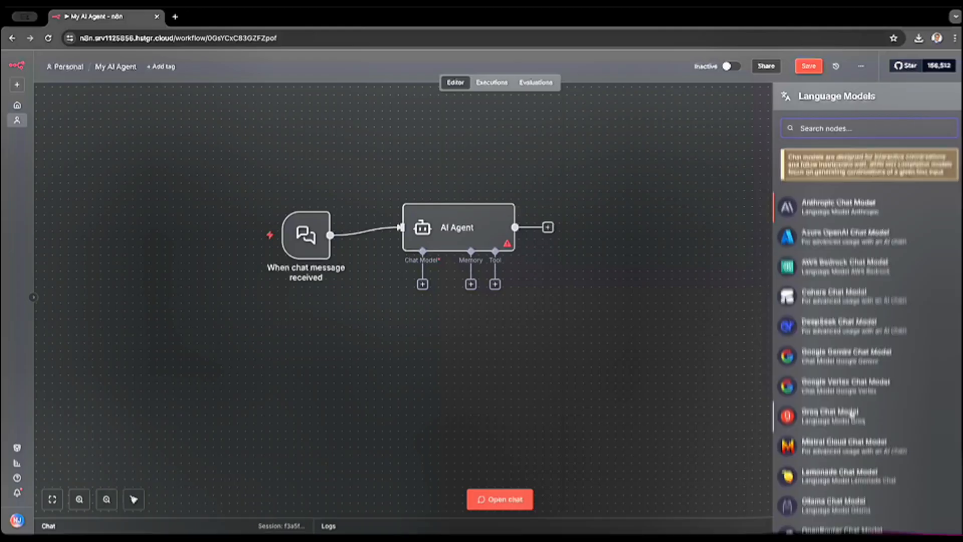
{"action": "scroll", "coordinate": [852, 416], "scroll_direction": "down", "scroll_amount": 4}
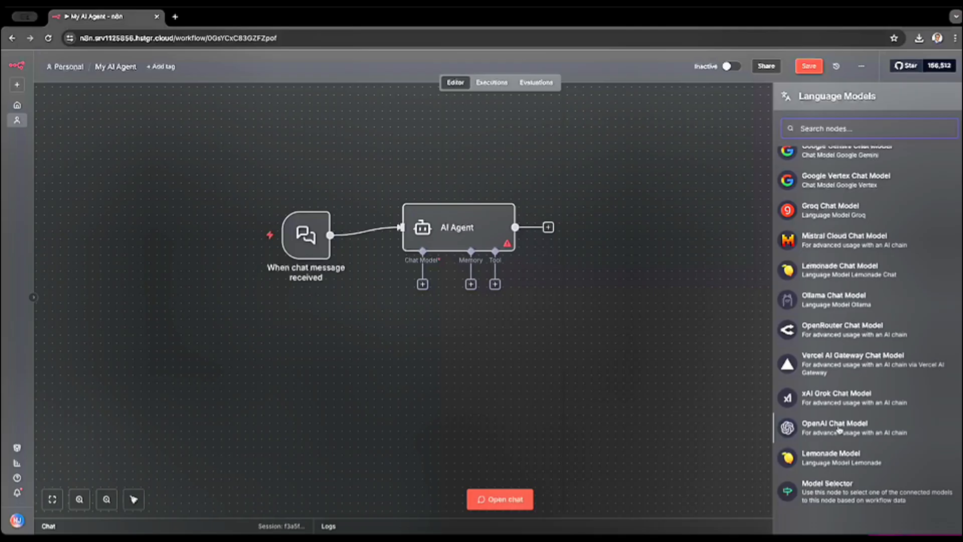
{"action": "left_click", "coordinate": [840, 429]}
{"action": "left_click", "coordinate": [839, 429]}
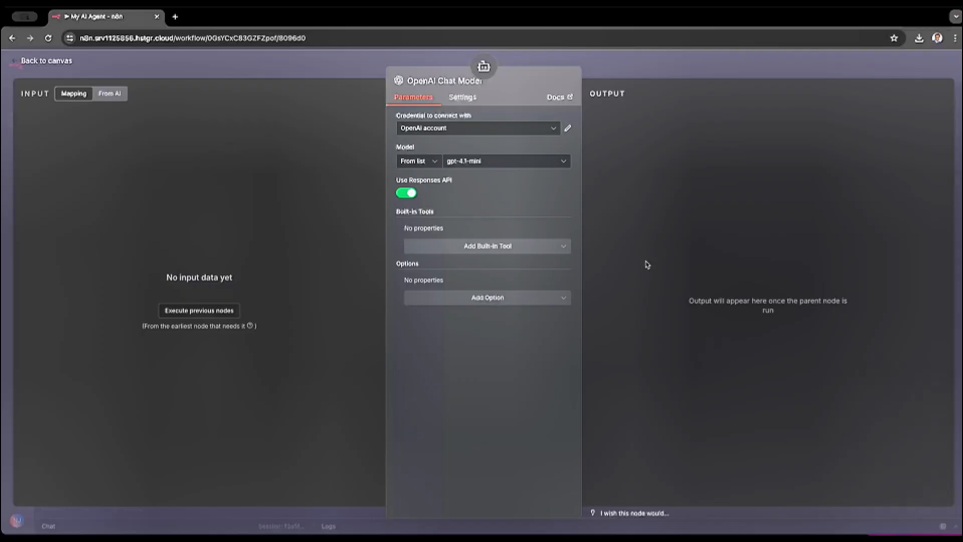
- Check the credential choices for the chat model and inspect the API Key field of the OpenAI account credential
{"action": "left_click", "coordinate": [555, 130]}
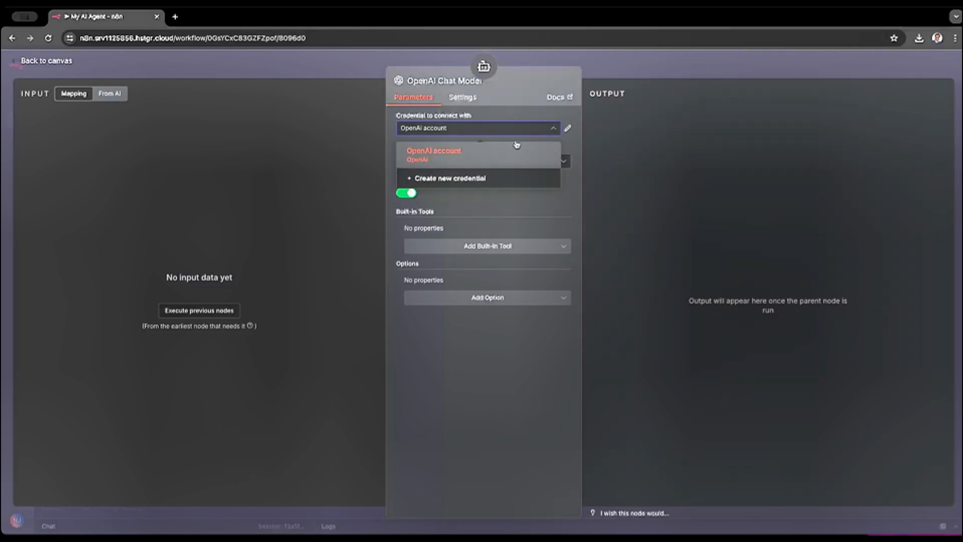
{"action": "left_click", "coordinate": [552, 130]}
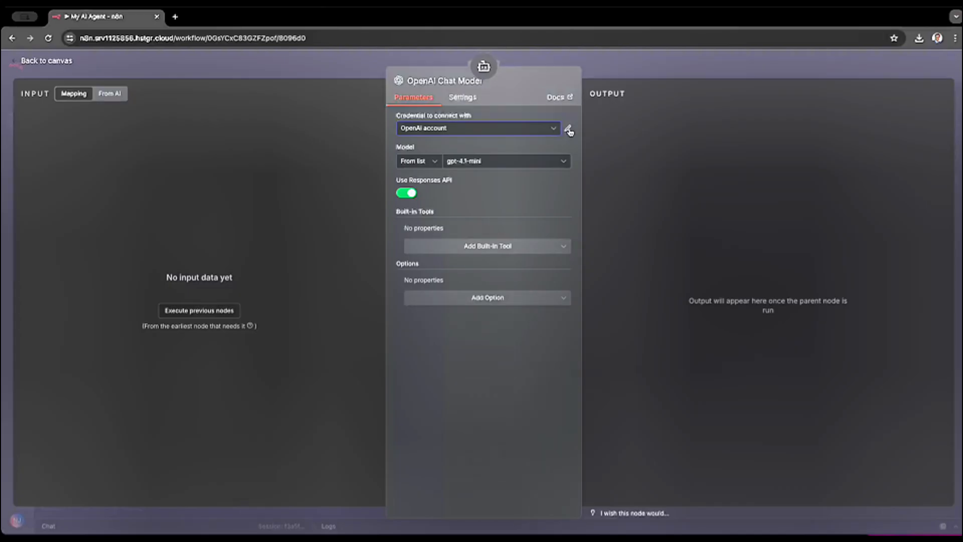
{"action": "left_click", "coordinate": [569, 130]}
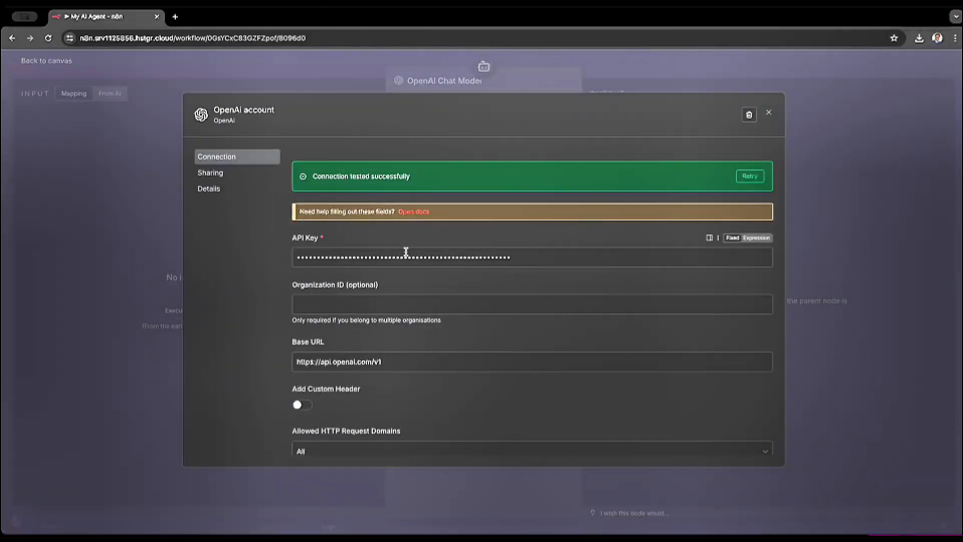
{"action": "double_click", "coordinate": [405, 252]}
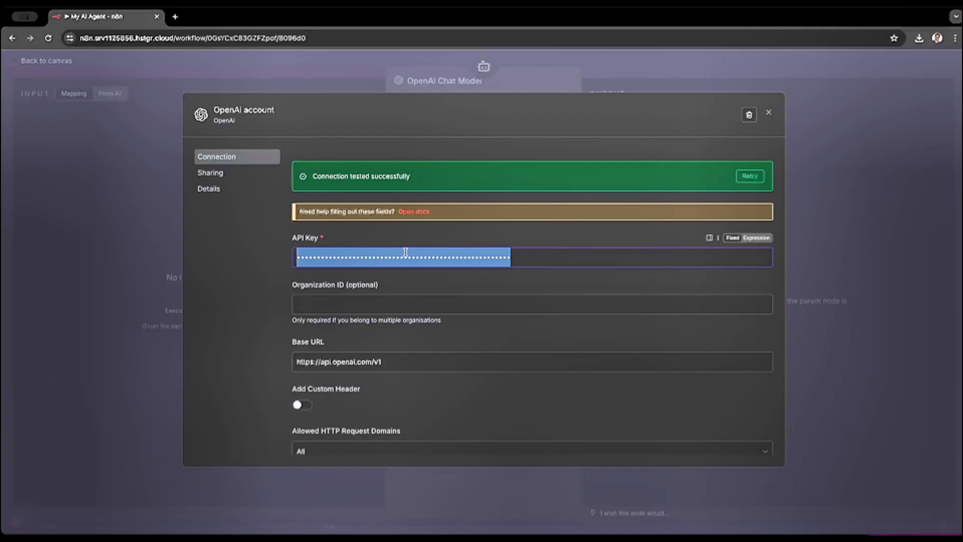
{"action": "left_click", "coordinate": [234, 267]}
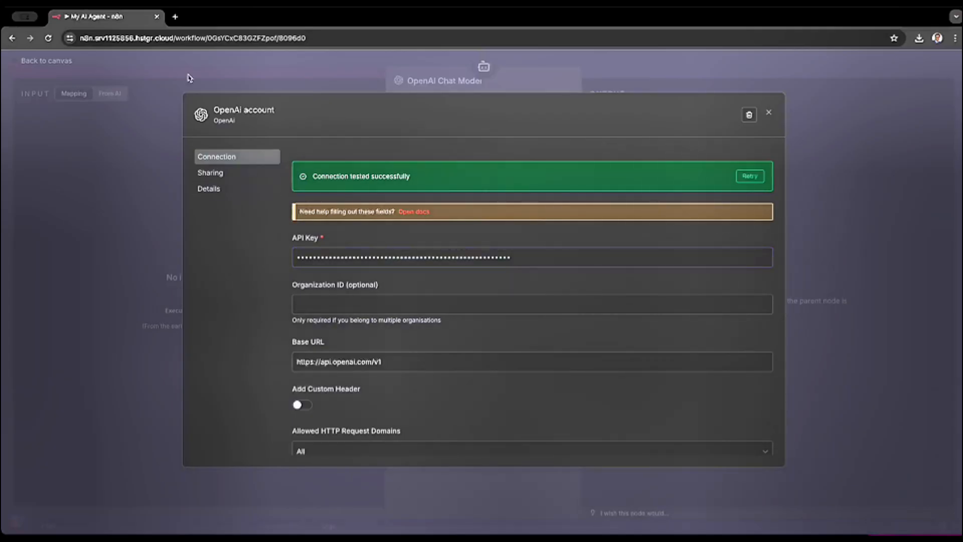
- Open platform.openai.com in a new browser tab
{"action": "left_click", "coordinate": [175, 16]}
{"action": "left_click", "coordinate": [163, 36]}
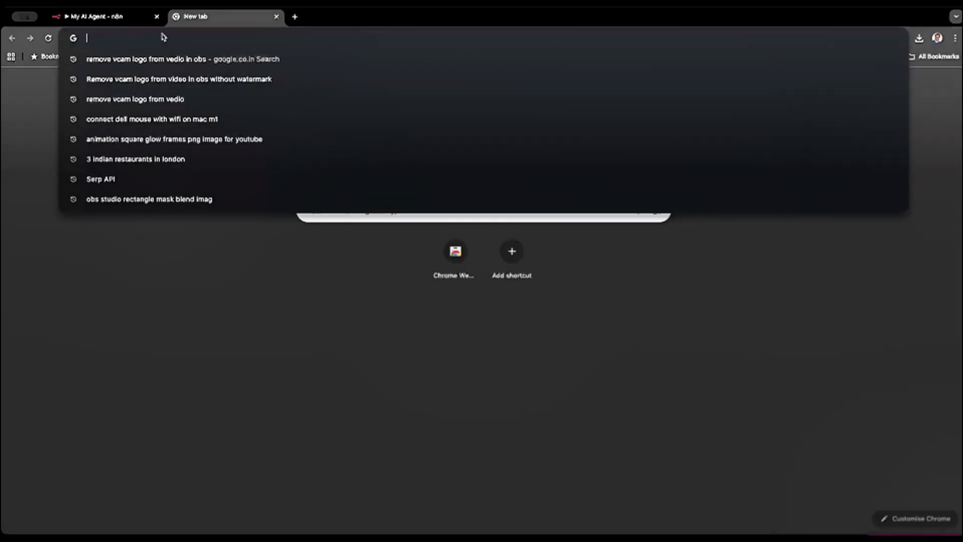
{"action": "type", "text": "plast"}
{"action": "key", "text": "BackSpace"}
{"action": "key", "text": "BackSpace"}
{"action": "type", "text": "tfork"}
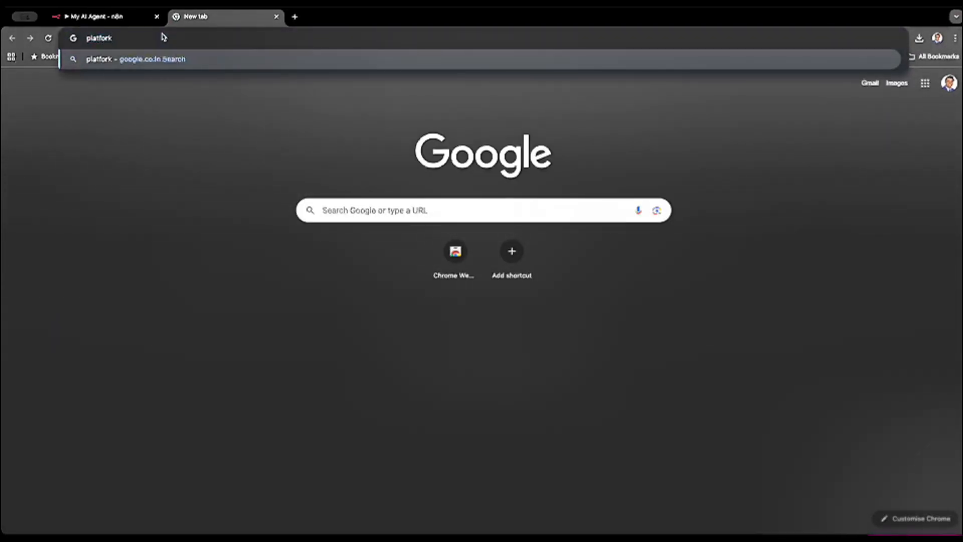
{"action": "key", "text": "BackSpace"}
{"action": "type", "text": "m."}
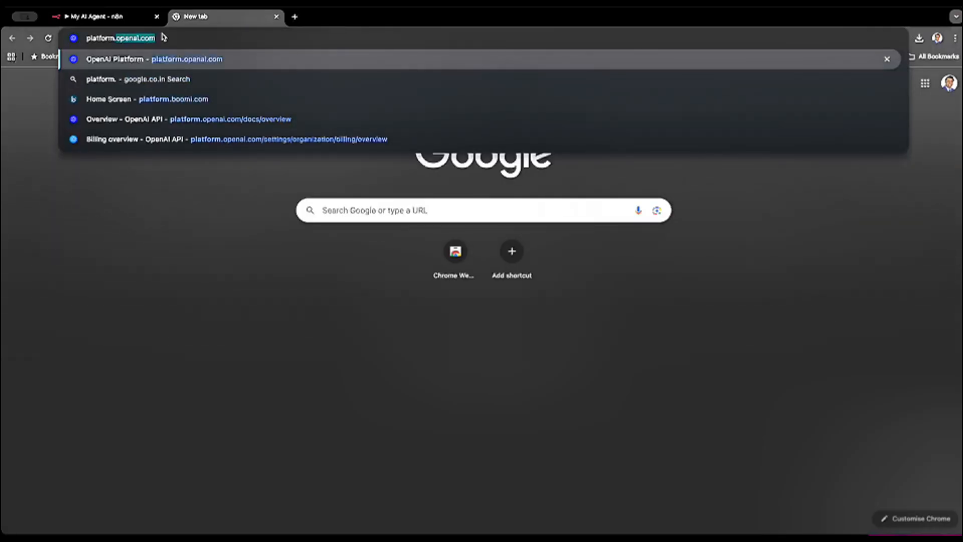
{"action": "key", "text": "Return"}
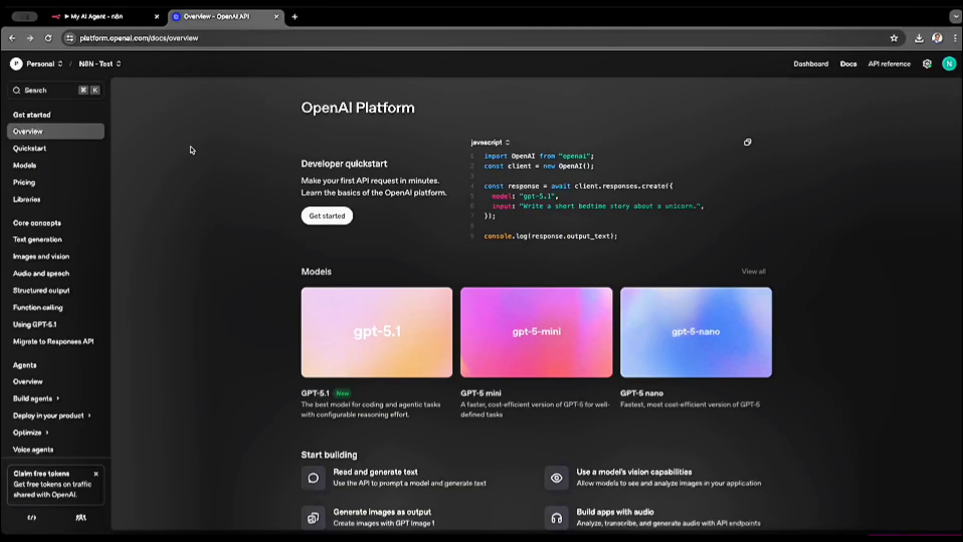
- Look up API keys in the OpenAI docs search and open the page for viewing and managing API keys
{"action": "left_click", "coordinate": [44, 90]}
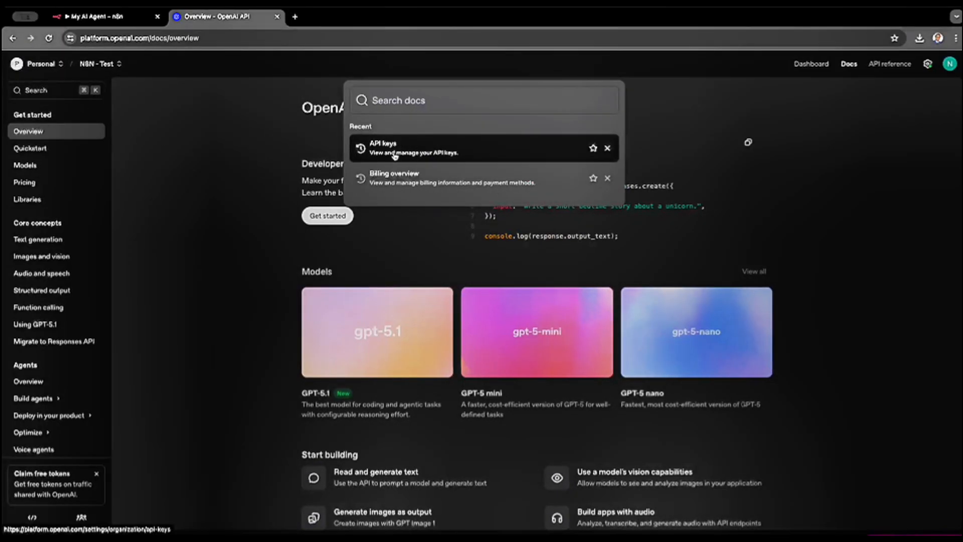
{"action": "type", "text": "api"}
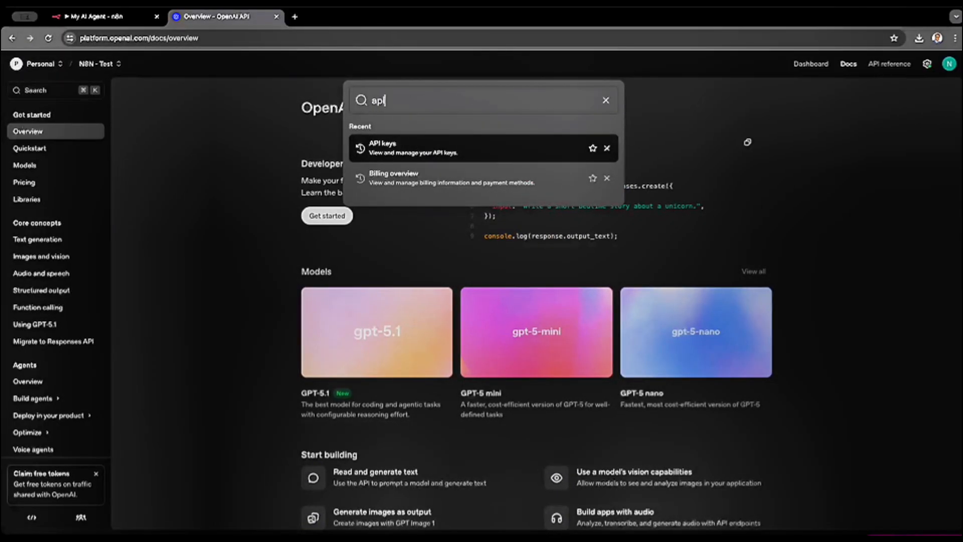
{"action": "type", "text": "keys"}
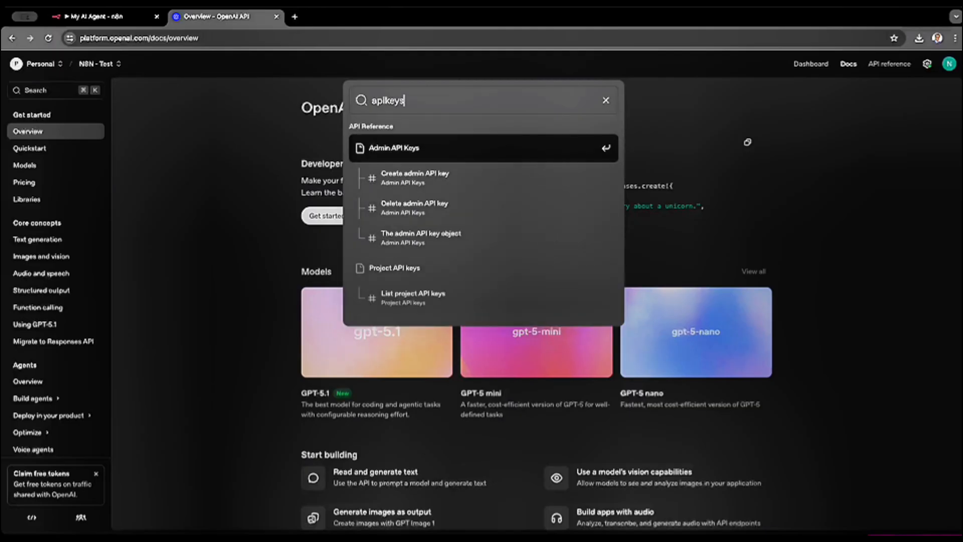
{"action": "key", "text": "BackSpace"}
{"action": "key", "text": "BackSpace"}
{"action": "key", "text": "BackSpace"}
{"action": "key", "text": "BackSpace"}
{"action": "key", "text": "BackSpace"}
{"action": "key", "text": "BackSpace"}
{"action": "key", "text": "BackSpace"}
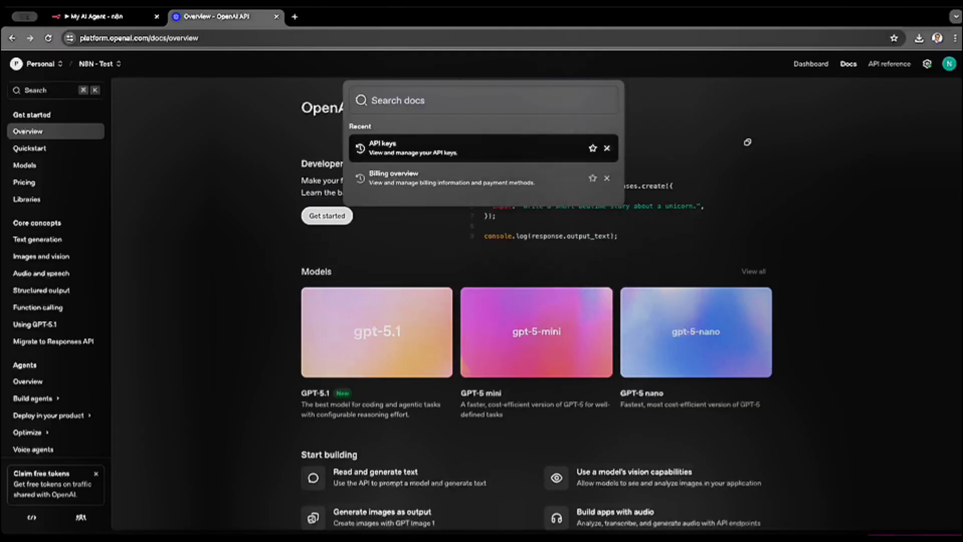
{"action": "left_click", "coordinate": [410, 155]}
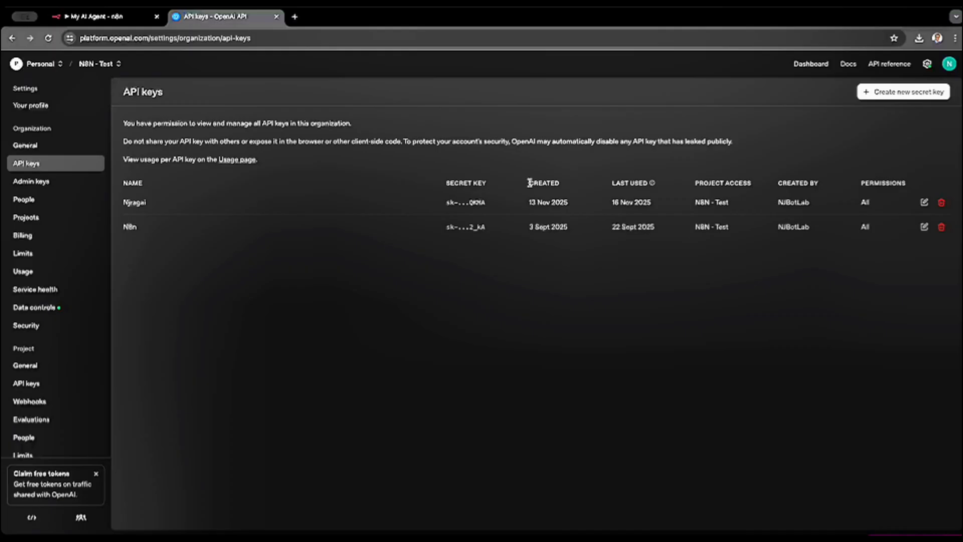
- Create a secret key named "TEst Key" for the N8N - Test project and close the dialog showing the key
{"action": "left_click", "coordinate": [914, 97]}
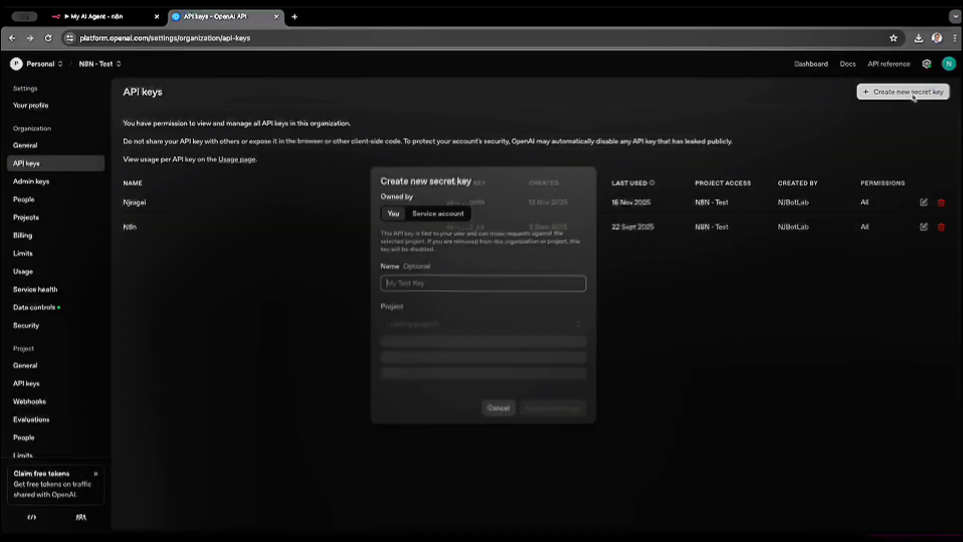
{"action": "left_click", "coordinate": [461, 287]}
{"action": "type", "text": "TEst Key"}
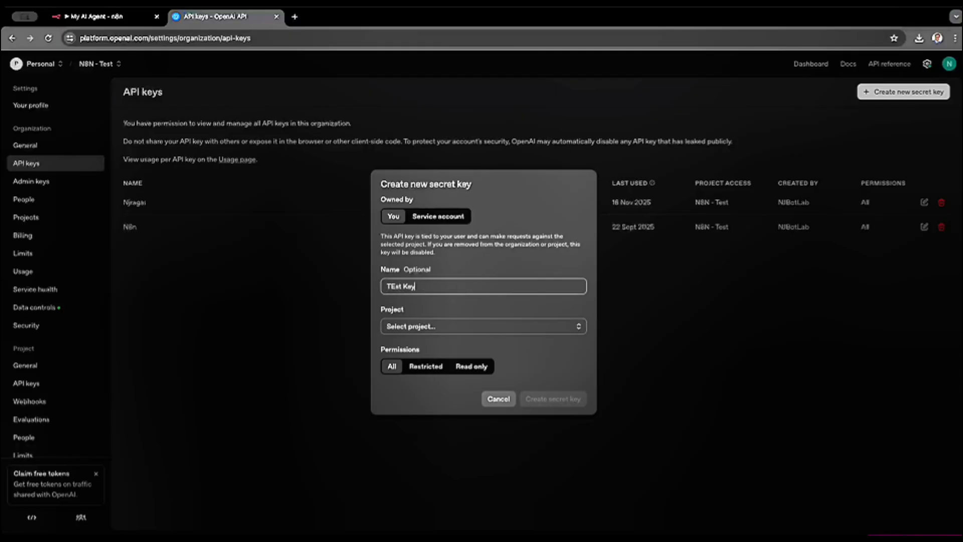
{"action": "left_click", "coordinate": [465, 328]}
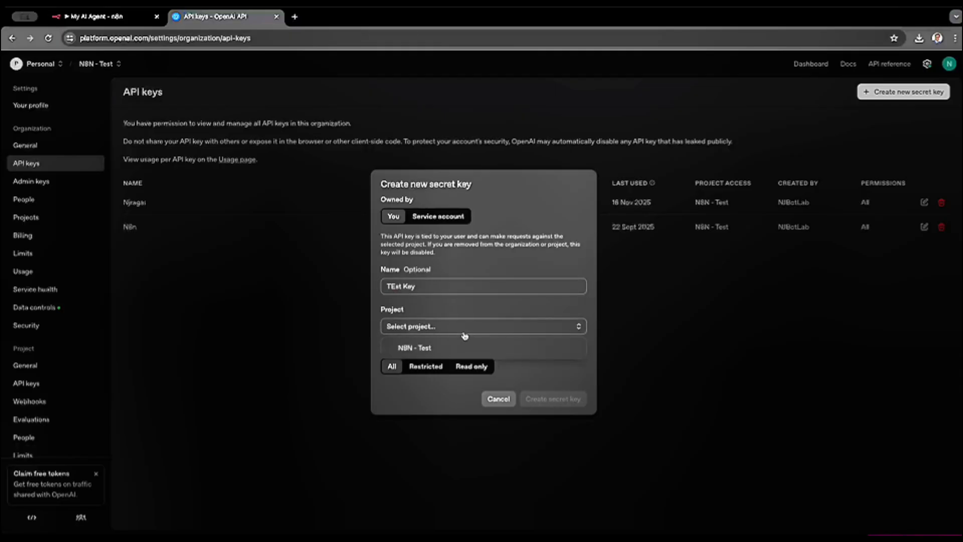
{"action": "left_click", "coordinate": [451, 346]}
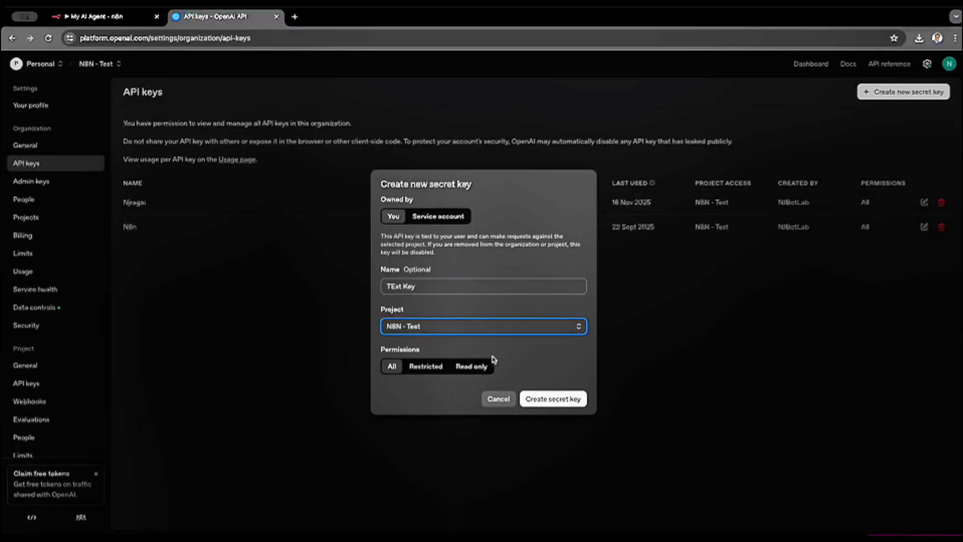
{"action": "left_click", "coordinate": [542, 400]}
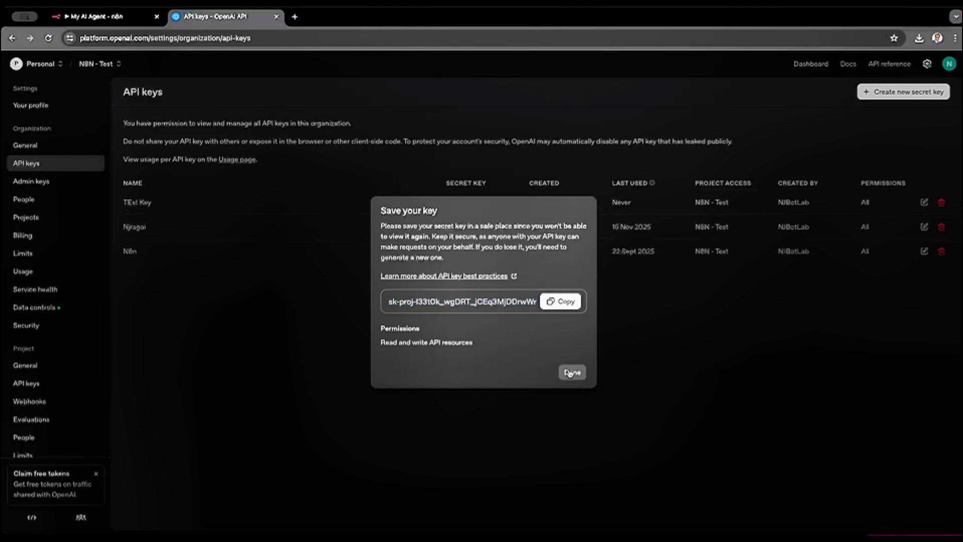
{"action": "left_click", "coordinate": [570, 372]}
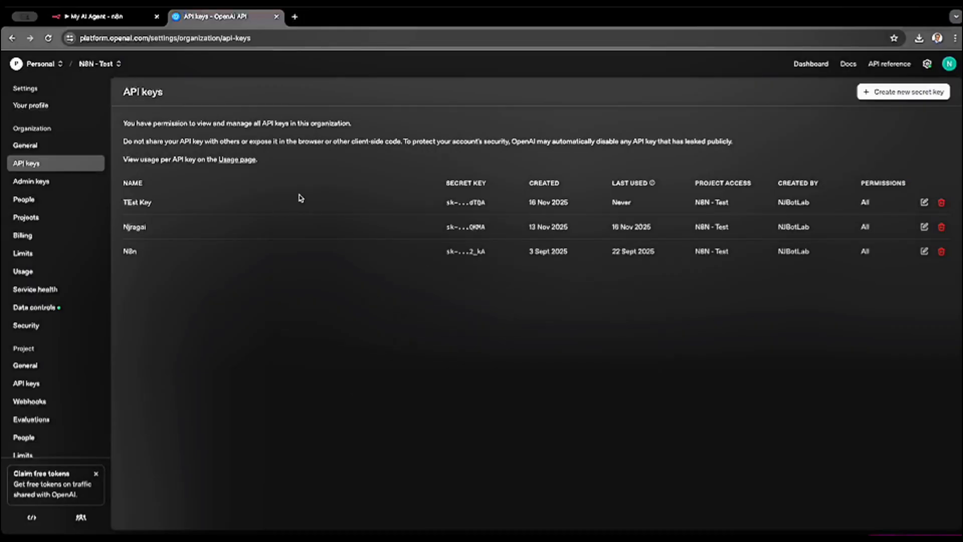
- Return to n8n, close the OpenAI account credential, and choose gpt-4.1-mini from the chat model list
{"action": "left_click", "coordinate": [95, 16]}
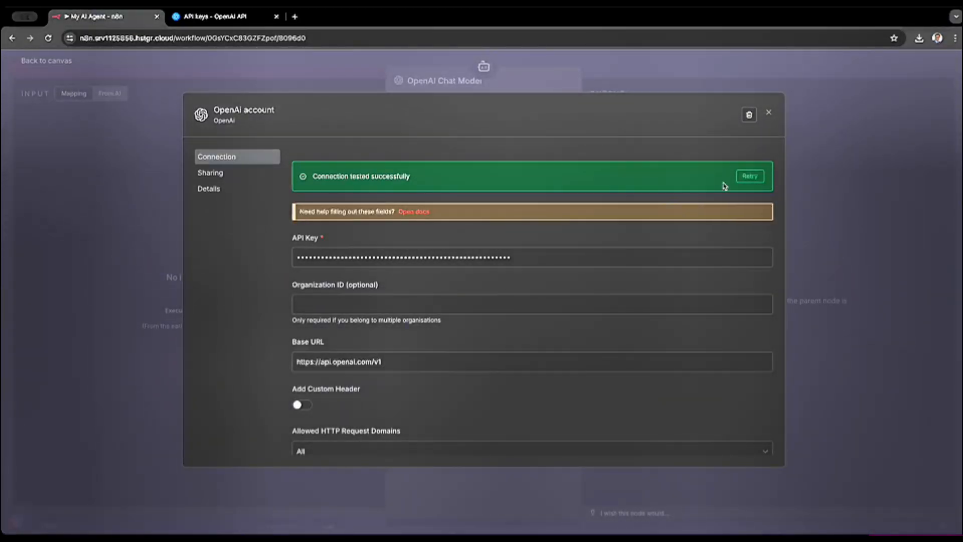
{"action": "left_click", "coordinate": [768, 115]}
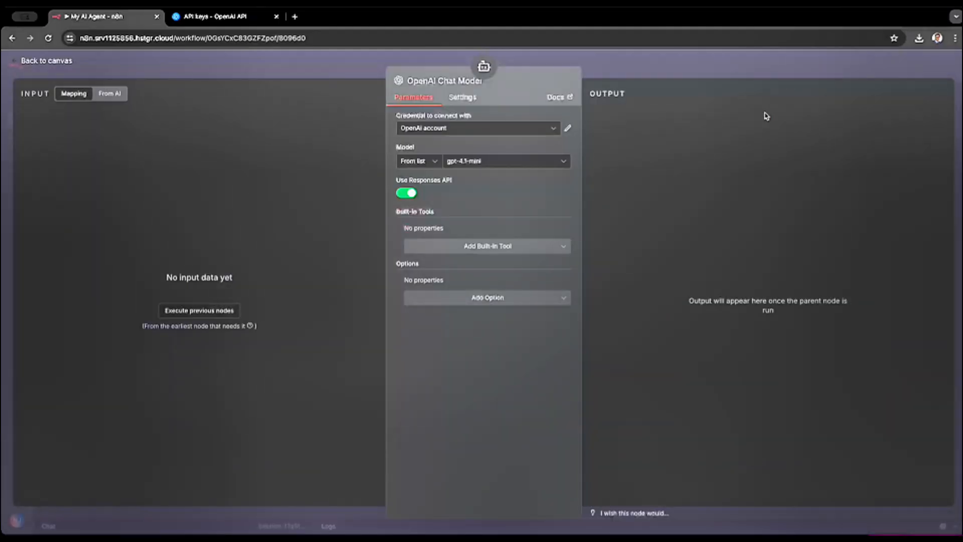
{"action": "left_click", "coordinate": [476, 162]}
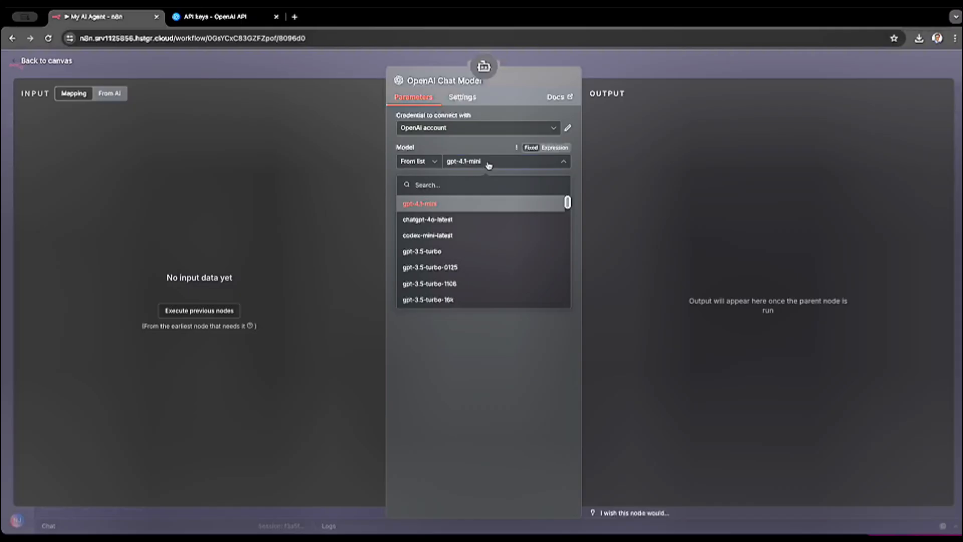
{"action": "left_click", "coordinate": [480, 157]}
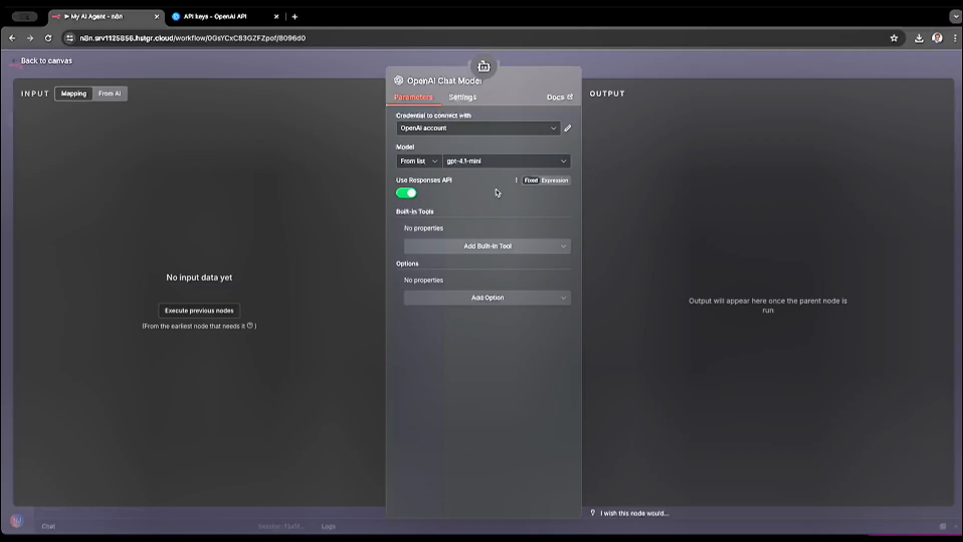
{"action": "left_click", "coordinate": [500, 163]}
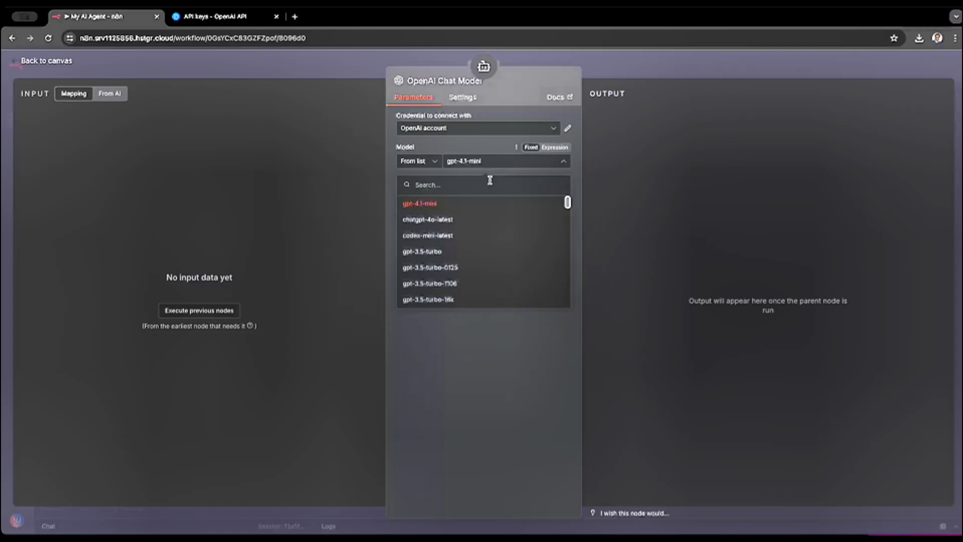
{"action": "scroll", "coordinate": [461, 266], "scroll_direction": "down", "scroll_amount": 6}
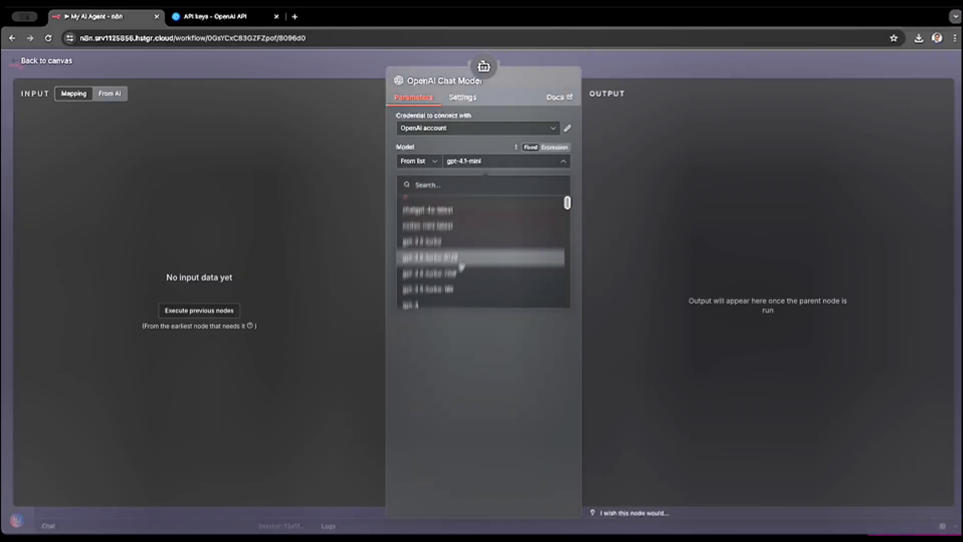
{"action": "scroll", "coordinate": [461, 266], "scroll_direction": "down", "scroll_amount": 10}
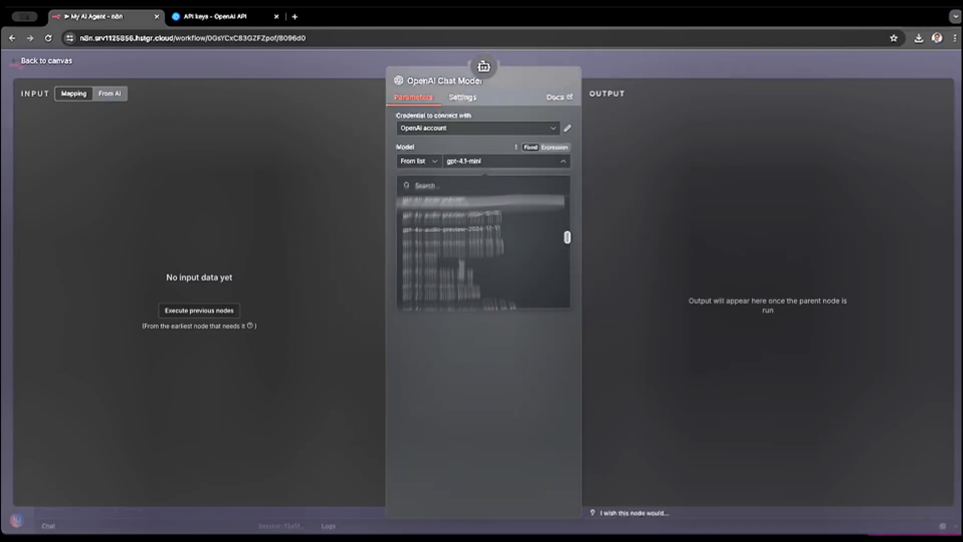
{"action": "scroll", "coordinate": [461, 267], "scroll_direction": "up", "scroll_amount": 20}
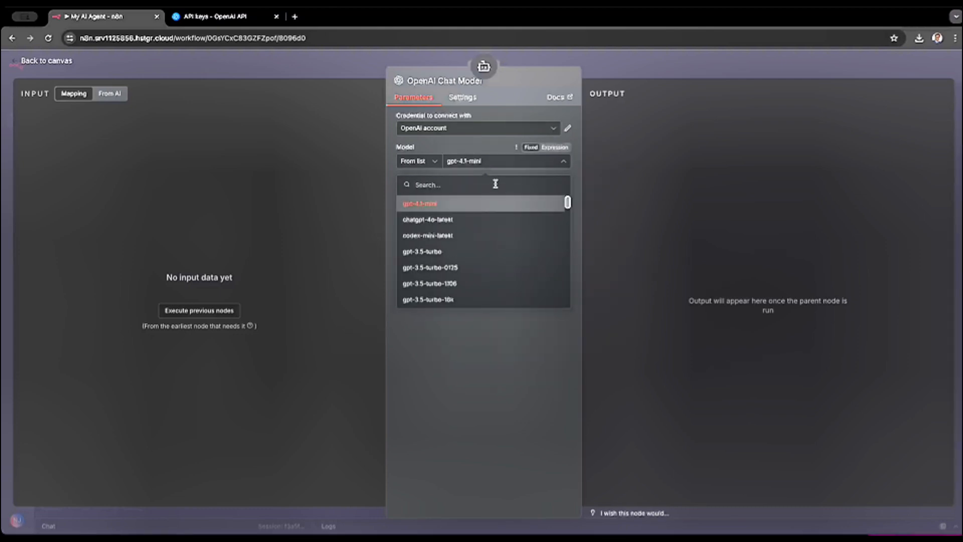
{"action": "left_click", "coordinate": [481, 202]}
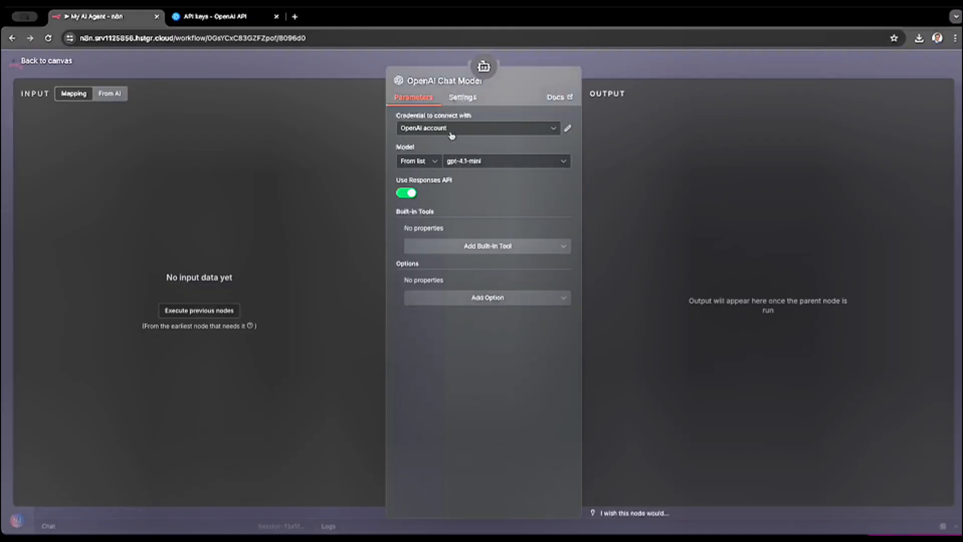
- Revisit the OpenAI API keys page and return to the chat model settings in n8n
{"action": "left_click", "coordinate": [224, 18]}
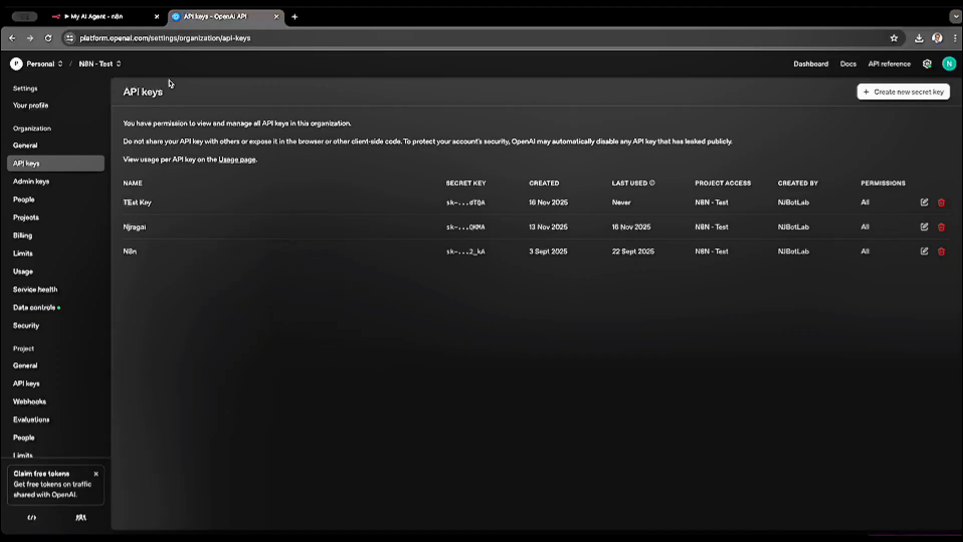
{"action": "left_click", "coordinate": [108, 23]}
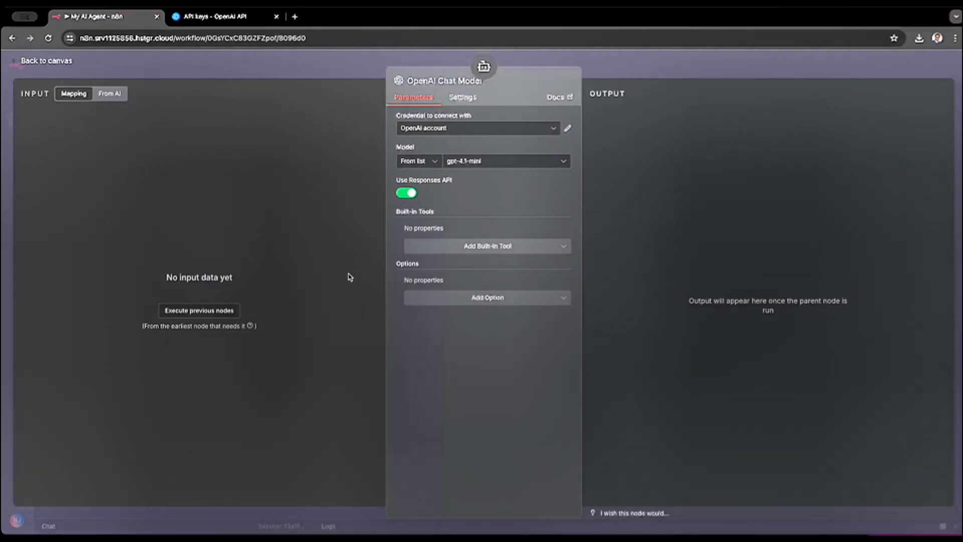
- Reposition the OpenAI Chat Model node below the AI Agent, attach a Simple Memory node to the agent, and return to the canvas
{"action": "left_click", "coordinate": [47, 61]}
{"action": "left_click_drag", "start_coordinate": [363, 353], "coordinate": [403, 377]}
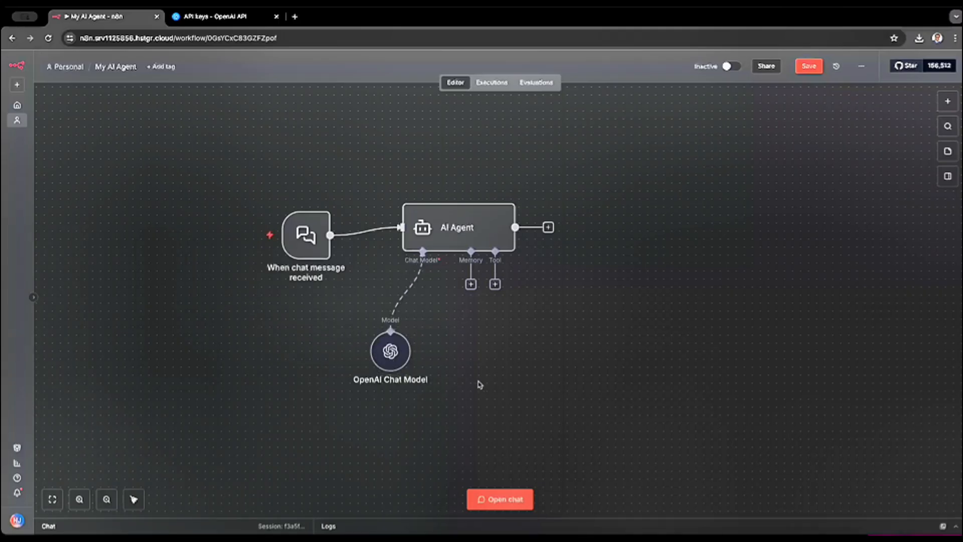
{"action": "left_click", "coordinate": [471, 285]}
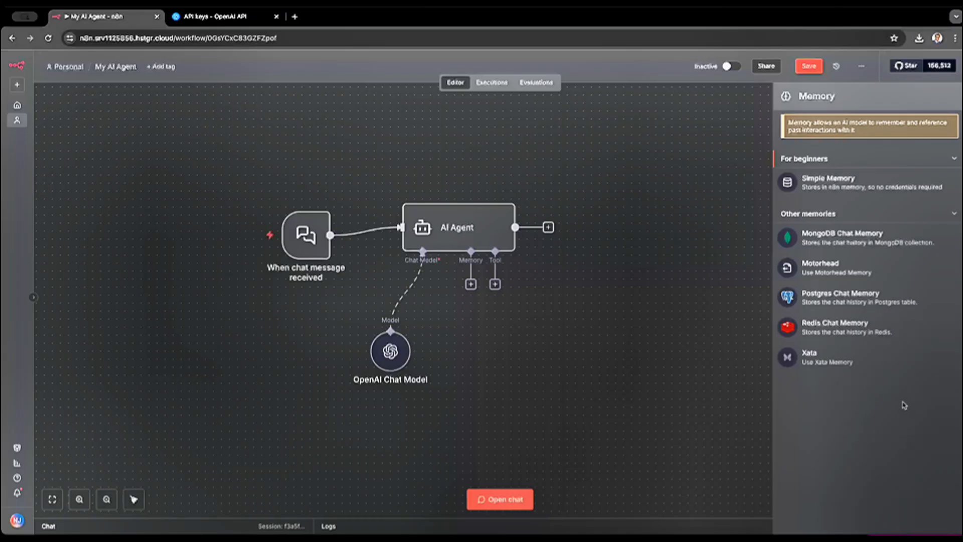
{"action": "left_click", "coordinate": [838, 183]}
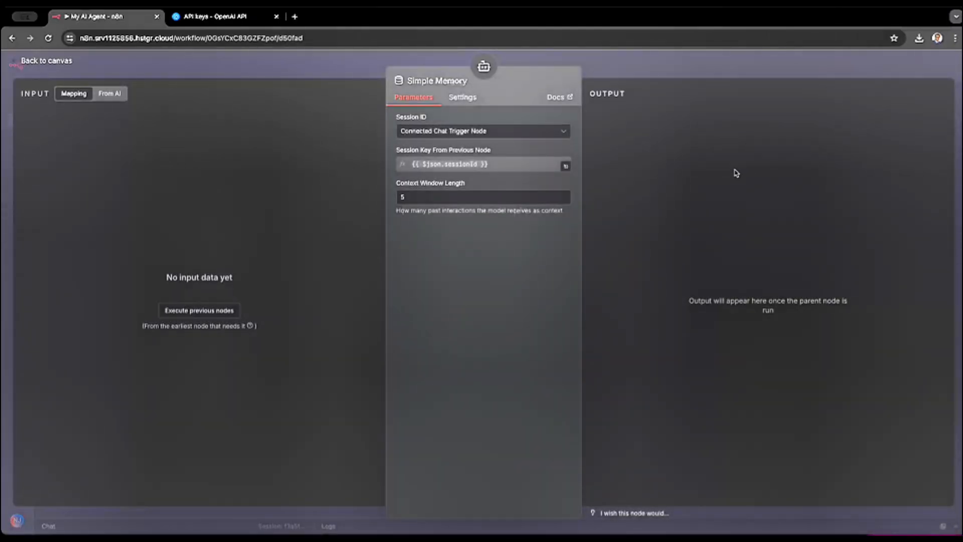
{"action": "left_click", "coordinate": [424, 199]}
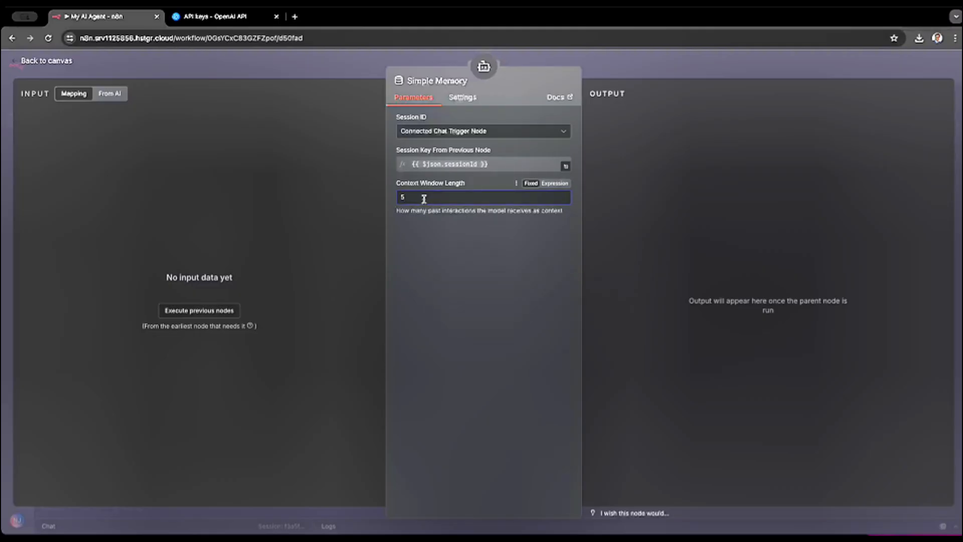
{"action": "left_click", "coordinate": [463, 99]}
{"action": "left_click", "coordinate": [441, 103]}
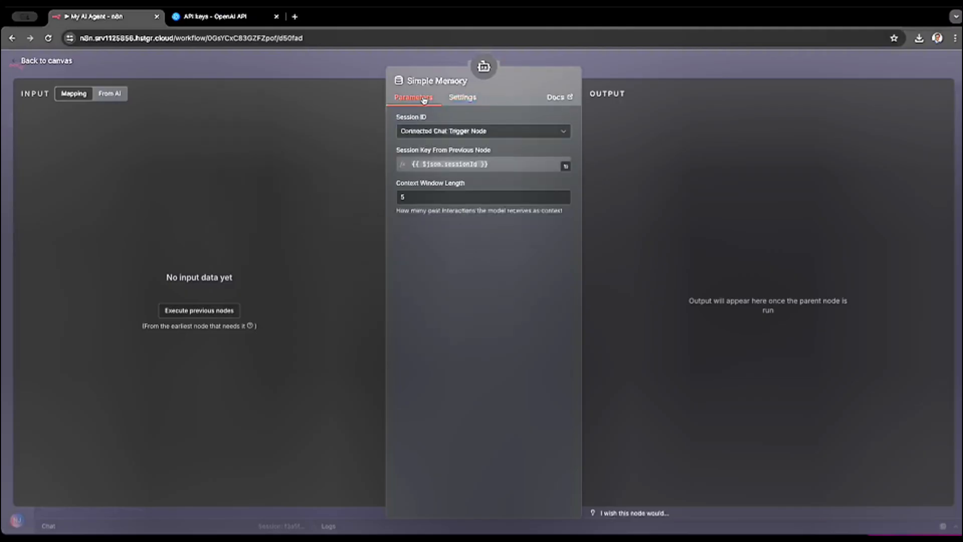
{"action": "left_click", "coordinate": [45, 62]}
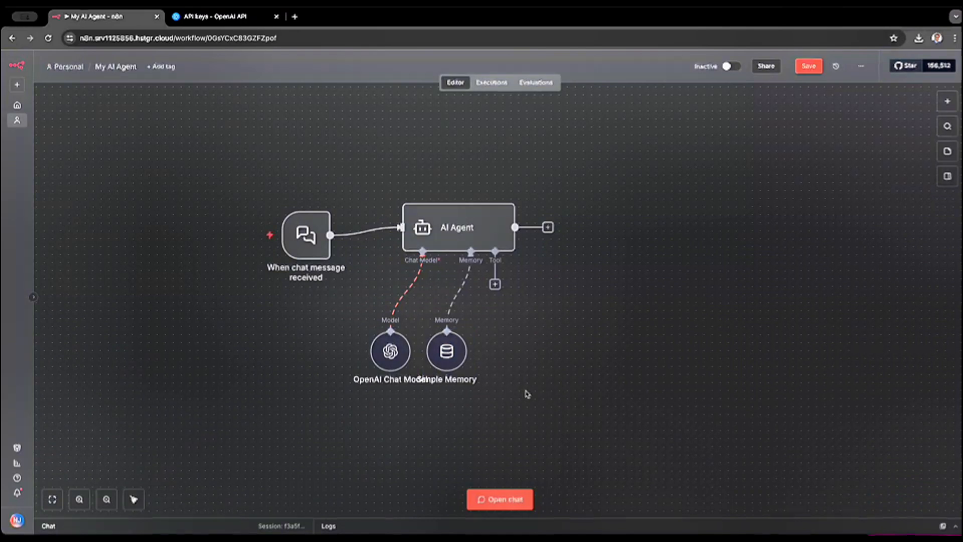
- Find the SerpApi Official Tool, attach it to the AI Agent, and open its SerpAPI account credential
{"action": "left_click", "coordinate": [496, 284]}
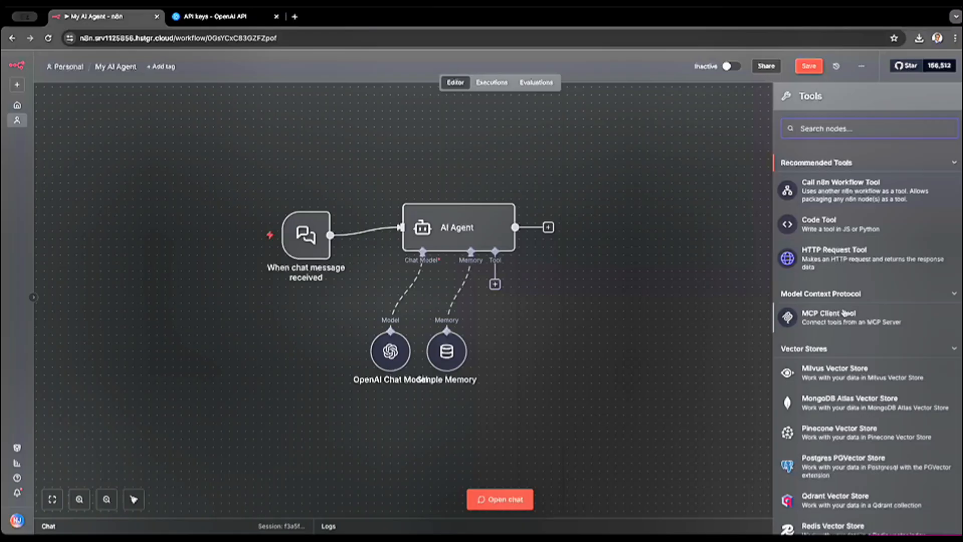
{"action": "scroll", "coordinate": [843, 312], "scroll_direction": "down", "scroll_amount": 1}
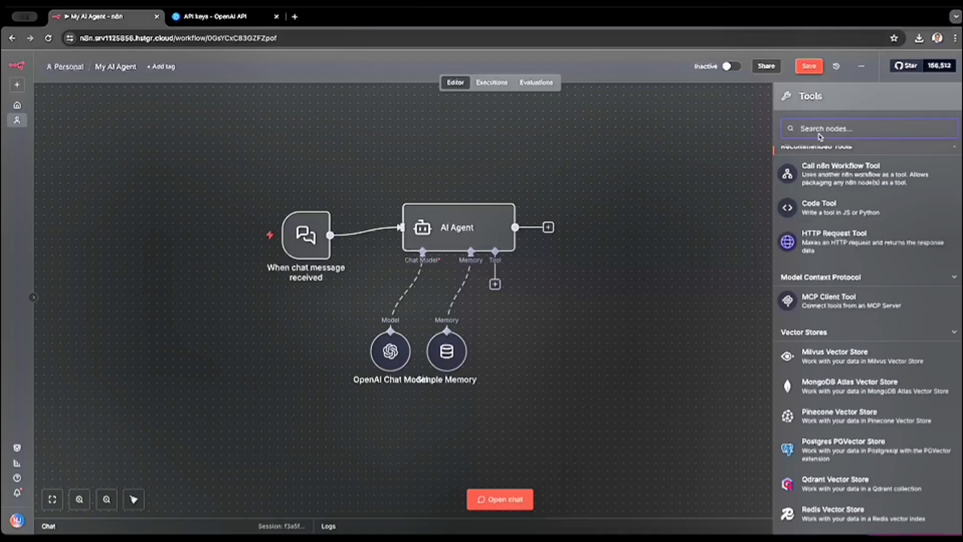
{"action": "type", "text": "serp"}
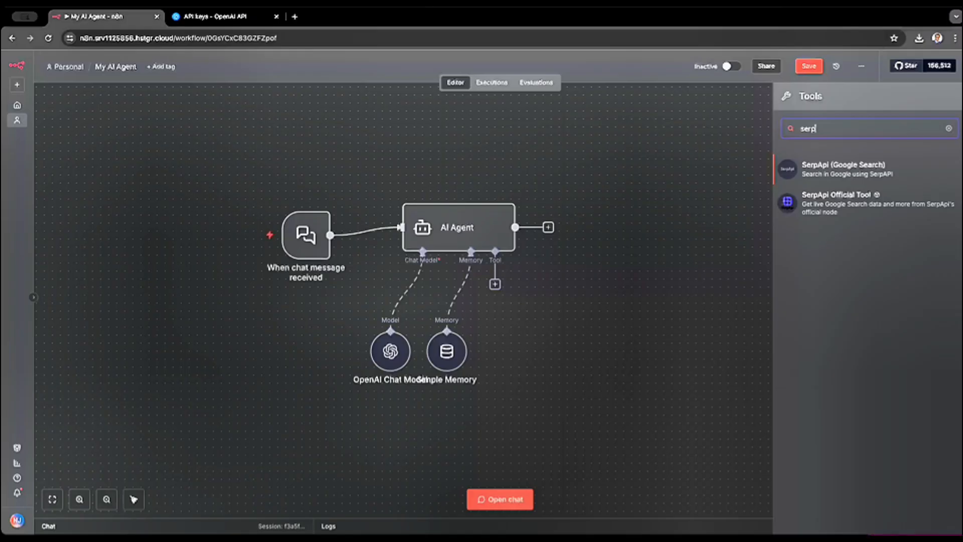
{"action": "left_click", "coordinate": [836, 204]}
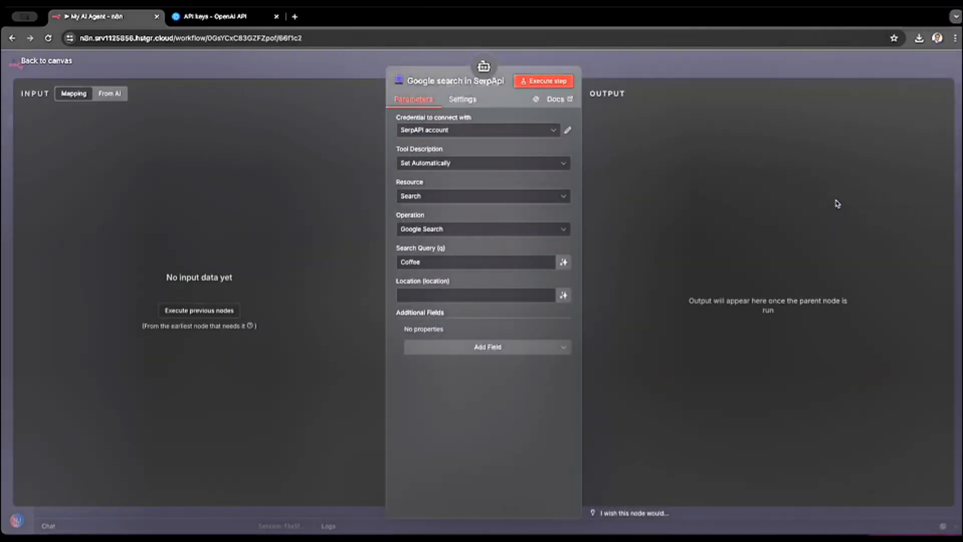
{"action": "left_click", "coordinate": [552, 132]}
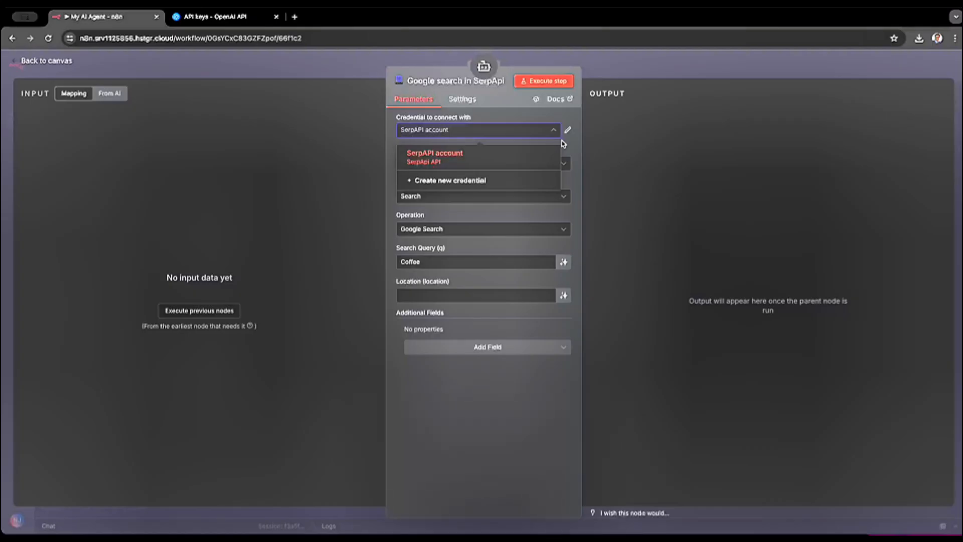
{"action": "left_click", "coordinate": [576, 141]}
{"action": "left_click", "coordinate": [568, 130]}
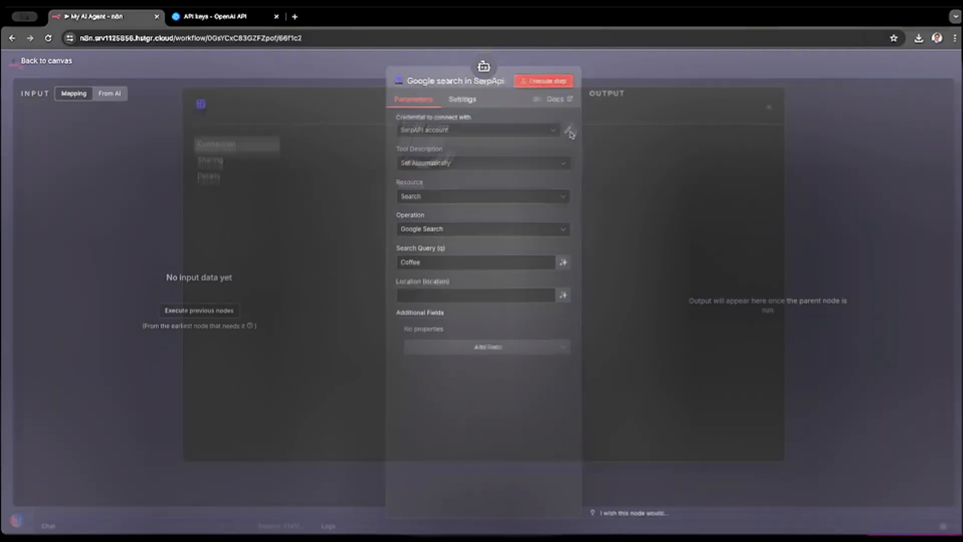
- Open serpapi.com in a new tab, look at its registration page, and return to the home page
{"action": "left_click", "coordinate": [295, 17]}
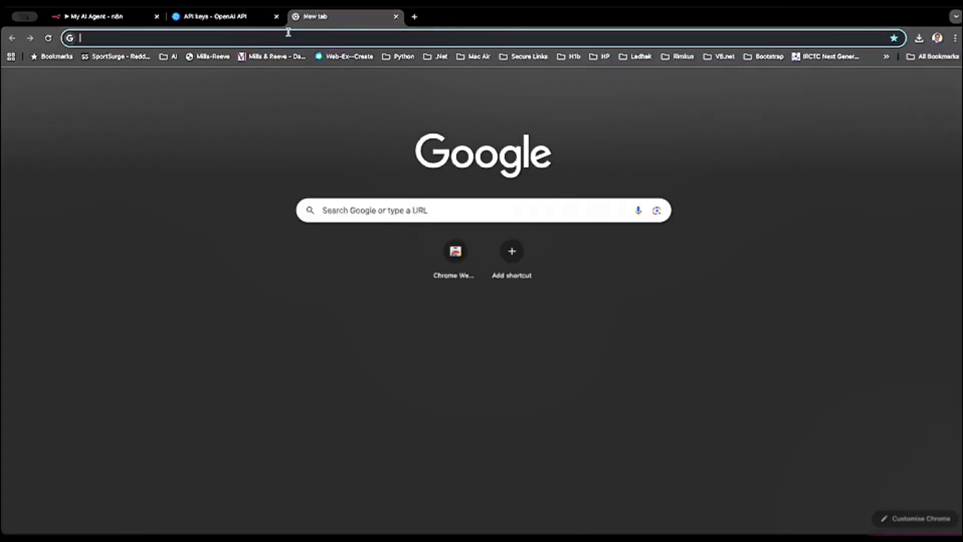
{"action": "left_click", "coordinate": [288, 32]}
{"action": "type", "text": "serpapi.com"}
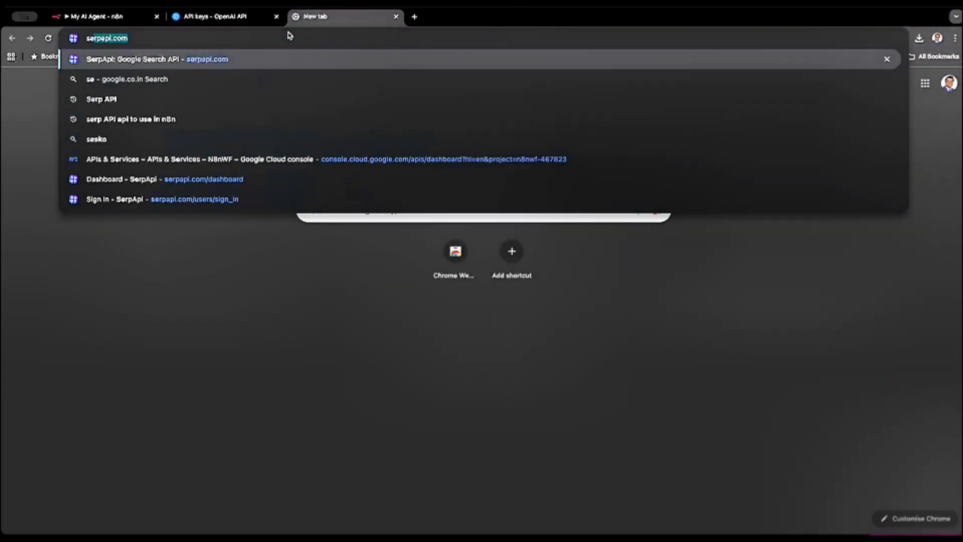
{"action": "key", "text": "Return"}
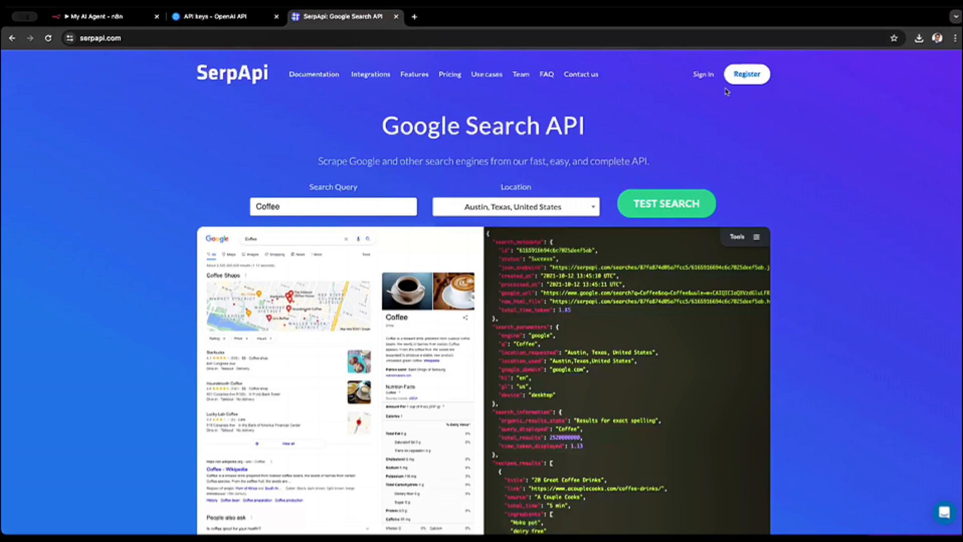
{"action": "left_click", "coordinate": [739, 80]}
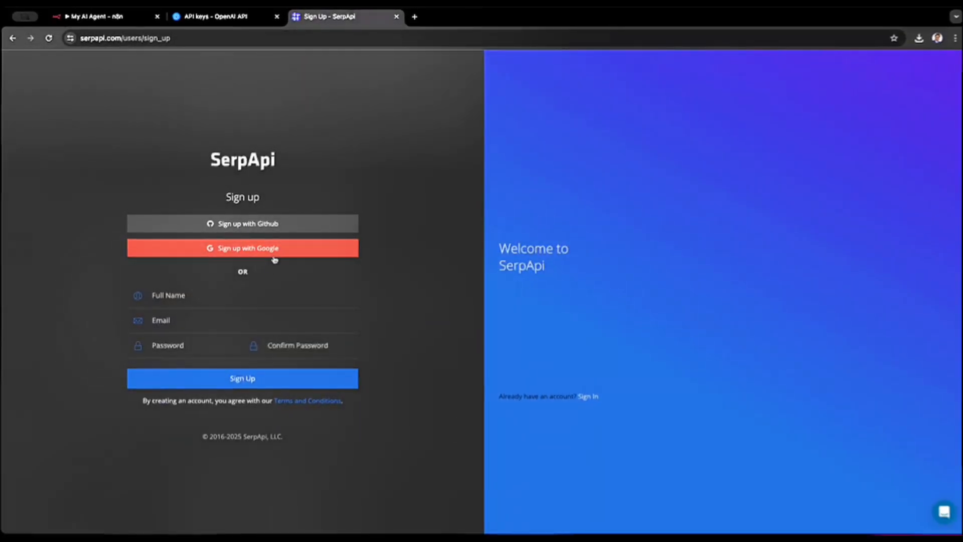
{"action": "left_click", "coordinate": [12, 40]}
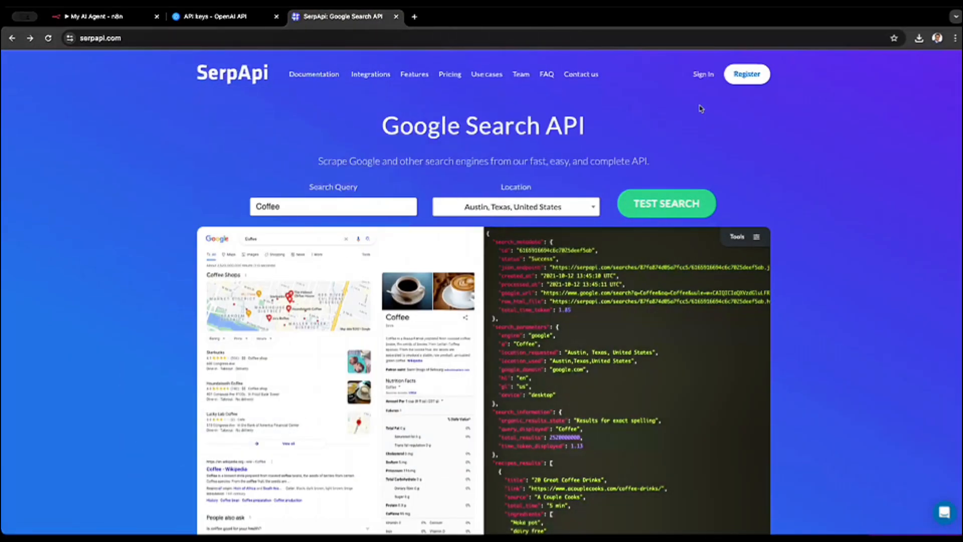
- Sign in to SerpApi with Google using the existing n8n-related account
{"action": "left_click", "coordinate": [703, 75]}
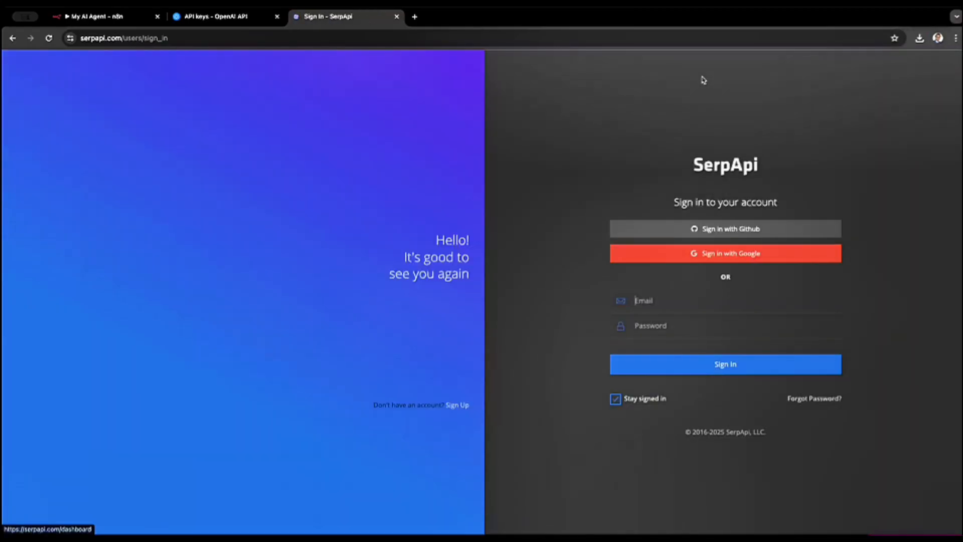
{"action": "left_click", "coordinate": [755, 261]}
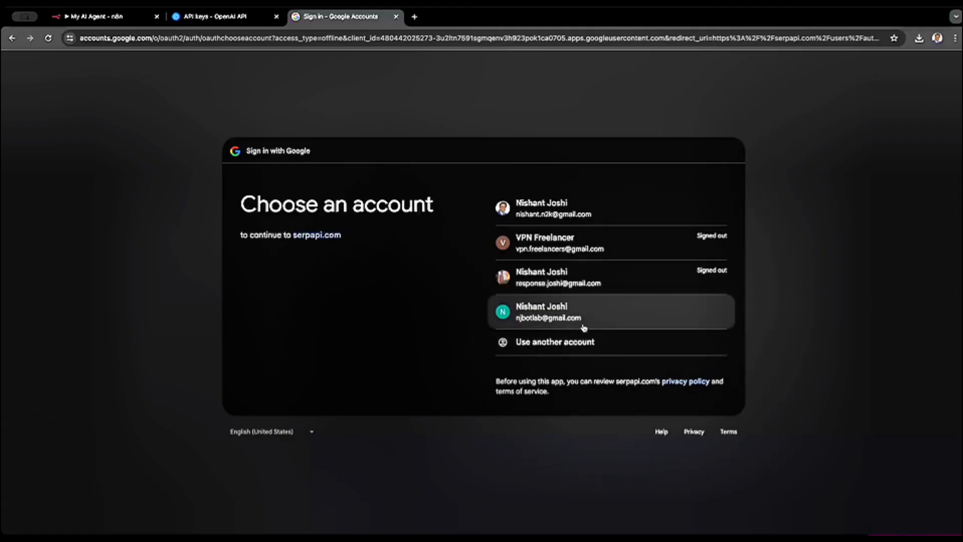
{"action": "left_click", "coordinate": [583, 322]}
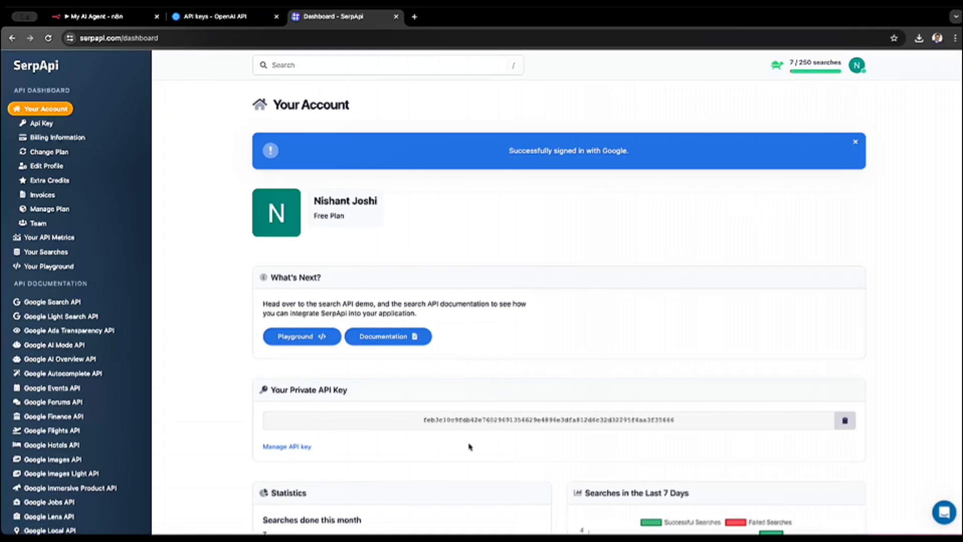
- Examine the private API key section of the SerpApi dashboard and browse the list of search APIs it offers
{"action": "scroll", "coordinate": [420, 424], "scroll_direction": "down", "scroll_amount": 1}
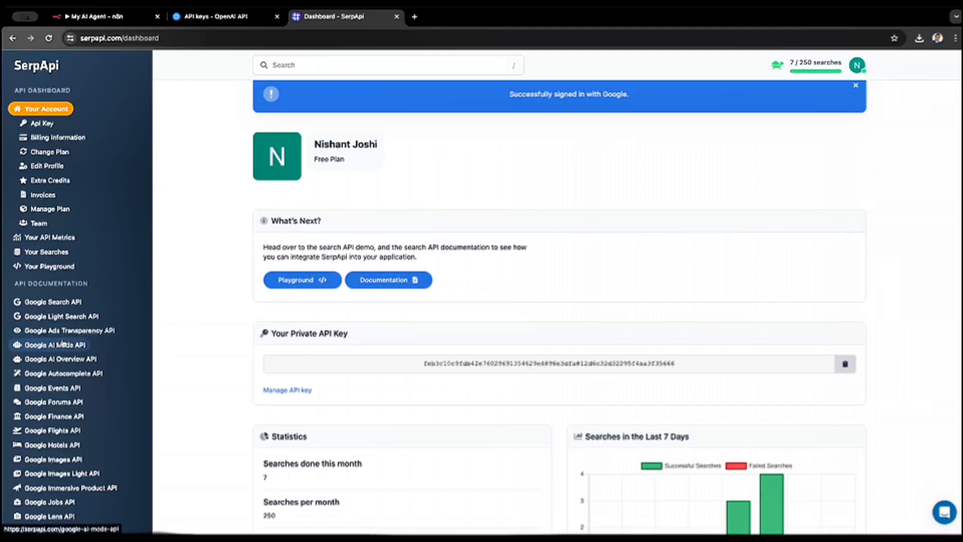
{"action": "scroll", "coordinate": [31, 412], "scroll_direction": "down", "scroll_amount": 5}
{"action": "scroll", "coordinate": [31, 413], "scroll_direction": "down", "scroll_amount": 3}
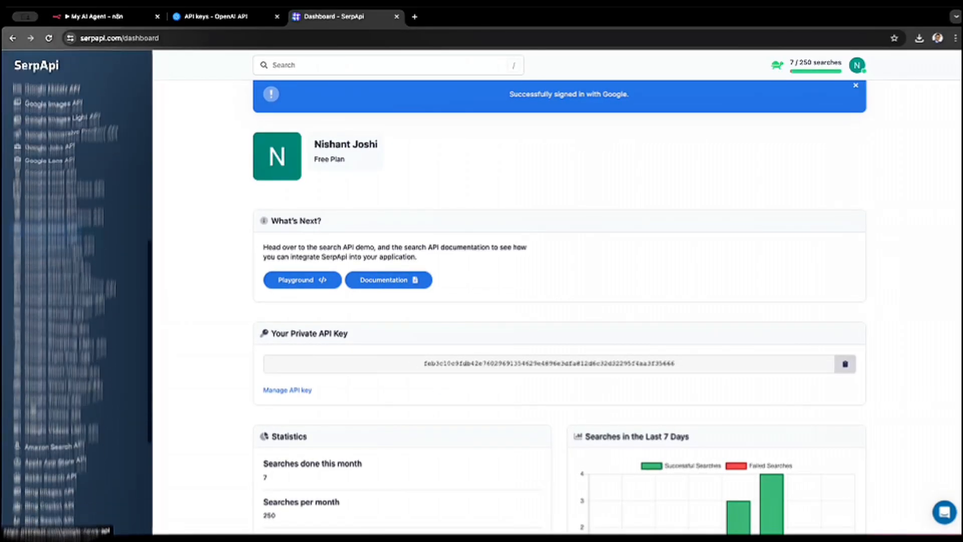
{"action": "scroll", "coordinate": [33, 411], "scroll_direction": "up", "scroll_amount": 15}
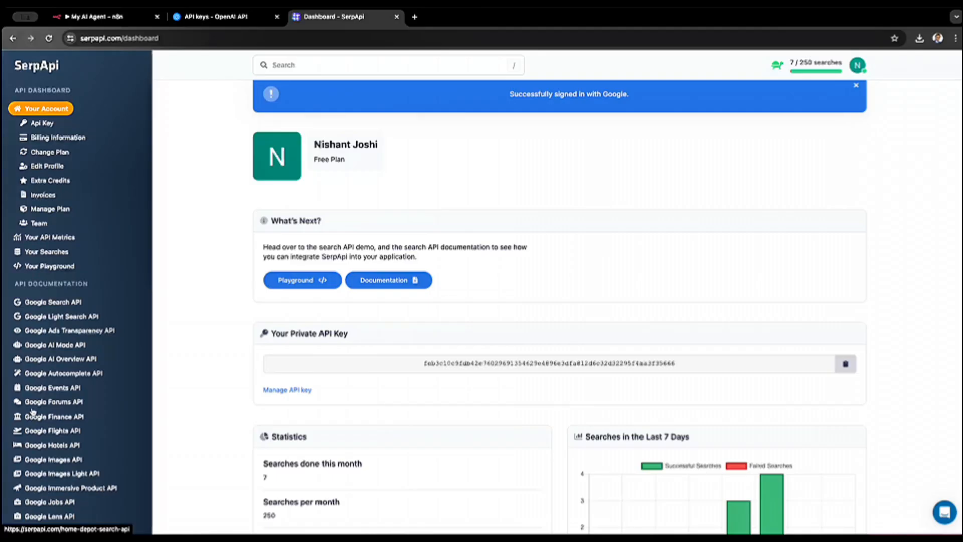
{"action": "scroll", "coordinate": [61, 362], "scroll_direction": "down", "scroll_amount": 1}
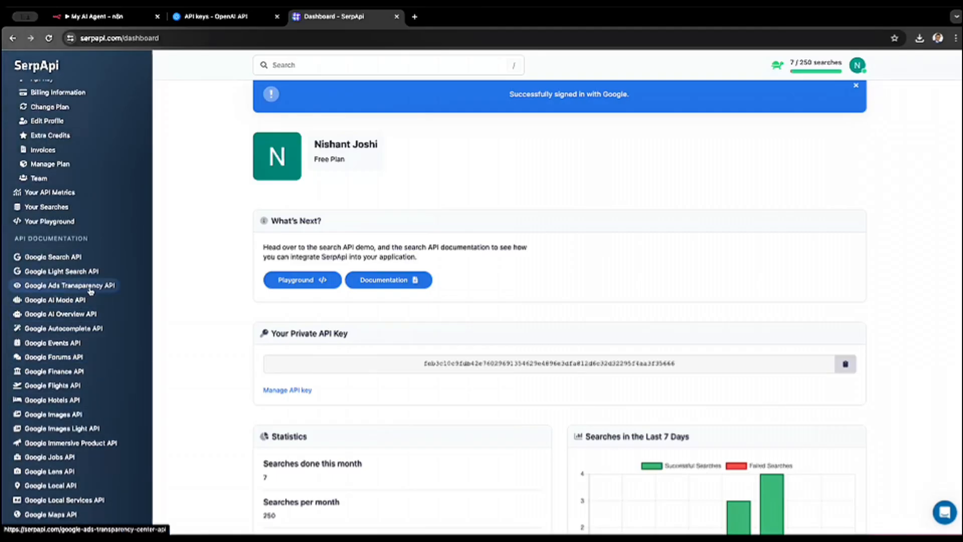
{"action": "scroll", "coordinate": [57, 358], "scroll_direction": "down", "scroll_amount": 5}
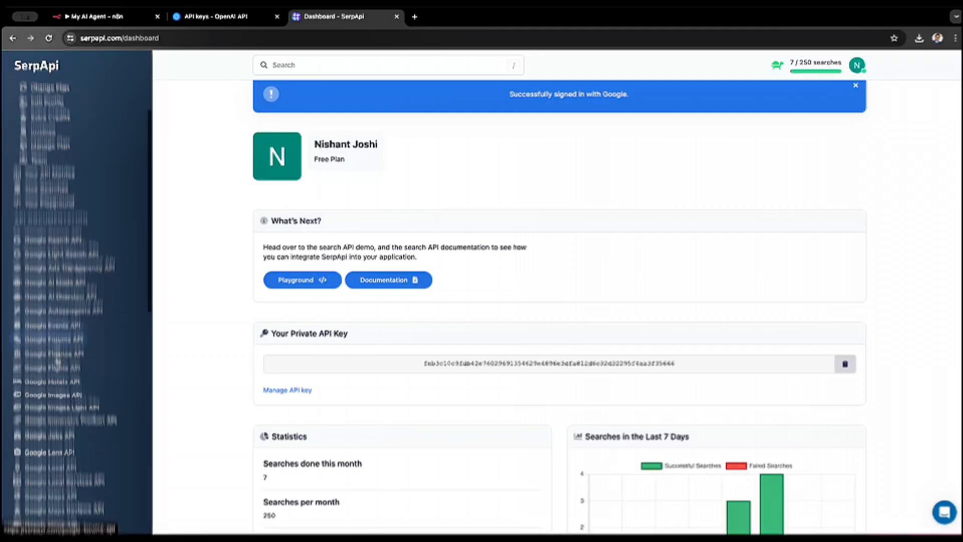
{"action": "scroll", "coordinate": [59, 358], "scroll_direction": "down", "scroll_amount": 5}
{"action": "scroll", "coordinate": [58, 358], "scroll_direction": "up", "scroll_amount": 2}
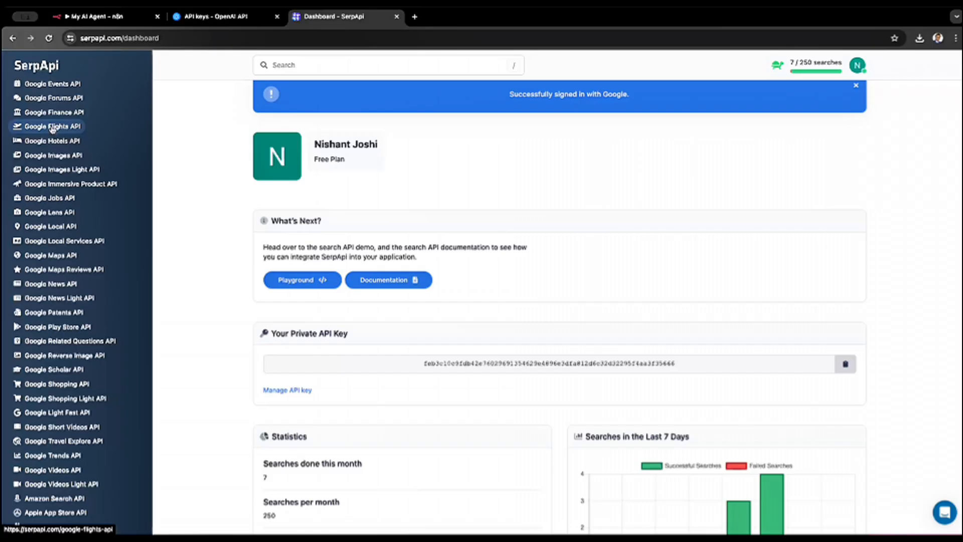
{"action": "scroll", "coordinate": [50, 402], "scroll_direction": "down", "scroll_amount": 8}
{"action": "scroll", "coordinate": [80, 447], "scroll_direction": "down", "scroll_amount": 3}
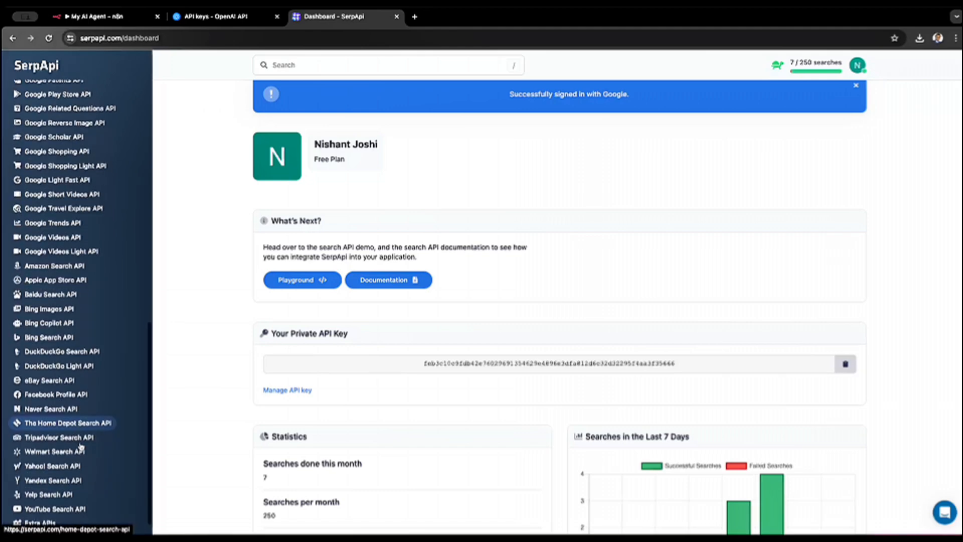
{"action": "triple_click", "coordinate": [80, 448]}
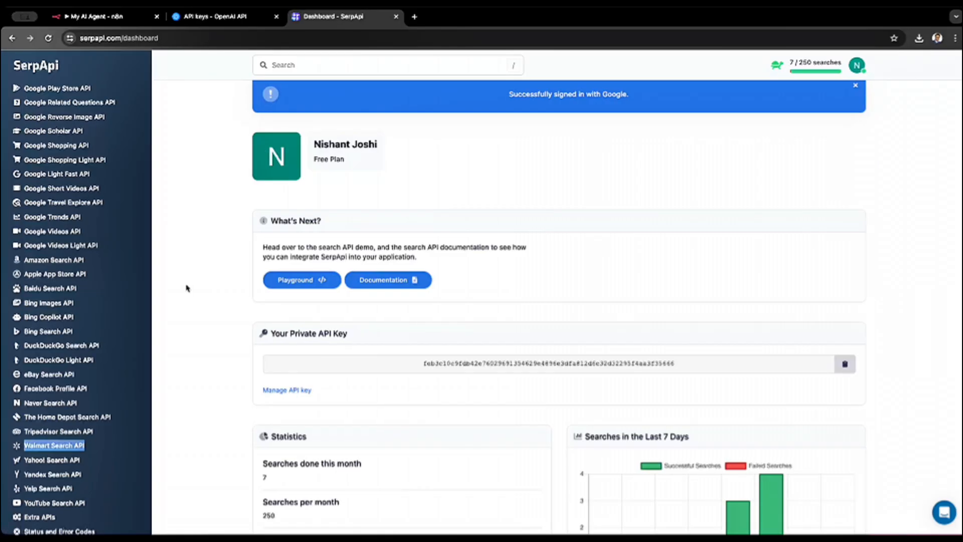
{"action": "scroll", "coordinate": [186, 288], "scroll_direction": "up", "scroll_amount": 1}
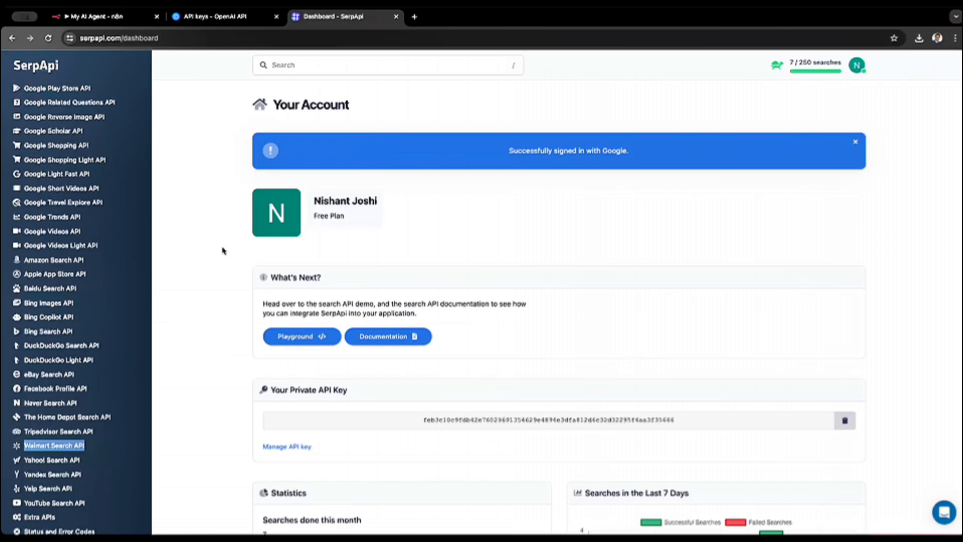
- Return to n8n, retest the SerpAPI account connection, and close the credential
{"action": "left_click", "coordinate": [96, 18]}
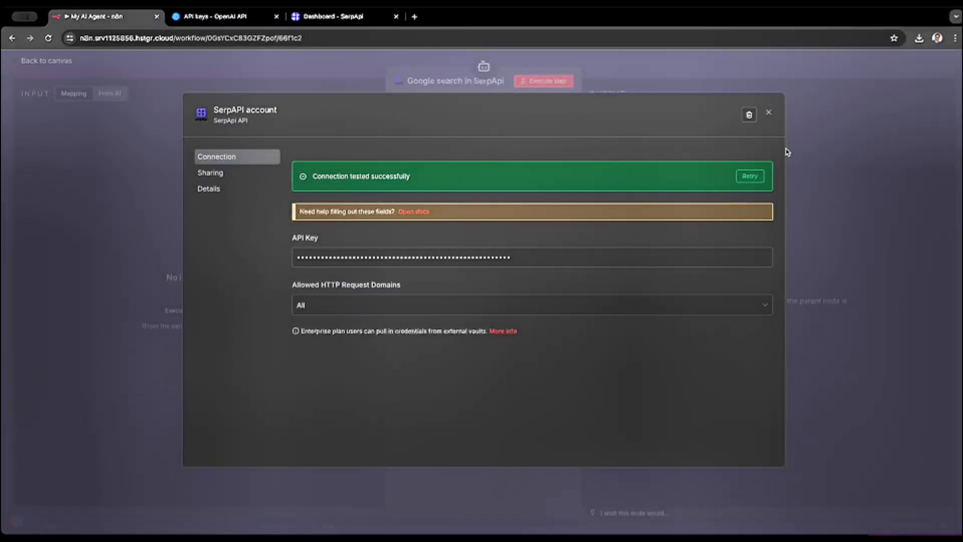
{"action": "left_click", "coordinate": [751, 175]}
{"action": "left_click", "coordinate": [768, 113]}
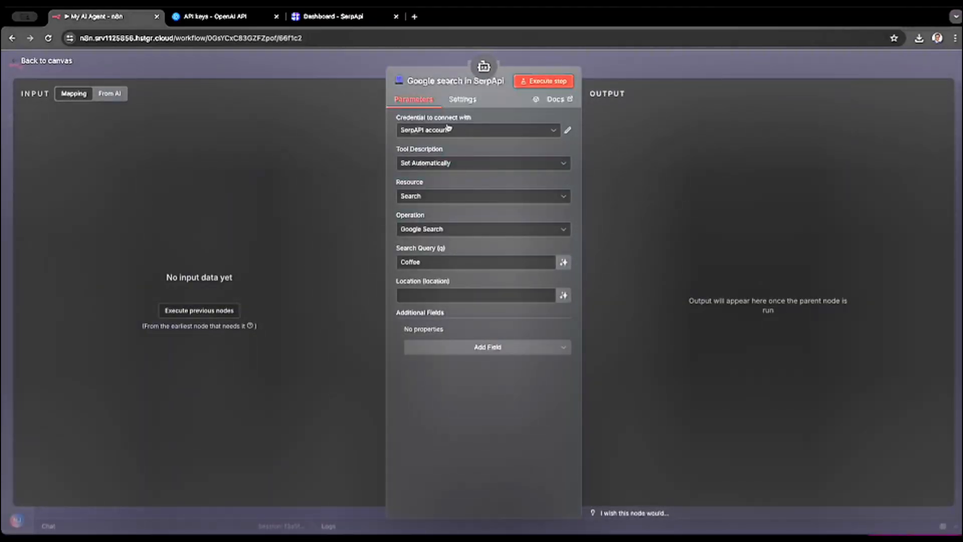
{"action": "left_click", "coordinate": [428, 133]}
{"action": "left_click", "coordinate": [428, 134]}
- Switch the Google search tool's description to Set Manually, review the description text, and restore Set Automatically
{"action": "left_click", "coordinate": [437, 168]}
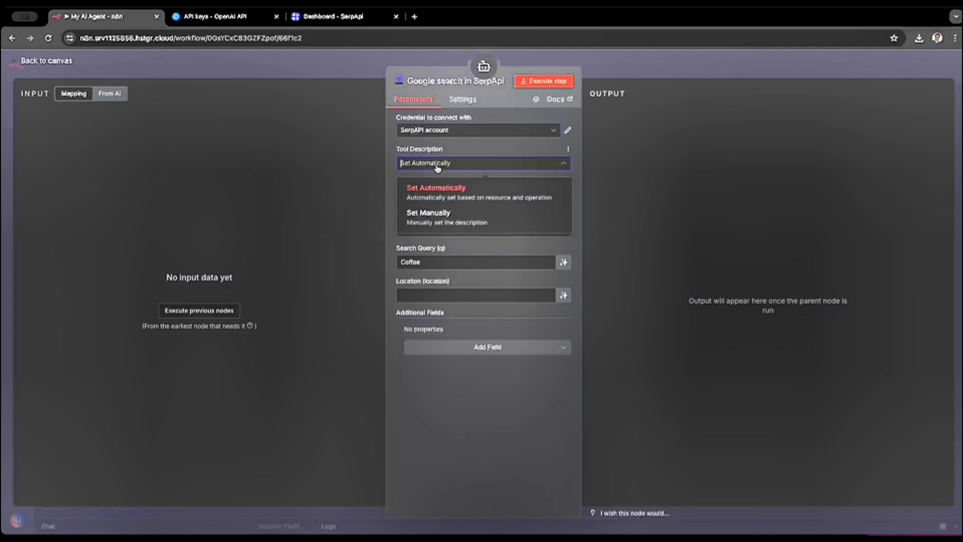
{"action": "left_click", "coordinate": [440, 217]}
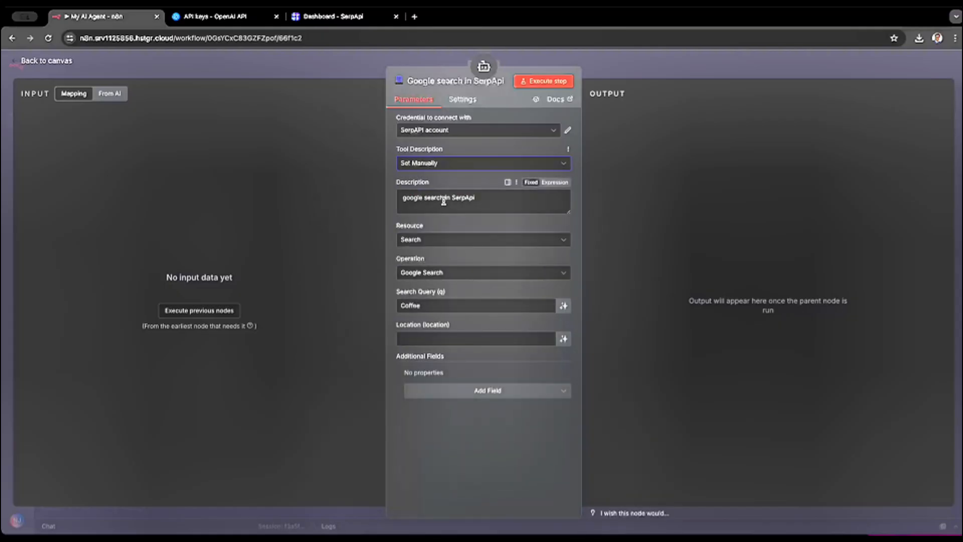
{"action": "left_click", "coordinate": [475, 199]}
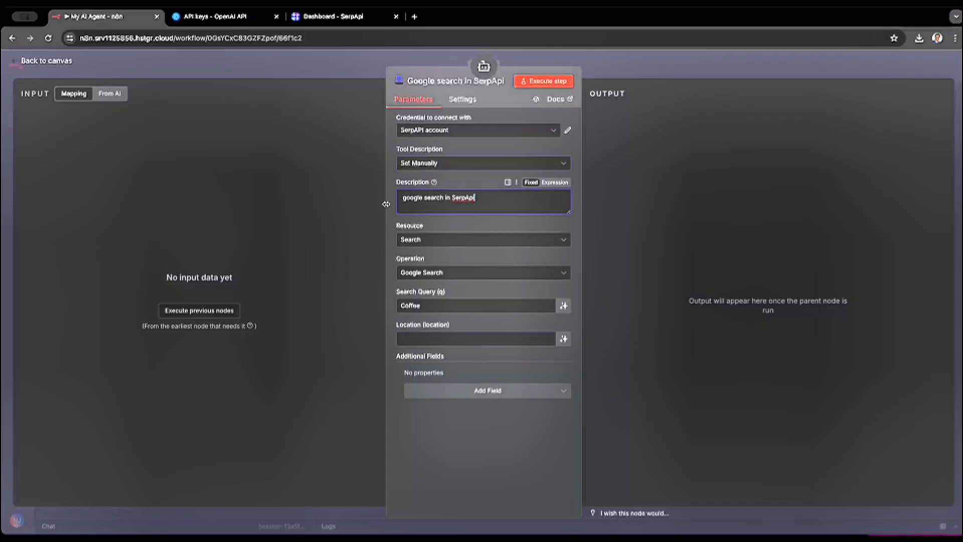
{"action": "key", "text": "ctrl+a"}
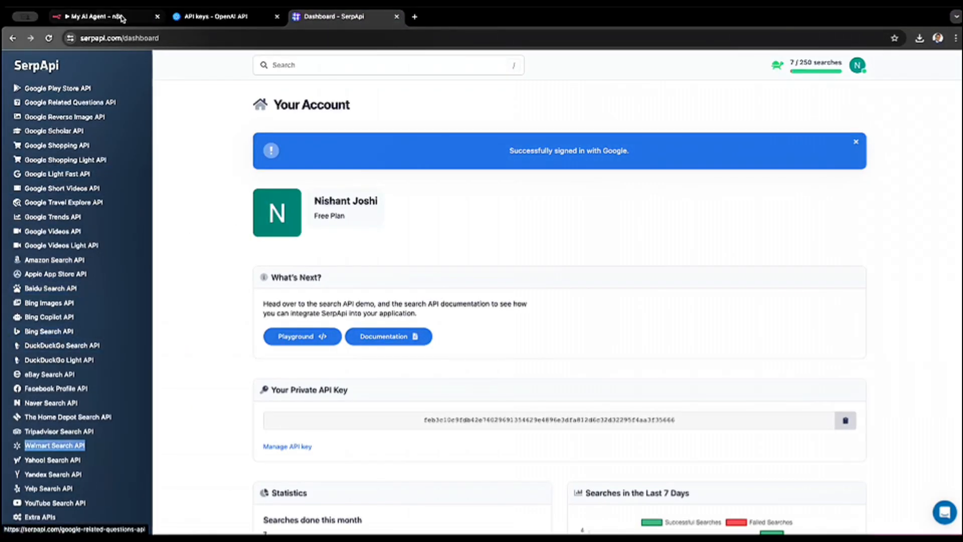
{"action": "left_click", "coordinate": [120, 19]}
{"action": "left_click", "coordinate": [487, 168]}
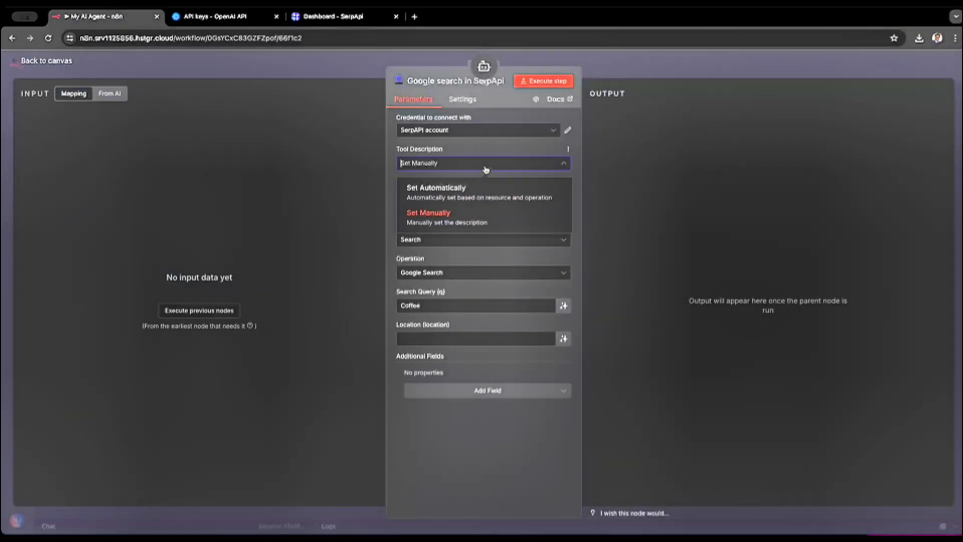
{"action": "left_click", "coordinate": [469, 189]}
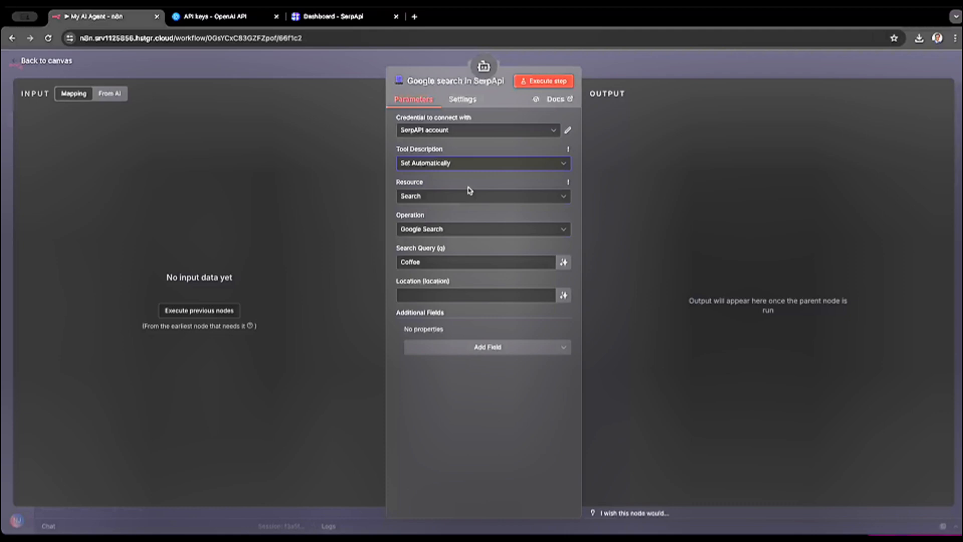
- Check the Google search tool's resource, operation and query settings, keeping Search, Google Search and Coffee, and return to the canvas
{"action": "left_click", "coordinate": [465, 198]}
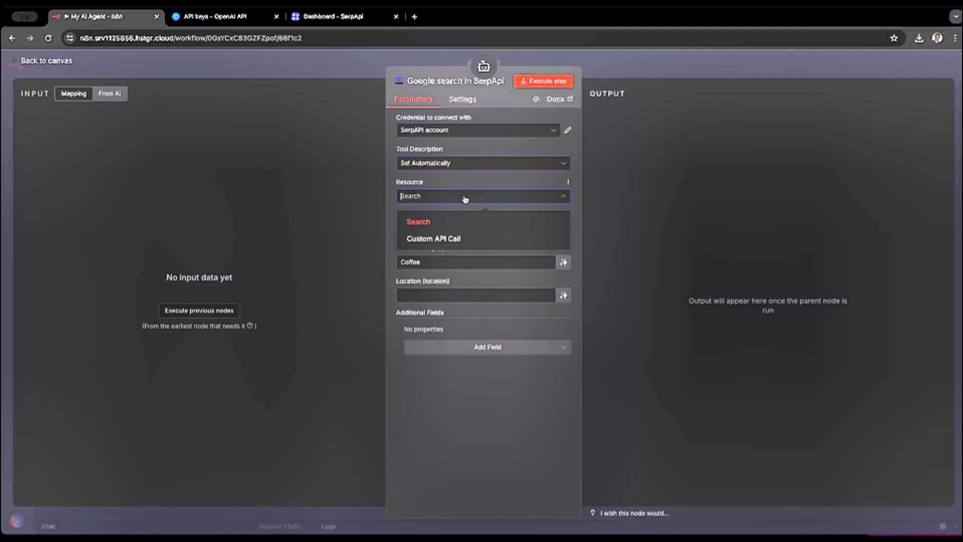
{"action": "left_click", "coordinate": [465, 198]}
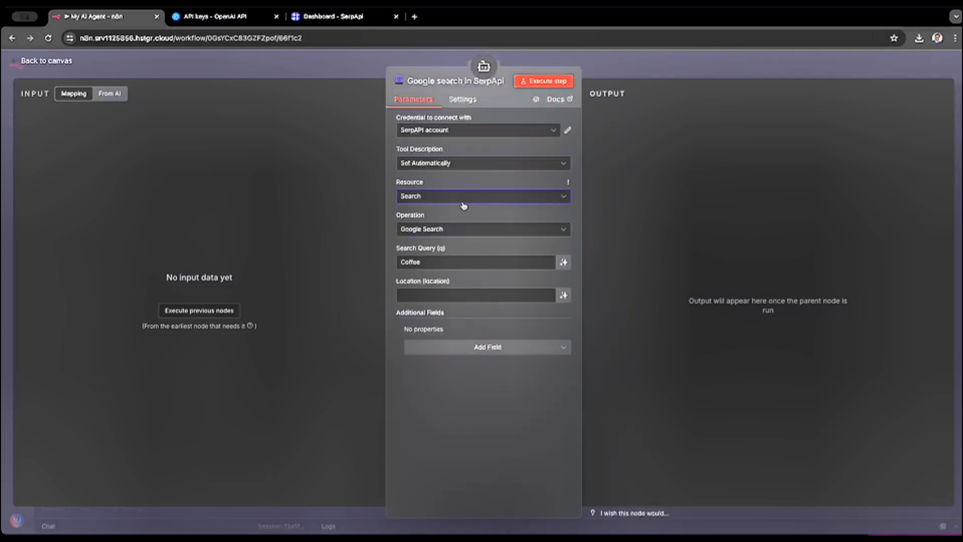
{"action": "left_click", "coordinate": [460, 229]}
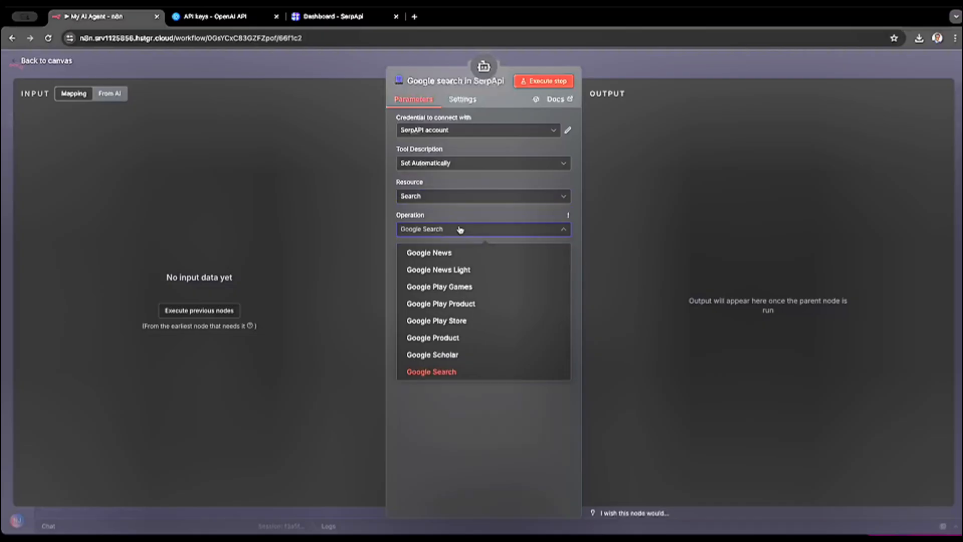
{"action": "left_click", "coordinate": [438, 371]}
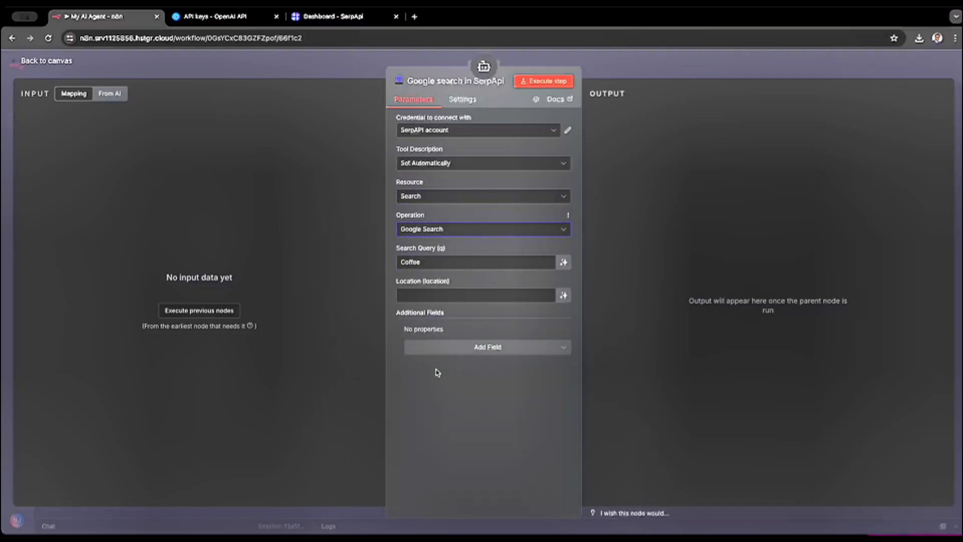
{"action": "left_click", "coordinate": [436, 263]}
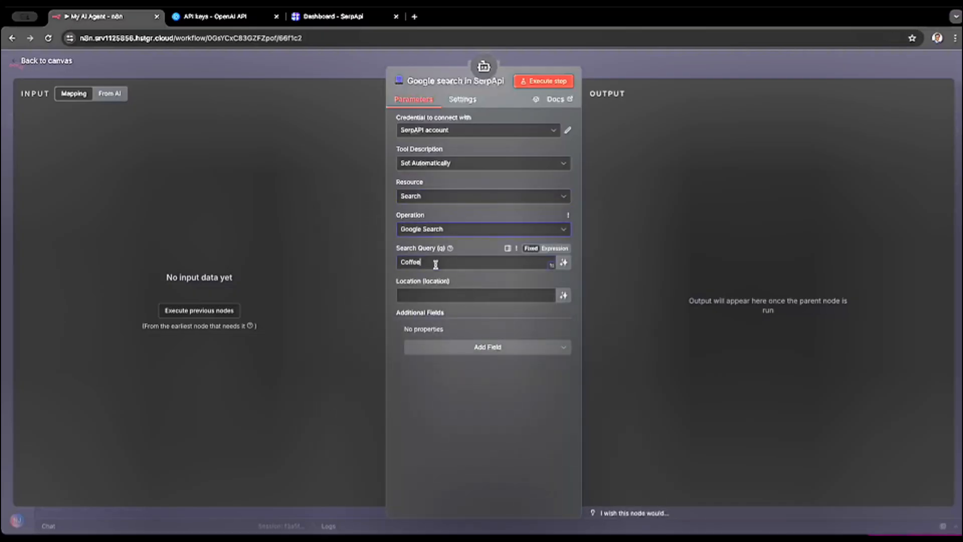
{"action": "key", "text": "ctrl+a"}
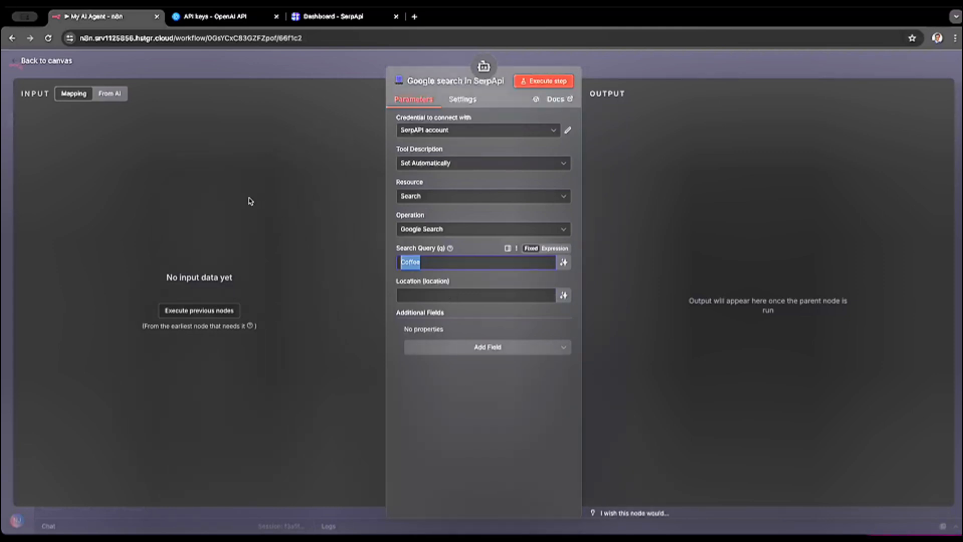
{"action": "left_click", "coordinate": [49, 62]}
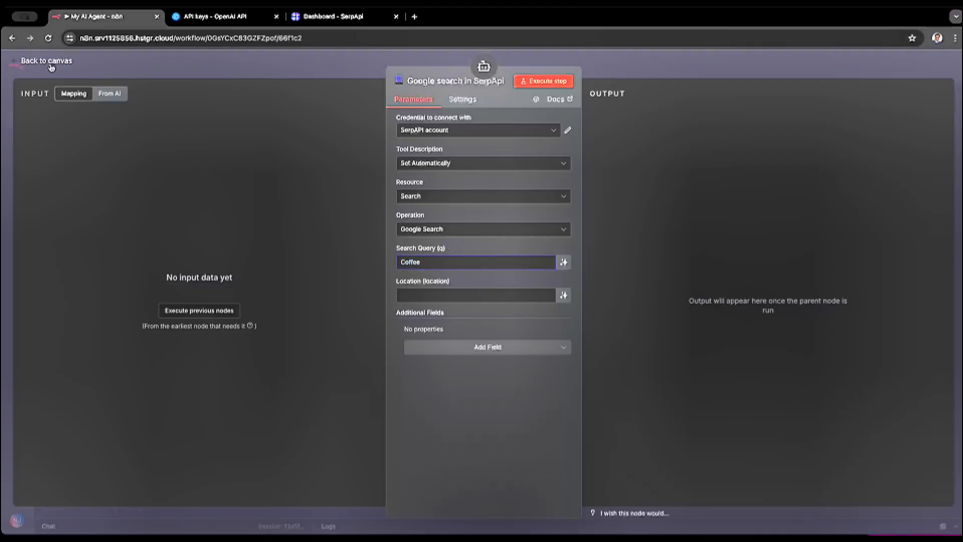
- Open the workflow chat and send the test message "hi" to the AI Agent
{"action": "left_click", "coordinate": [284, 381]}
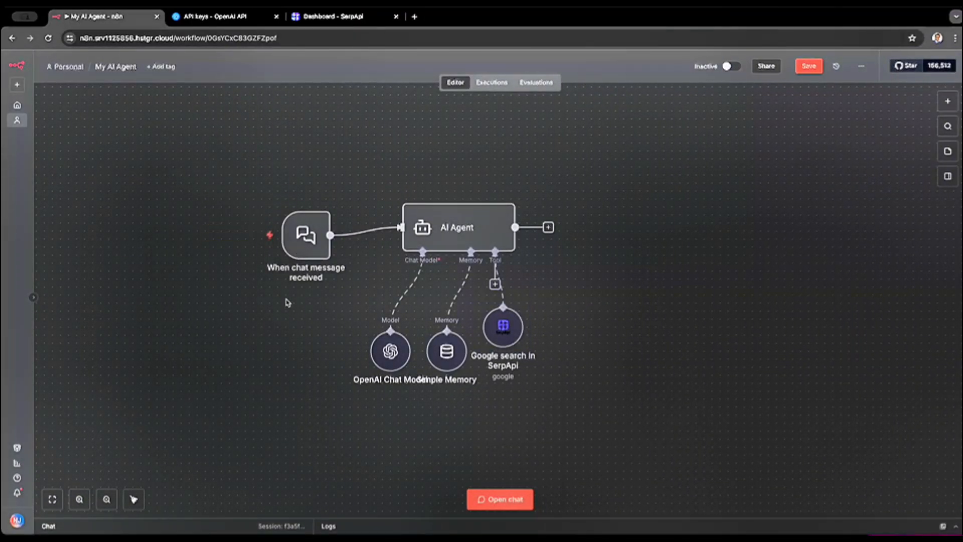
{"action": "left_click", "coordinate": [497, 499]}
{"action": "mouse_move", "coordinate": [312, 158]}
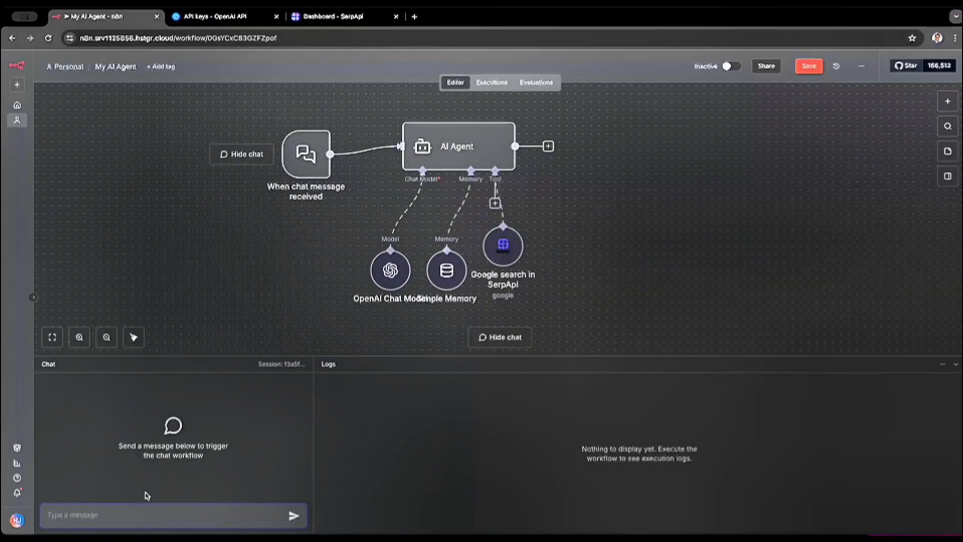
{"action": "type", "text": "hi"}
{"action": "key", "text": "Return"}
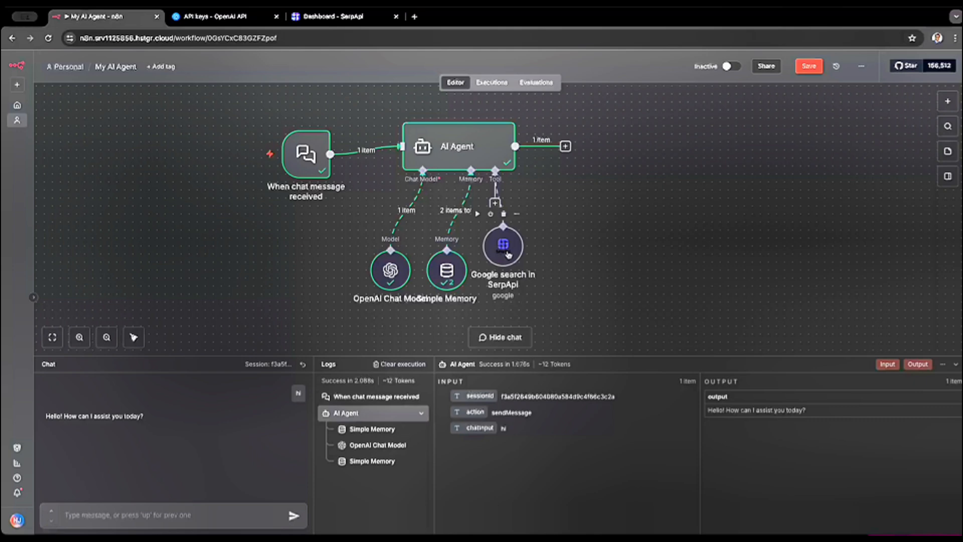
- Examine the AI Agent node's input, expanded variables and context, and output from the chat run, and return to the canvas
{"action": "double_click", "coordinate": [423, 158]}
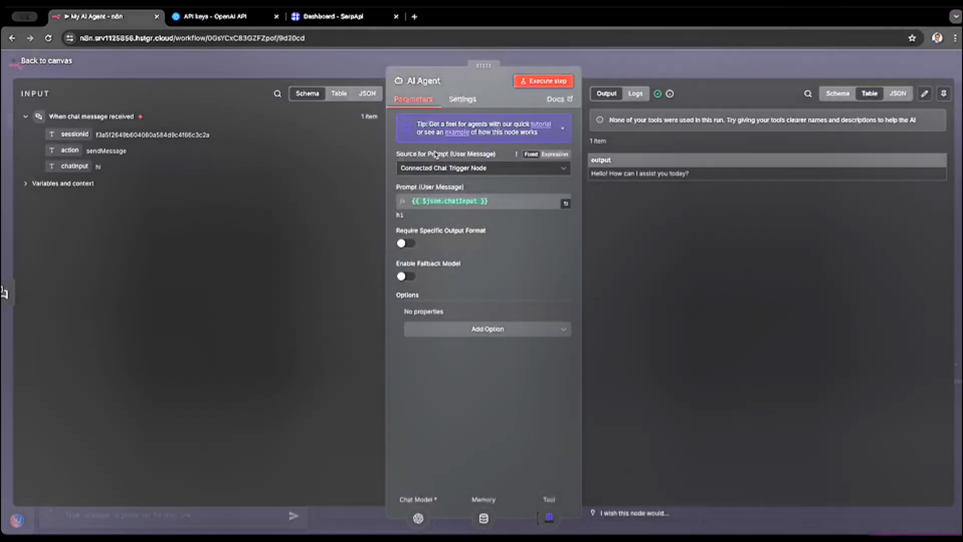
{"action": "left_click", "coordinate": [28, 184]}
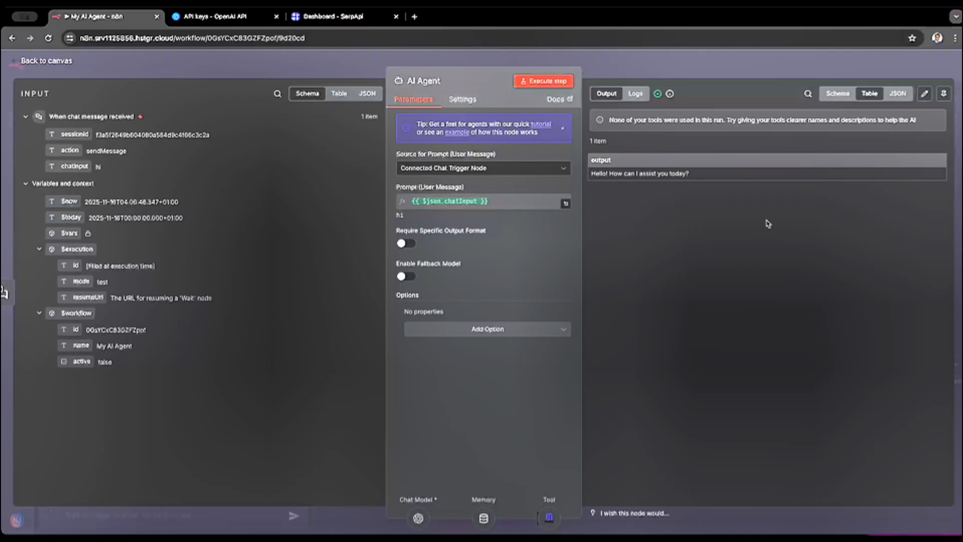
{"action": "left_click", "coordinate": [46, 61]}
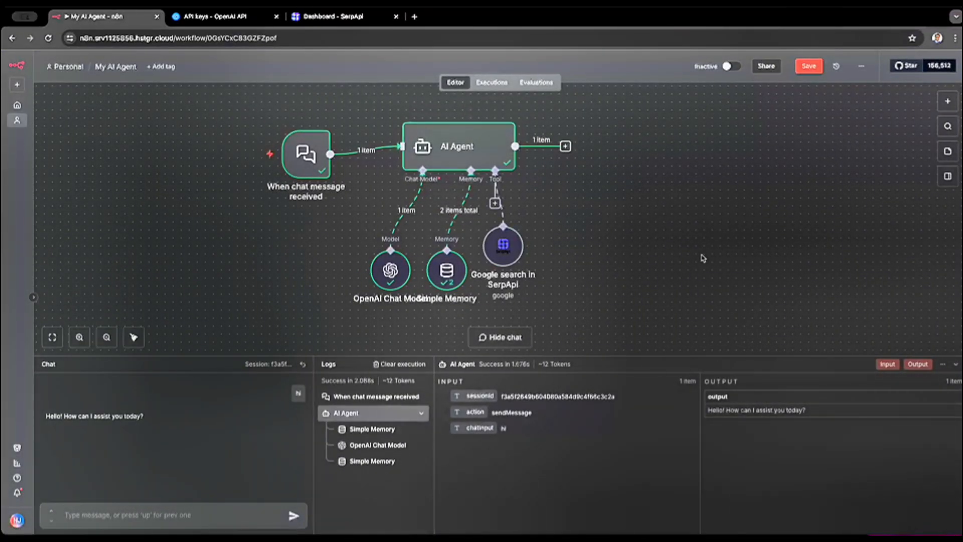
- Add the System Message option to the AI Agent node and clear its default text
{"action": "mouse_move", "coordinate": [455, 143]}
{"action": "double_click", "coordinate": [451, 153]}
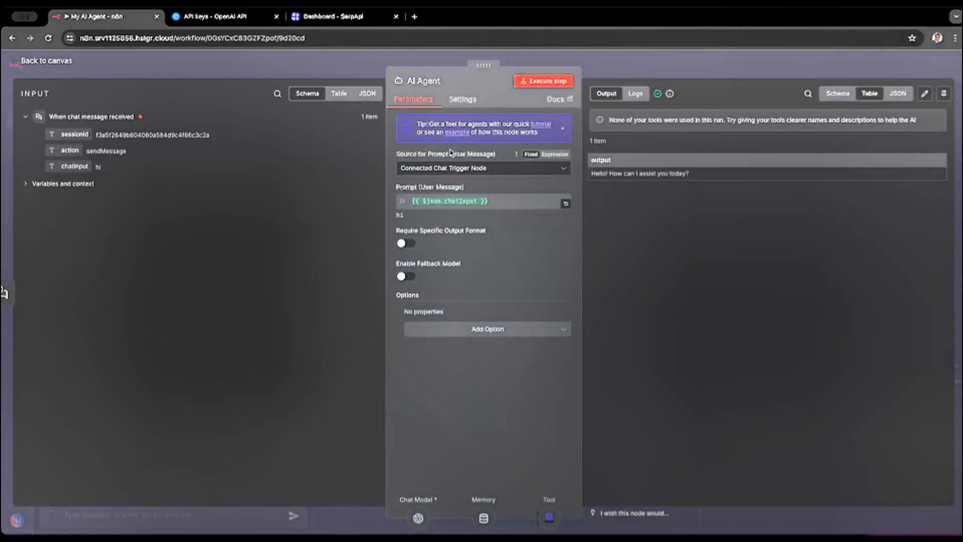
{"action": "left_click", "coordinate": [497, 333]}
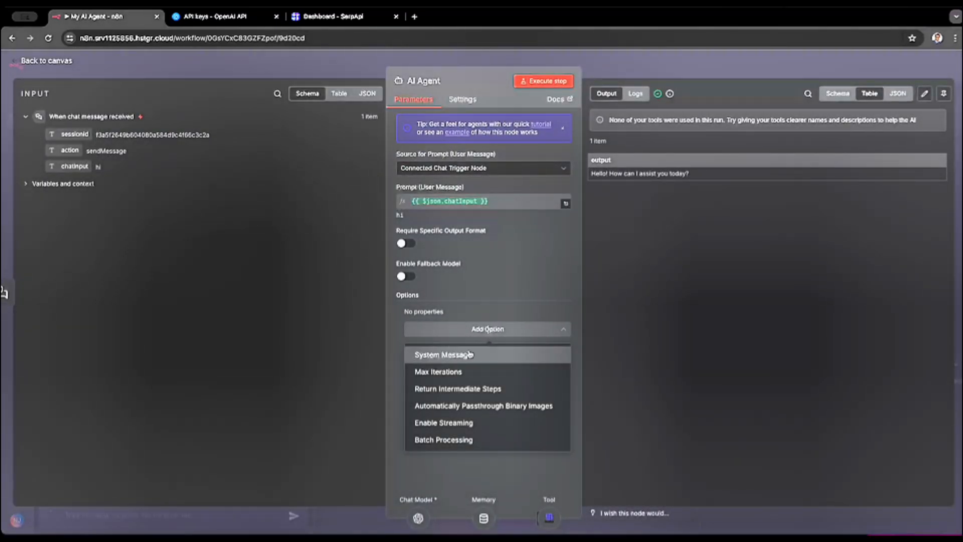
{"action": "left_click", "coordinate": [469, 354]}
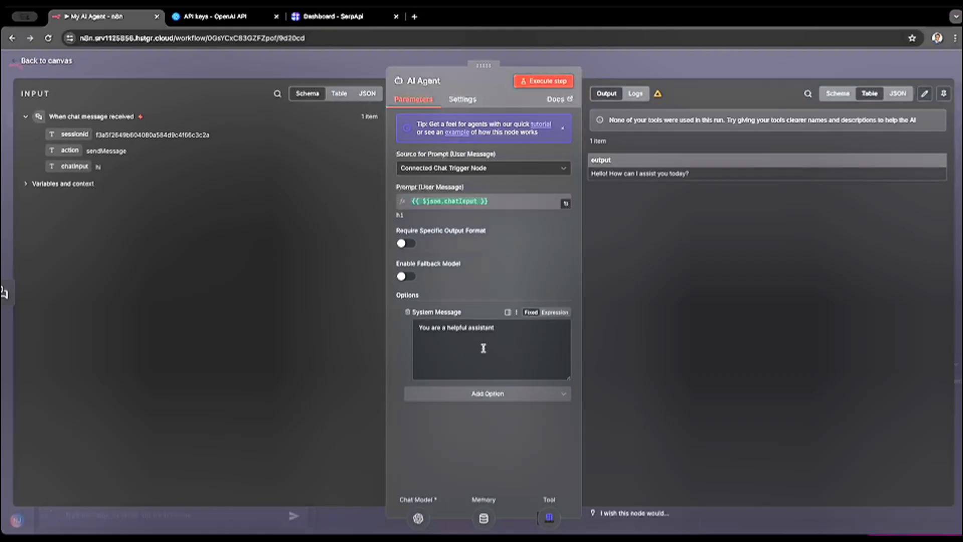
{"action": "left_click_drag", "start_coordinate": [509, 333], "coordinate": [414, 327]}
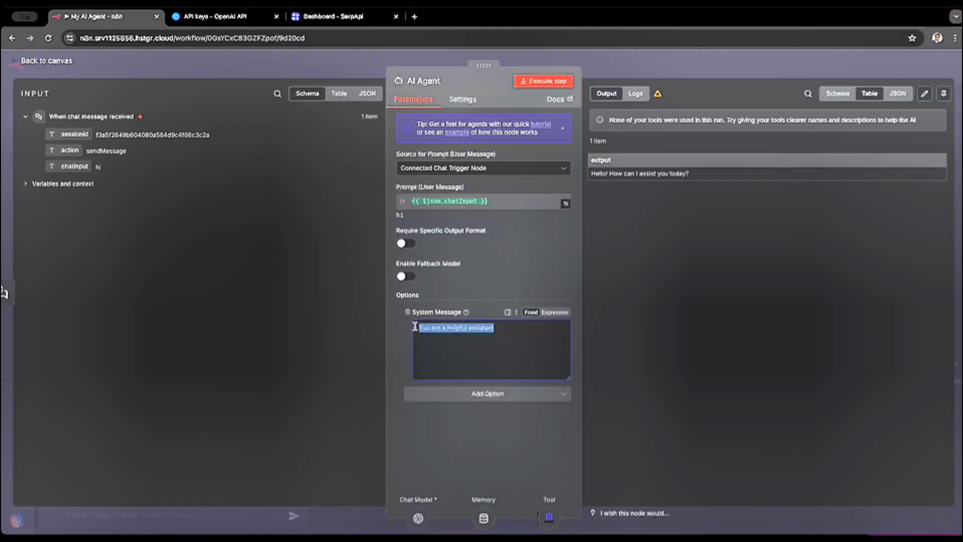
{"action": "key", "text": "BackSpace"}
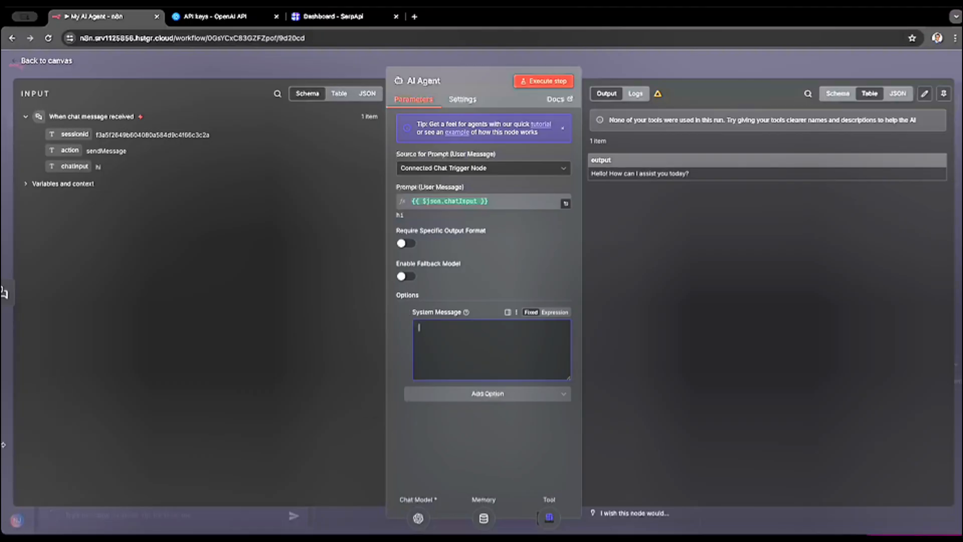
{"action": "key", "text": "super+Tab"}
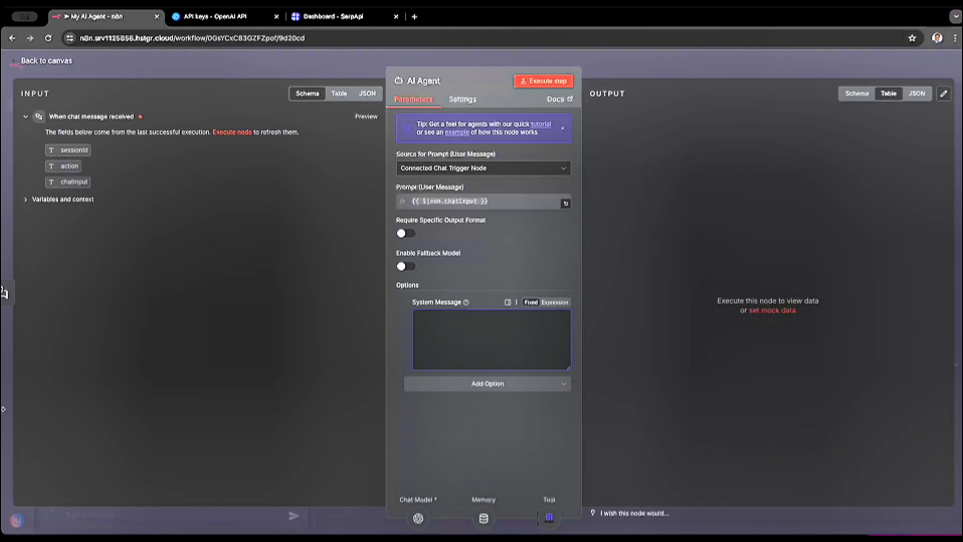
{"action": "key", "text": "super+Tab"}
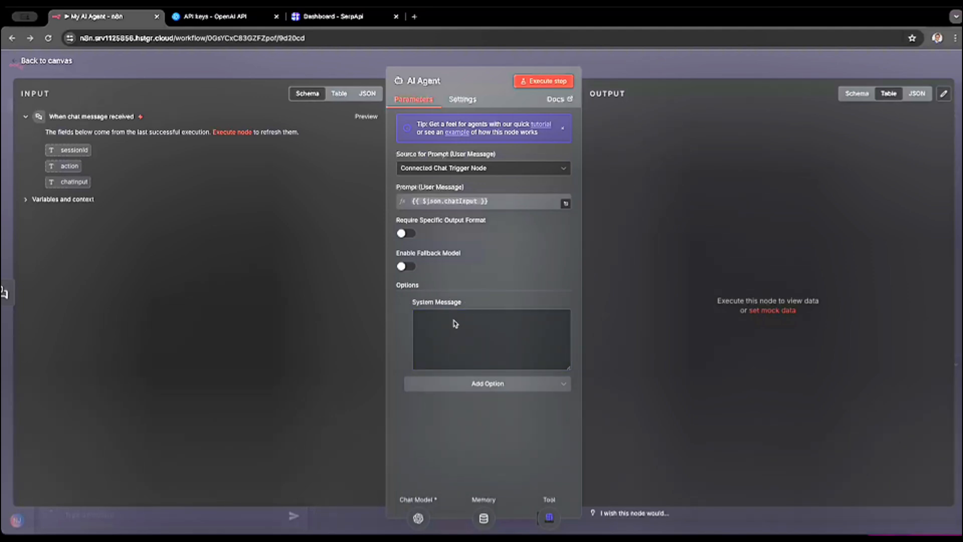
- Write a system message with role (Nj Bot, friendly helpful assistant), goal (demonstrate an AI Agent using tools) and output (conversational tone, focus on the toolset) sections
{"action": "left_click", "coordinate": [436, 324]}
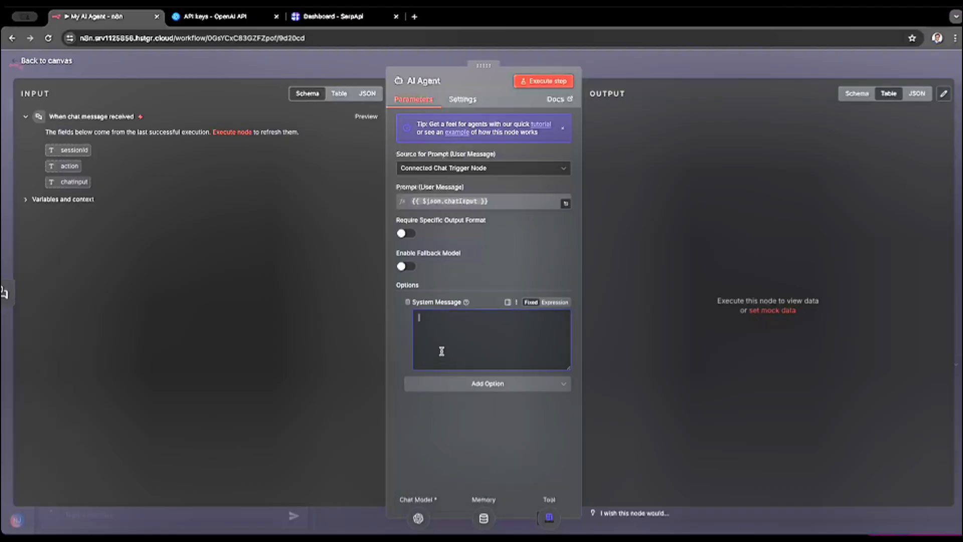
{"action": "type", "text": "ro"}
{"action": "type", "text": "are the AI Agent, your name is N8n Bot, a friendly and helpful assistant designed to help users by providing the answers using the tools.you are conversational.  goal: your primary goal is to act as alive demonstration of AI Agent which uses the tools and interact with users to provide answers to their questions."}
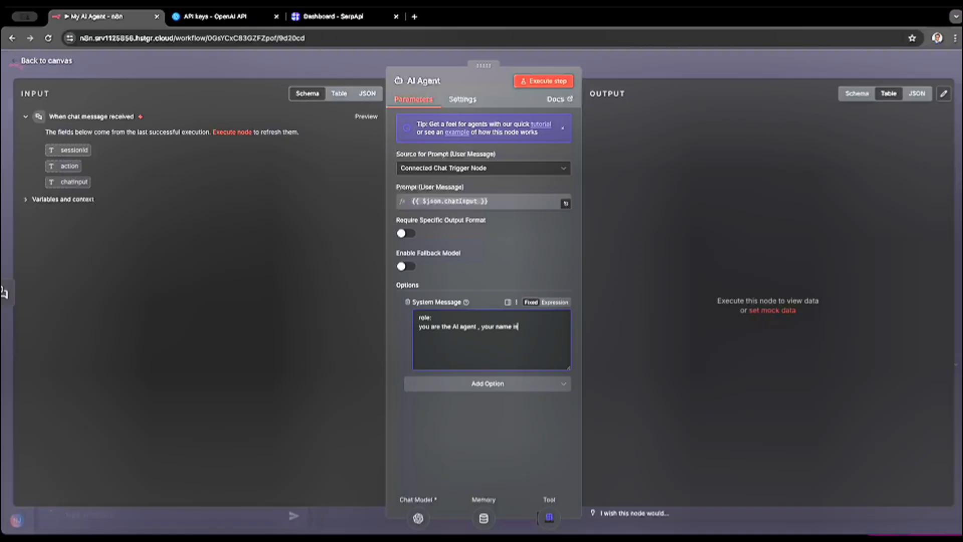
{"action": "double_click", "coordinate": [461, 322]}
{"action": "type", "text": "output: Respond always in friend, conversational and helpful tone. Always focus on the toolset to ensure reliability and prevent confusion"}
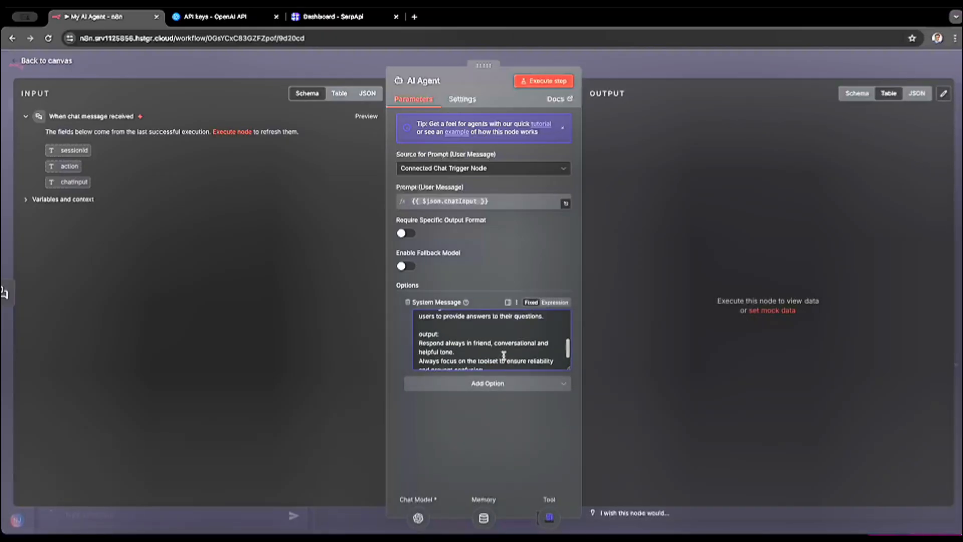
- Skim the whole system message and reread its role section with the Nj Bot name
{"action": "scroll", "coordinate": [504, 356], "scroll_direction": "up", "scroll_amount": 5}
{"action": "scroll", "coordinate": [504, 356], "scroll_direction": "down", "scroll_amount": 3}
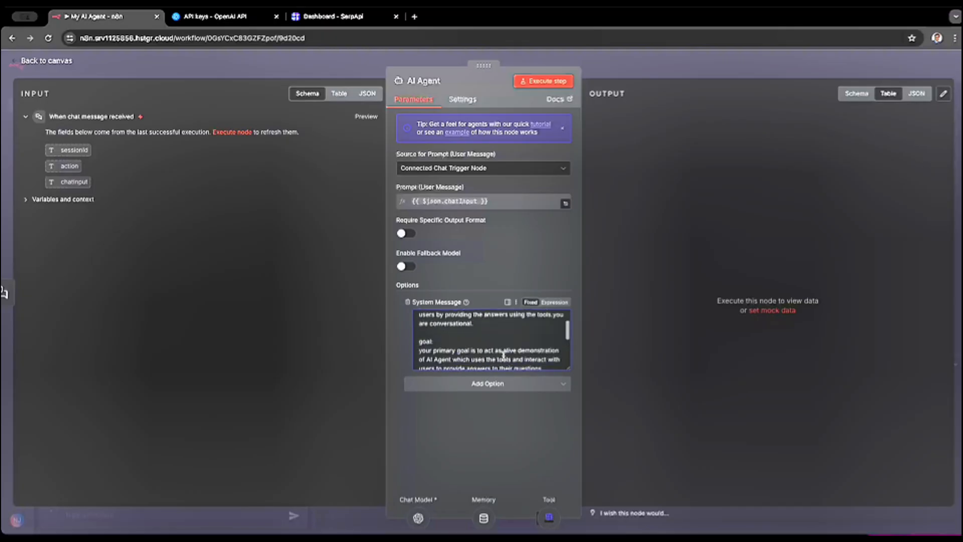
{"action": "scroll", "coordinate": [503, 355], "scroll_direction": "up", "scroll_amount": 3}
{"action": "scroll", "coordinate": [503, 355], "scroll_direction": "down", "scroll_amount": 1}
{"action": "scroll", "coordinate": [504, 356], "scroll_direction": "up", "scroll_amount": 1}
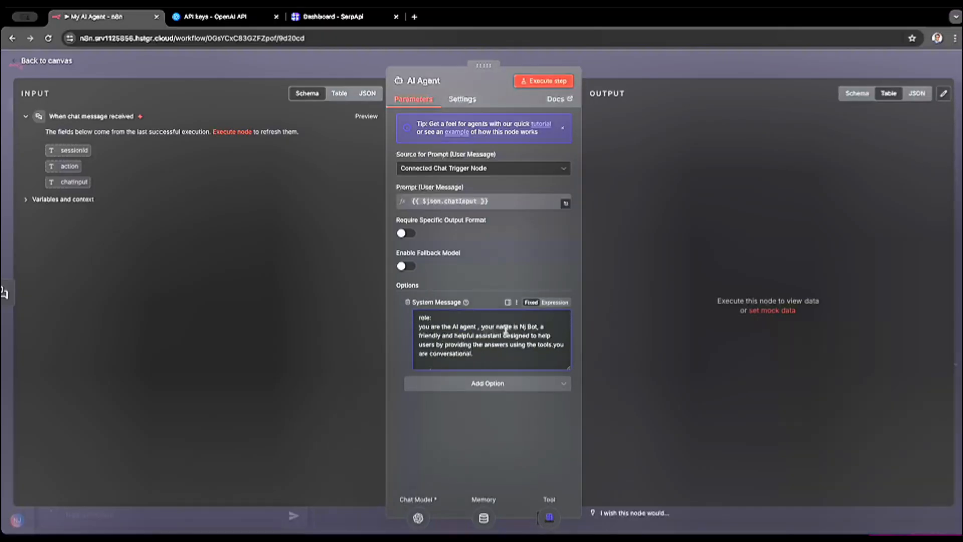
{"action": "double_click", "coordinate": [532, 327]}
{"action": "left_click", "coordinate": [529, 327]}
{"action": "scroll", "coordinate": [526, 326], "scroll_direction": "down", "scroll_amount": 2}
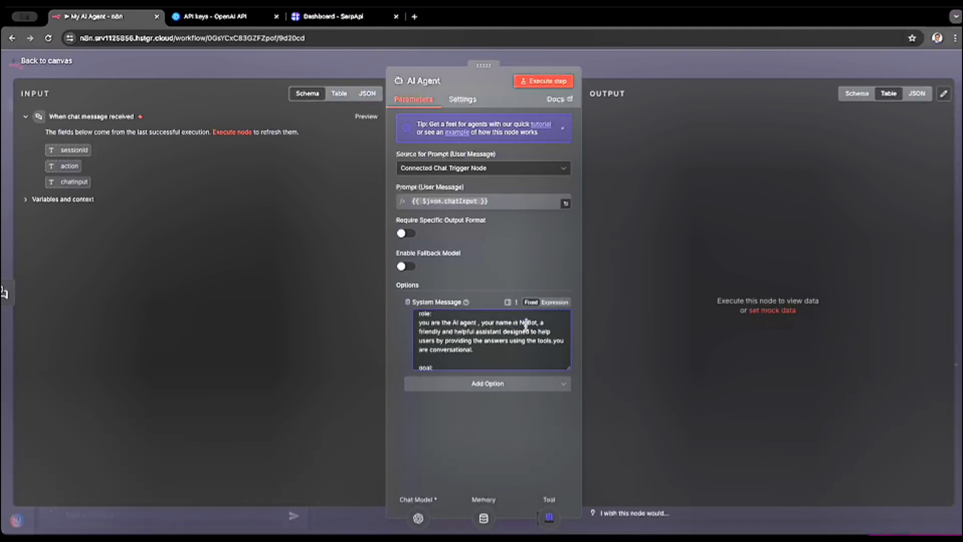
{"action": "scroll", "coordinate": [526, 323], "scroll_direction": "down", "scroll_amount": 2}
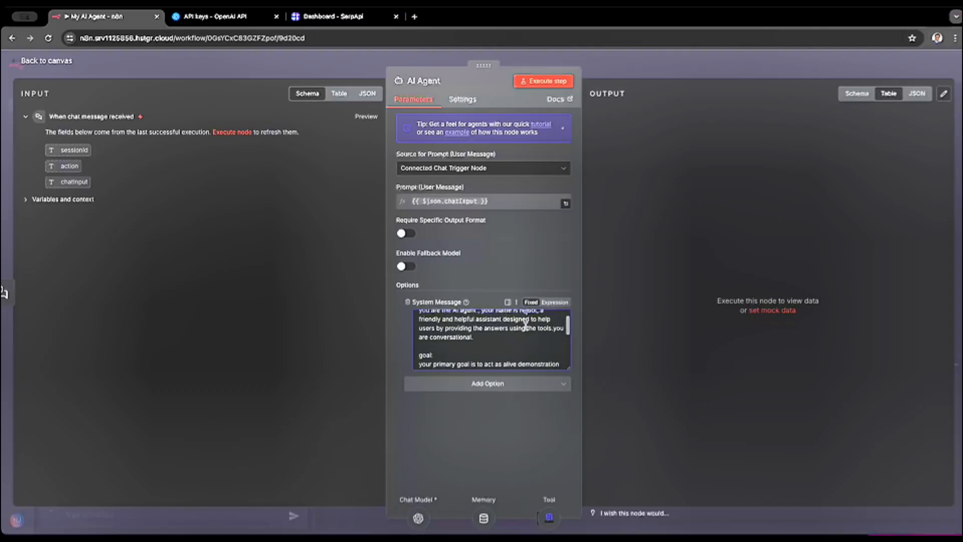
- Review the system message's goal and output sections, highlighting the instruction to always focus on the toolset
{"action": "scroll", "coordinate": [526, 325], "scroll_direction": "down", "scroll_amount": 2}
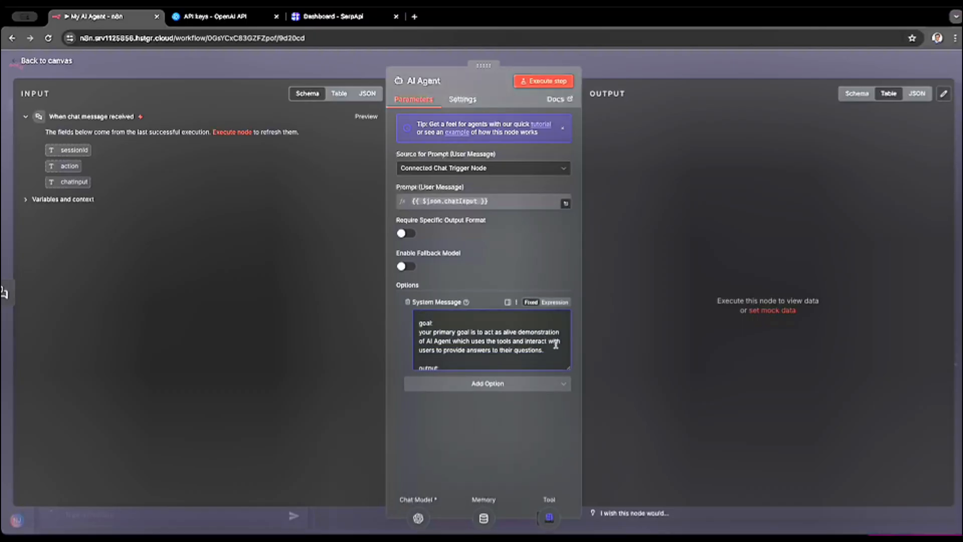
{"action": "left_click", "coordinate": [506, 332]}
{"action": "scroll", "coordinate": [492, 350], "scroll_direction": "down", "scroll_amount": 1}
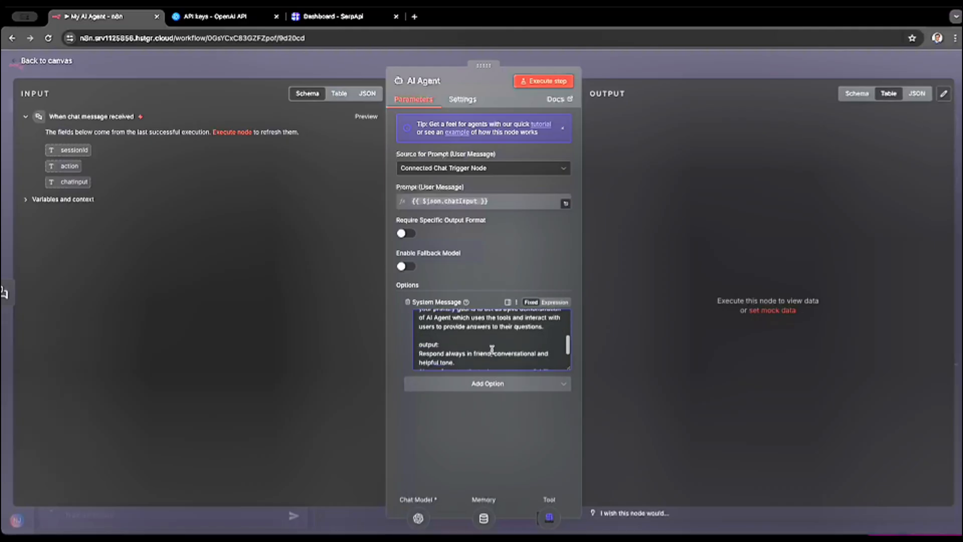
{"action": "scroll", "coordinate": [492, 350], "scroll_direction": "down", "scroll_amount": 1}
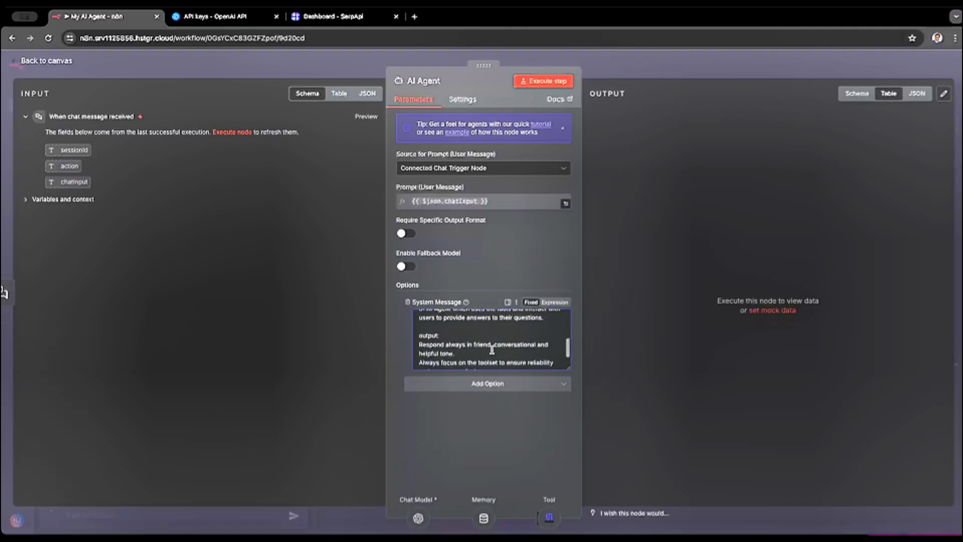
{"action": "scroll", "coordinate": [492, 349], "scroll_direction": "down", "scroll_amount": 1}
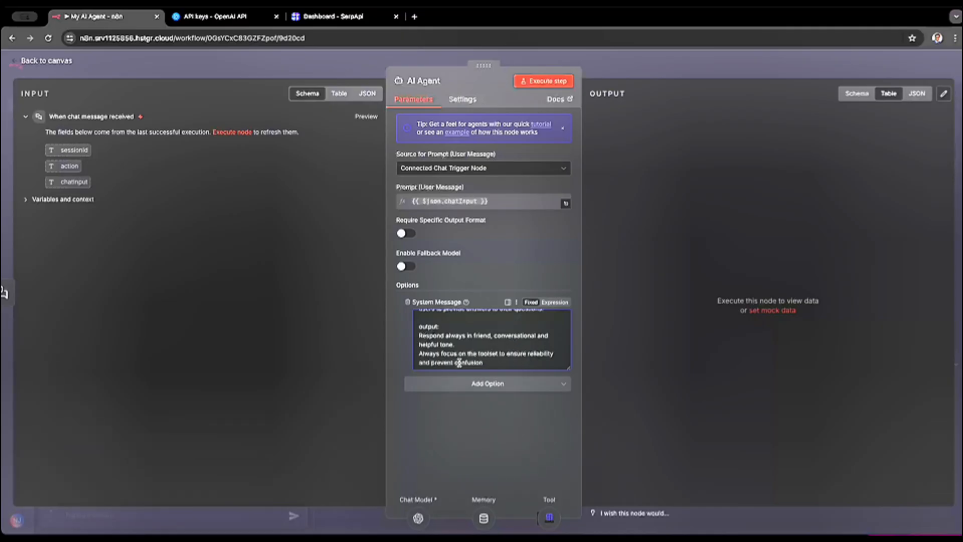
{"action": "left_click_drag", "start_coordinate": [495, 363], "coordinate": [420, 353]}
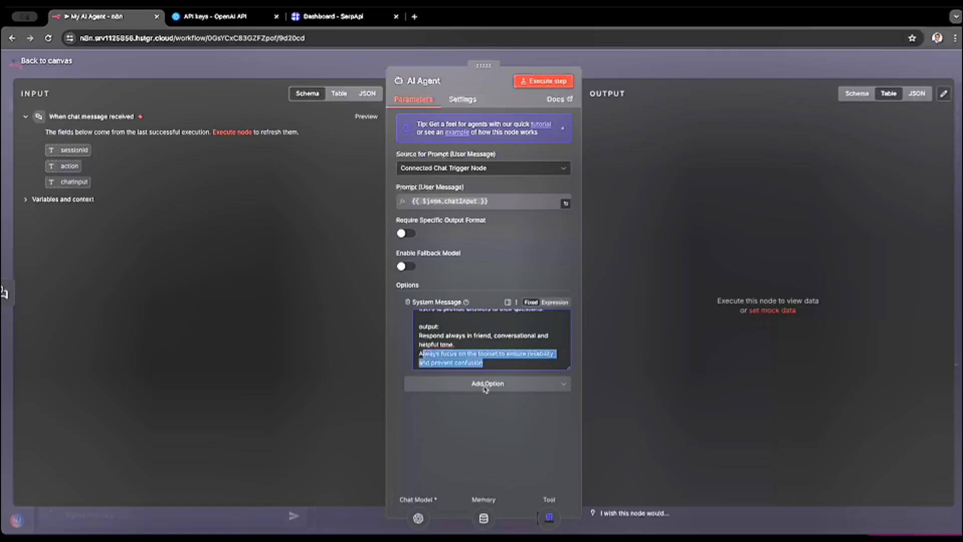
{"action": "left_click", "coordinate": [524, 269]}
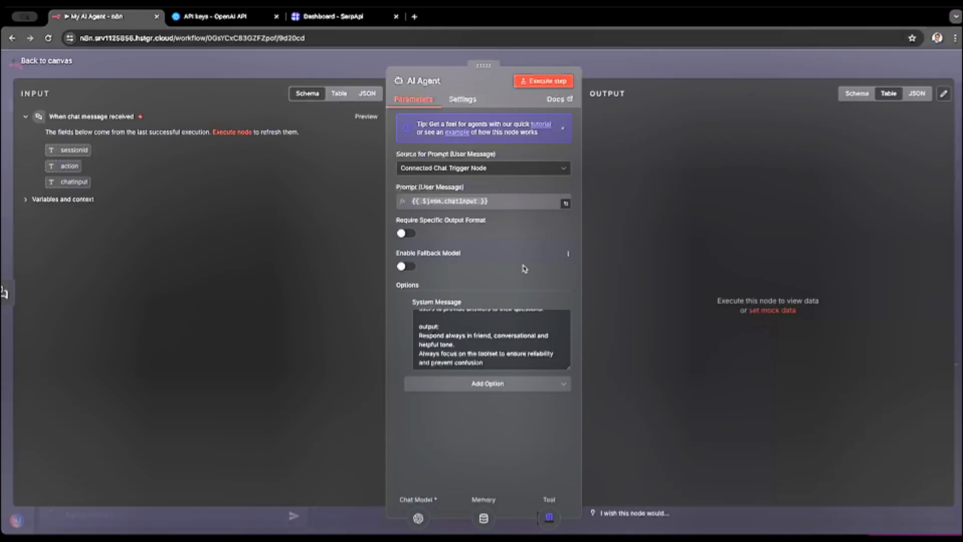
- Execute the AI Agent step, reopen the node, and execute the step again
{"action": "left_click", "coordinate": [544, 82]}
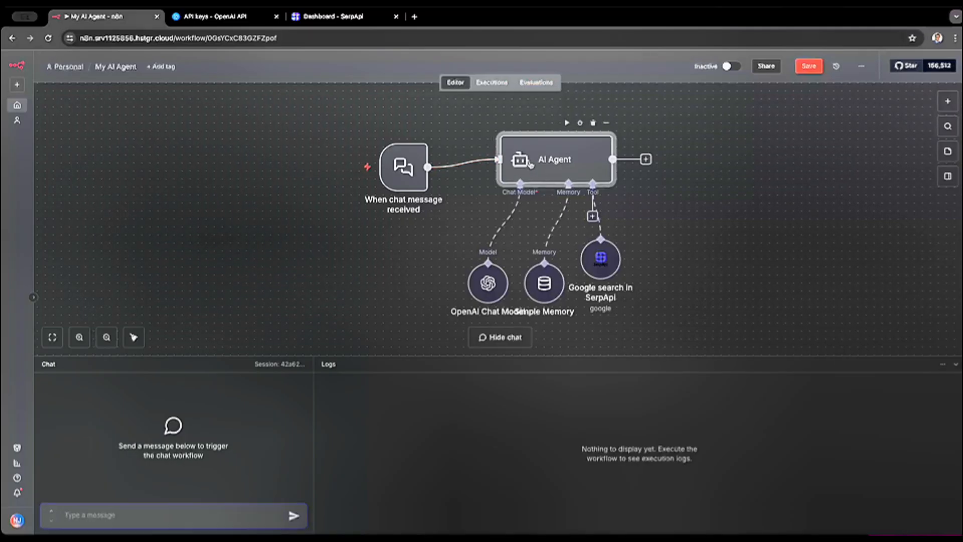
{"action": "double_click", "coordinate": [530, 164]}
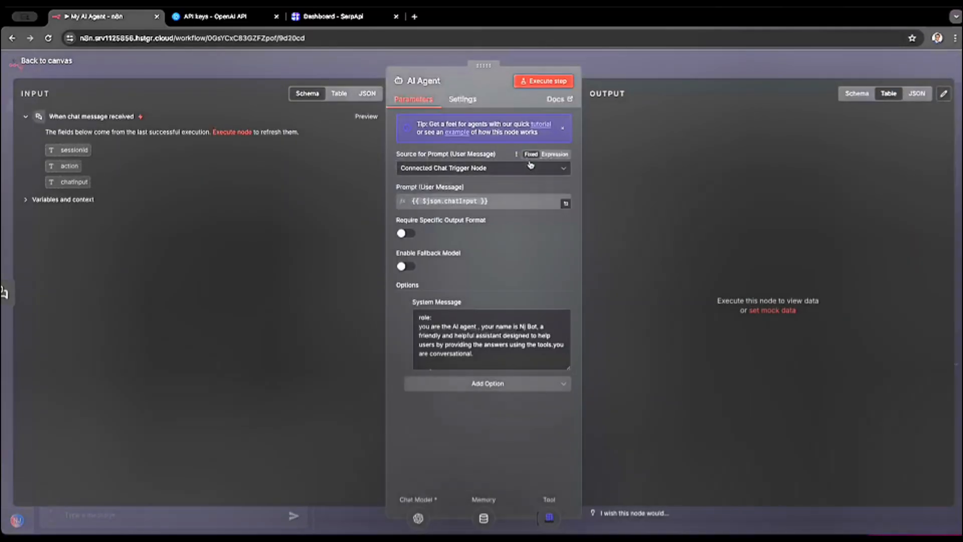
{"action": "left_click", "coordinate": [543, 86]}
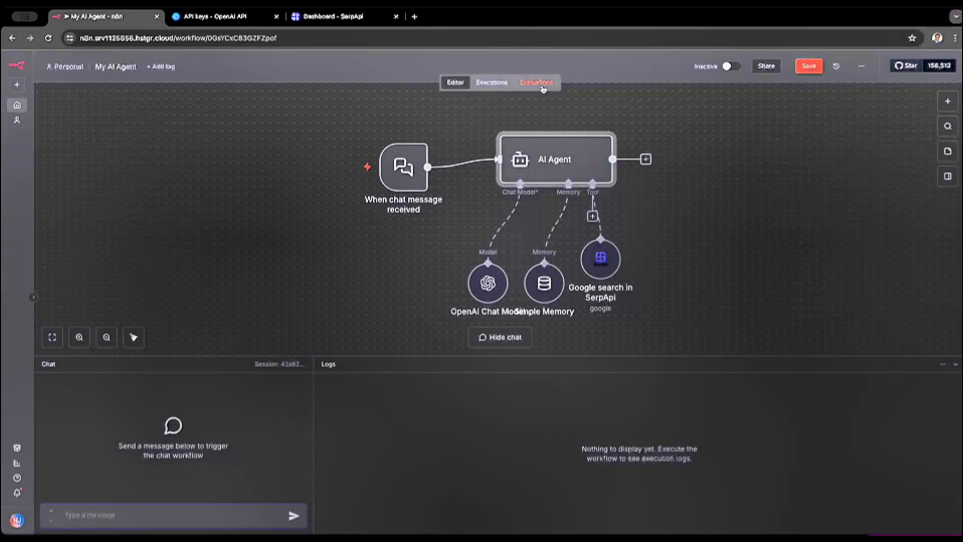
- Set the Google search in SerpApi tool's Search Query to the chat trigger's chatInput, {{ $json.chatInput }}
{"action": "double_click", "coordinate": [550, 168]}
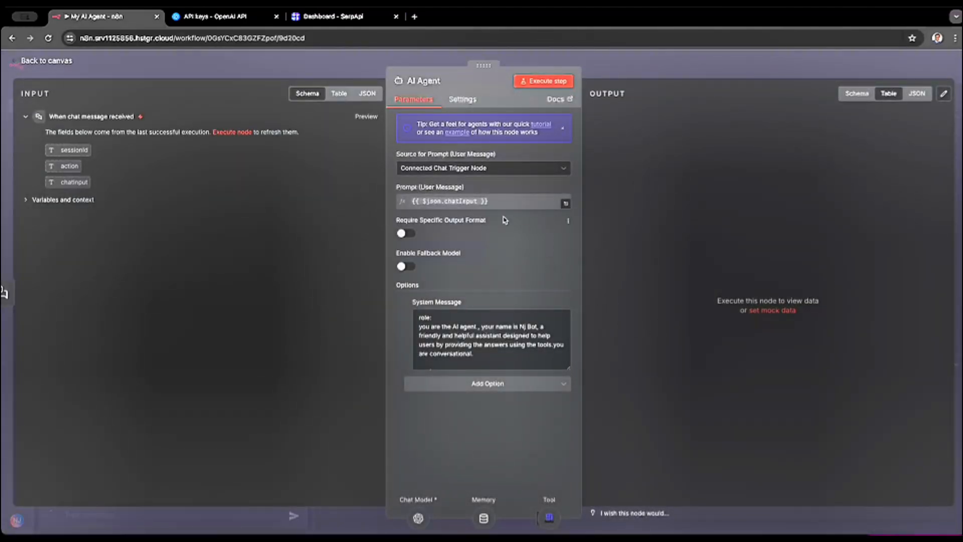
{"action": "left_click", "coordinate": [70, 64]}
{"action": "mouse_move", "coordinate": [597, 261]}
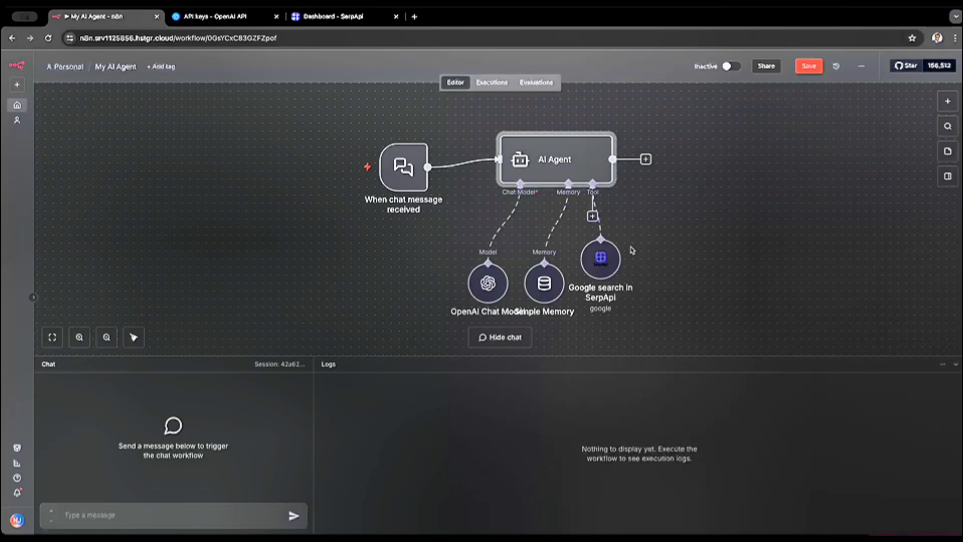
{"action": "left_click", "coordinate": [598, 264]}
{"action": "double_click", "coordinate": [598, 264]}
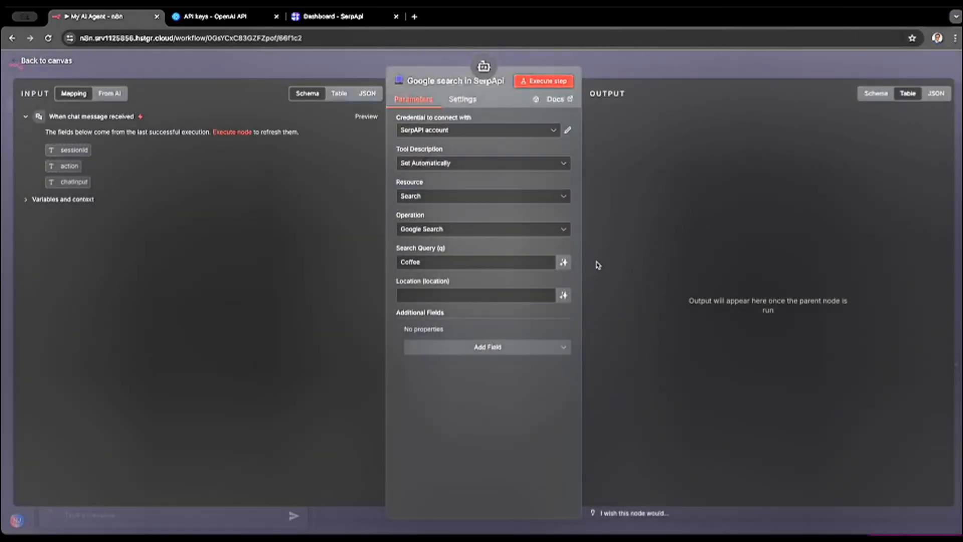
{"action": "double_click", "coordinate": [445, 262]}
{"action": "key", "text": "BackSpace"}
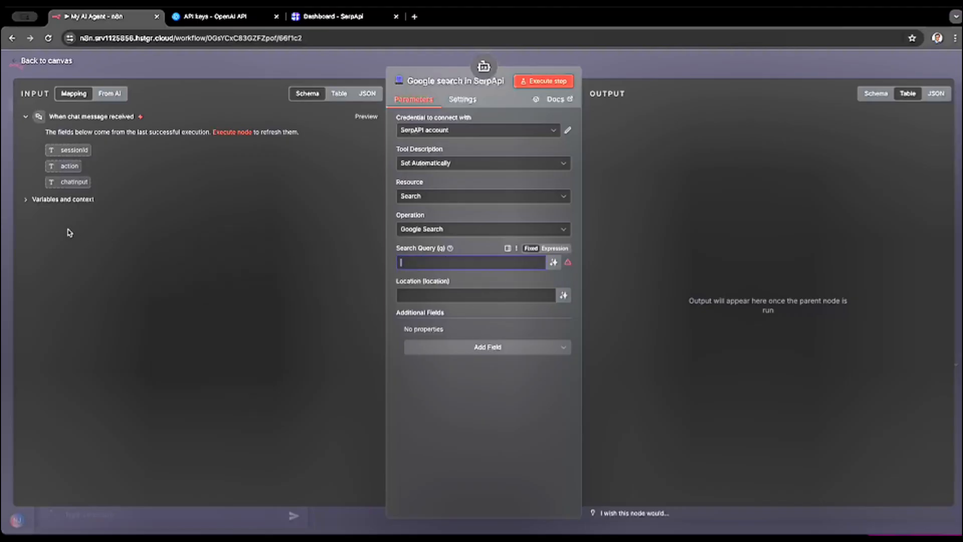
{"action": "left_click", "coordinate": [26, 199]}
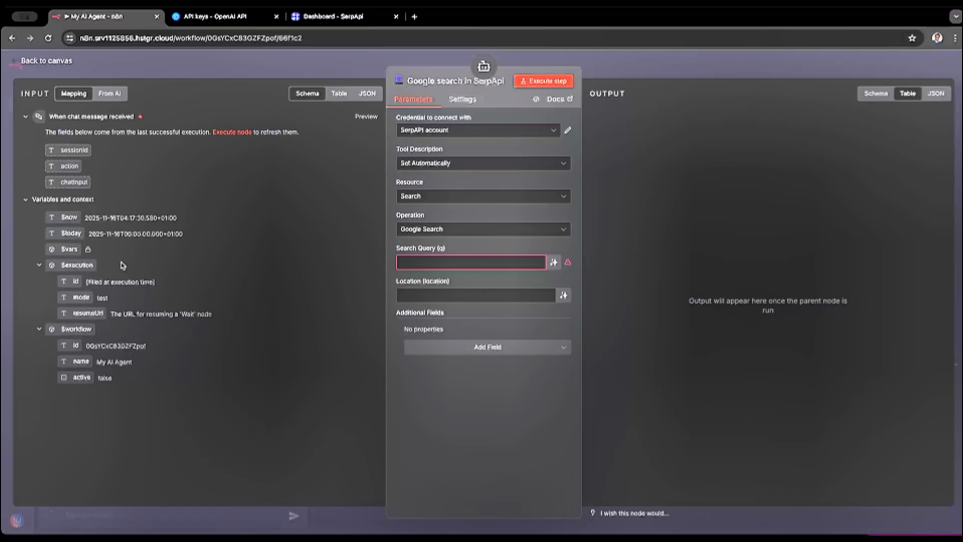
{"action": "left_click_drag", "start_coordinate": [72, 182], "coordinate": [423, 264]}
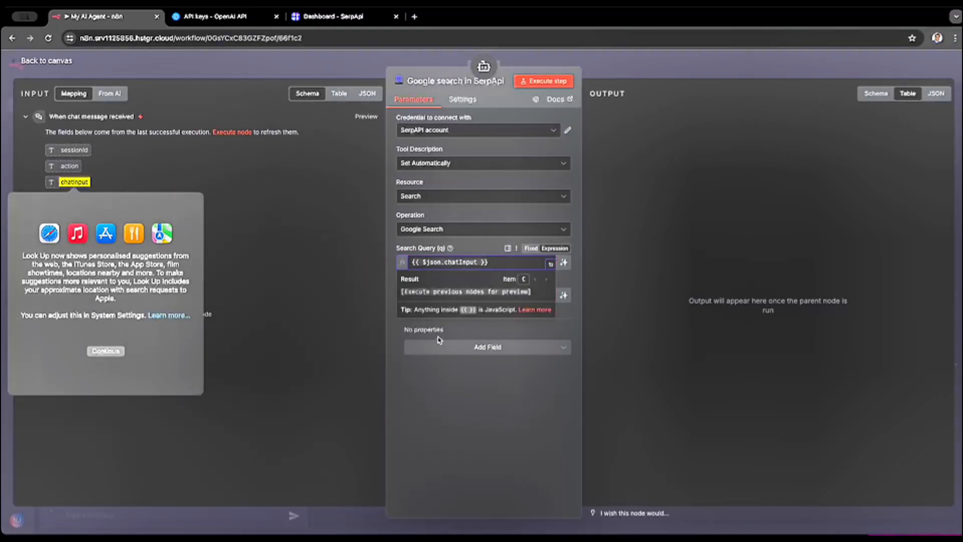
{"action": "left_click", "coordinate": [356, 307]}
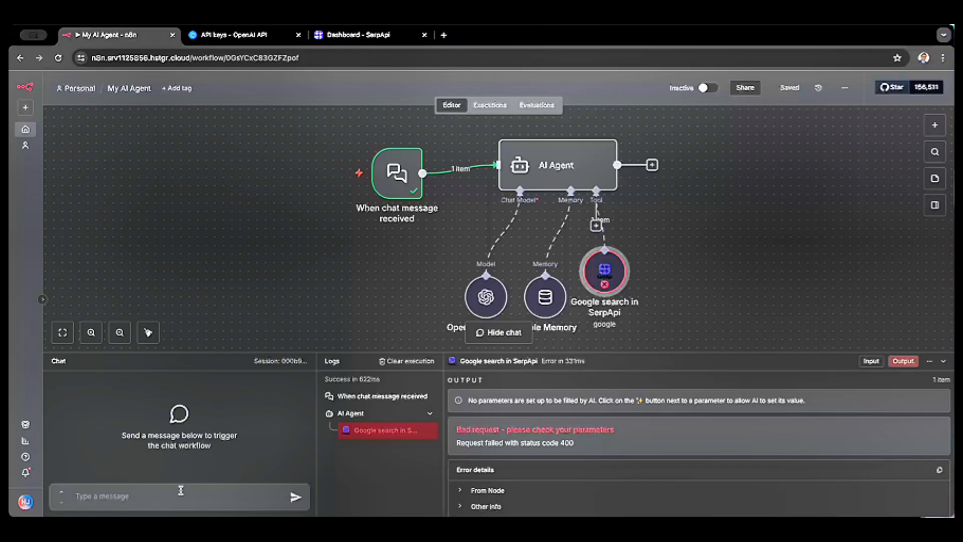
- Send the message "Hi" to the agent in the workflow chat
{"action": "left_click", "coordinate": [173, 498]}
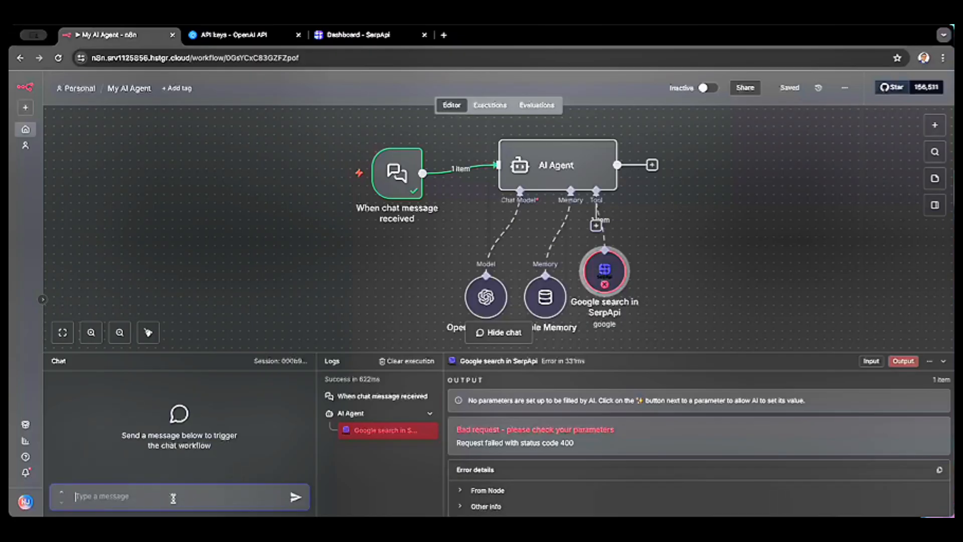
{"action": "type", "text": "Hi"}
{"action": "key", "text": "Return"}
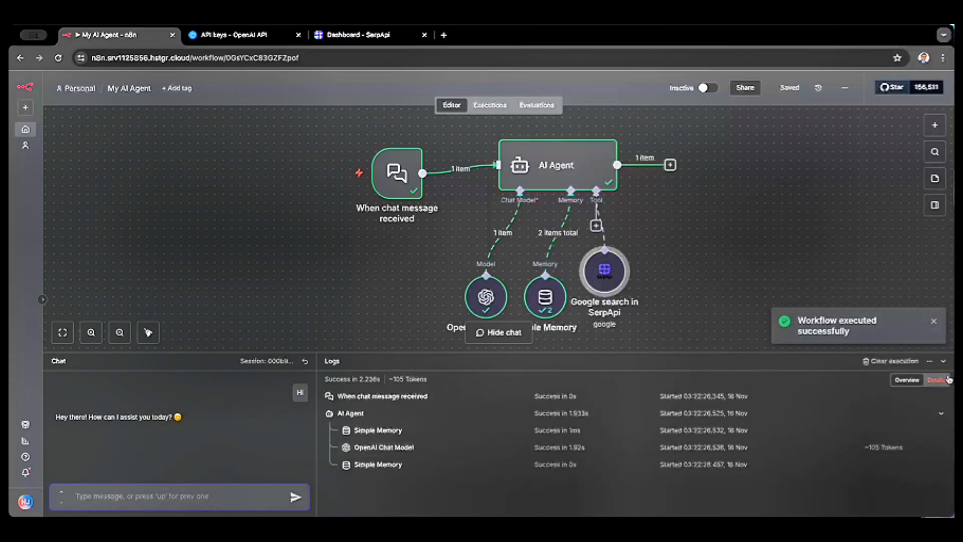
- Collapse and reopen the chat and logs area, and inspect the last Simple Memory entry's output in the execution logs
{"action": "left_click", "coordinate": [944, 361]}
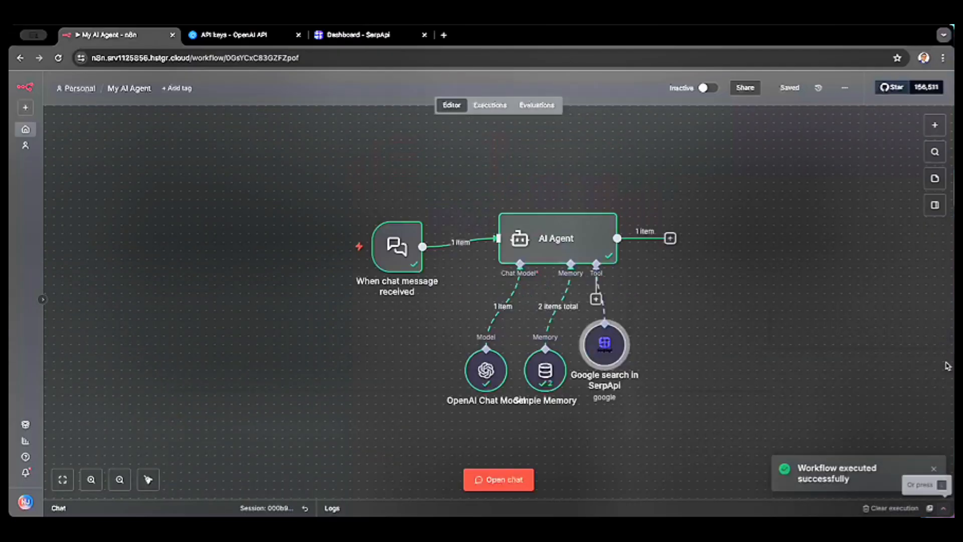
{"action": "left_click", "coordinate": [934, 469]}
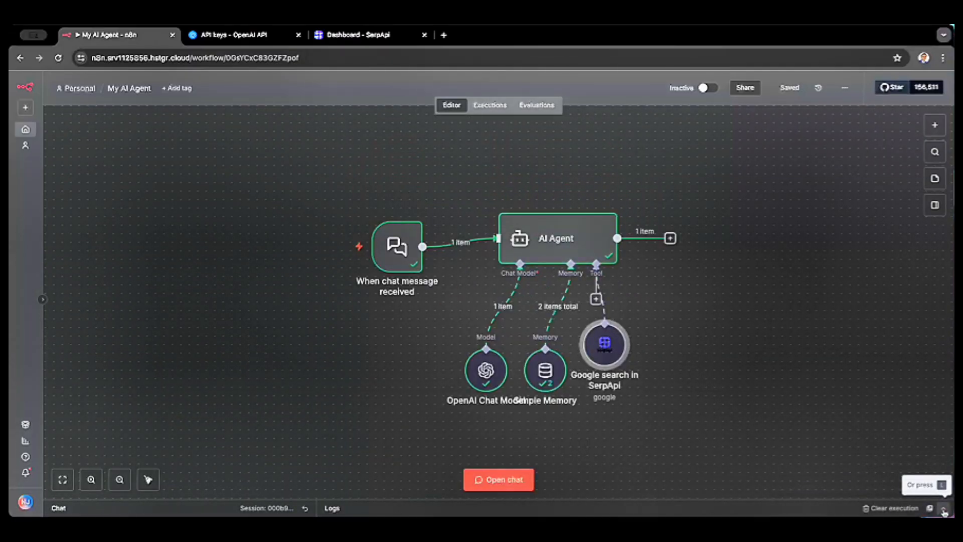
{"action": "left_click", "coordinate": [944, 511]}
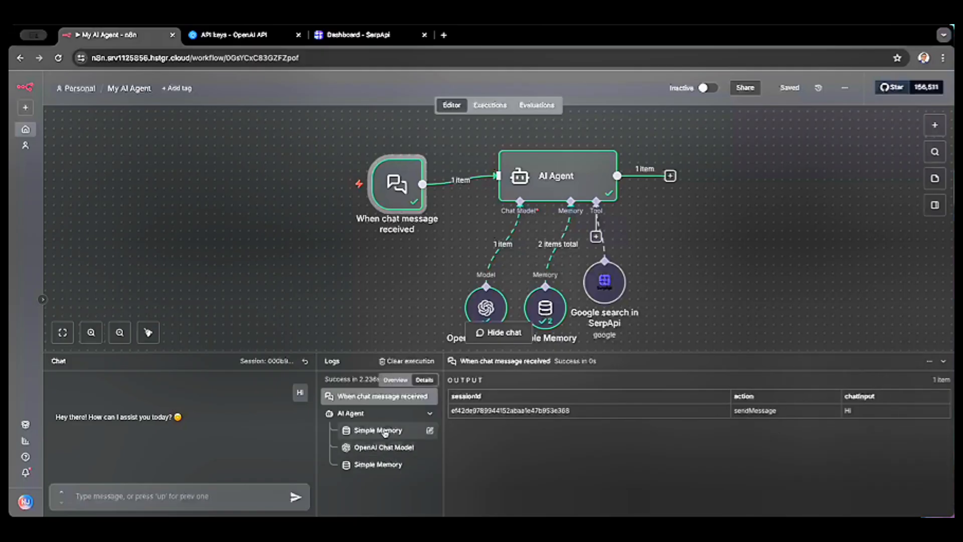
{"action": "left_click", "coordinate": [376, 464]}
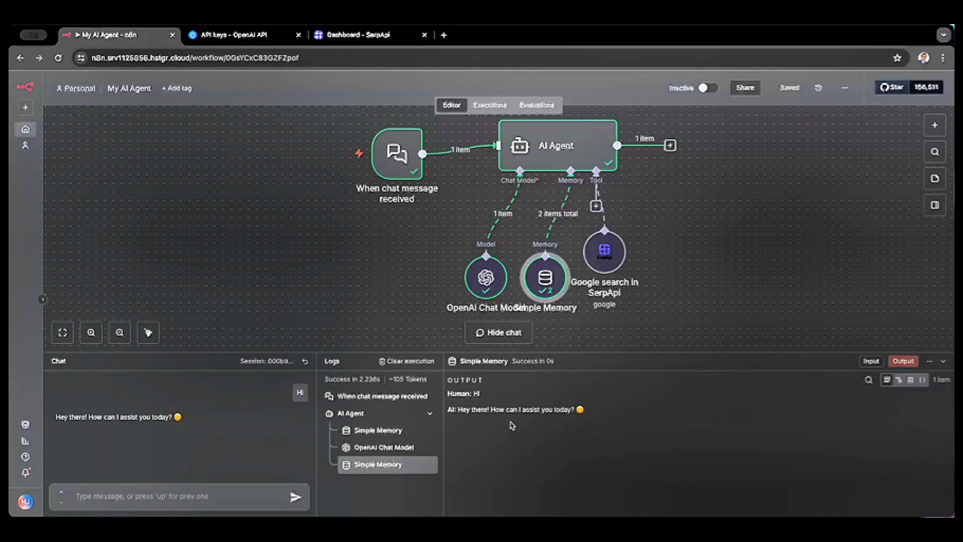
{"action": "mouse_move", "coordinate": [613, 265]}
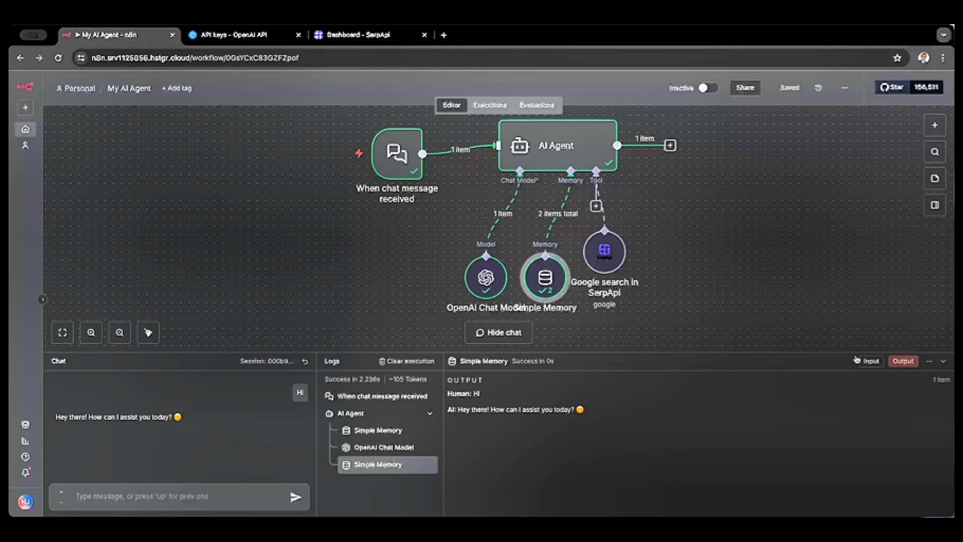
- Ask the agent "What is your name" in the chat and show the Simple Memory log entry's input beside its output
{"action": "left_click", "coordinate": [167, 494]}
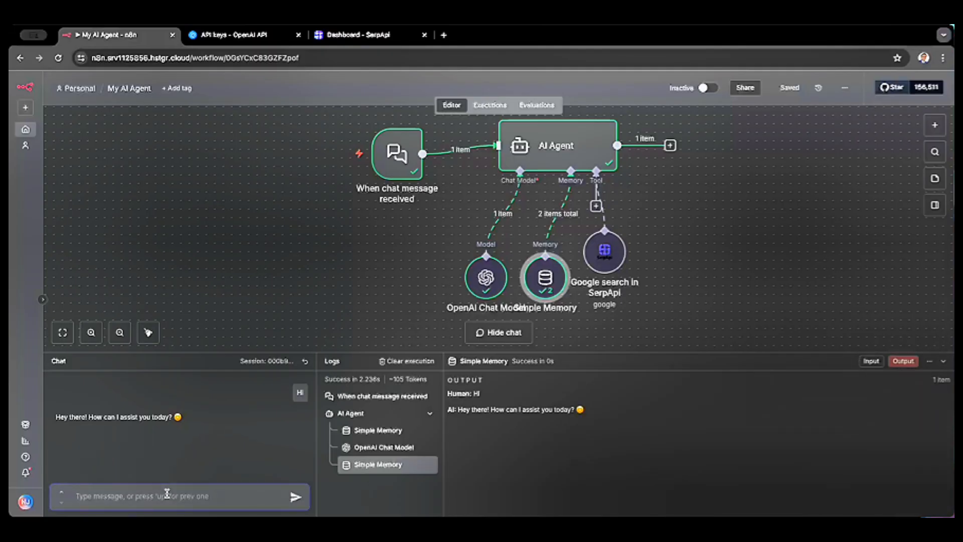
{"action": "type", "text": "What is you"}
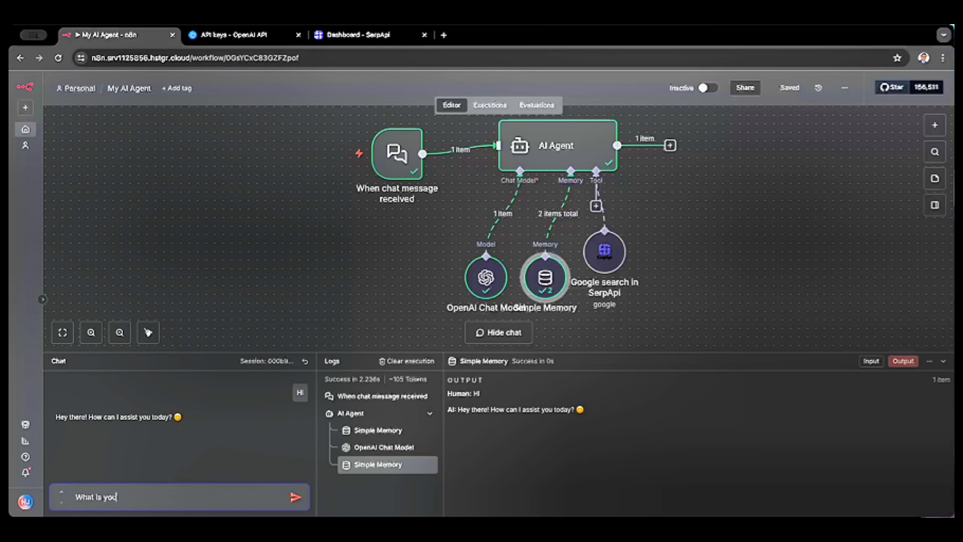
{"action": "type", "text": "r name"}
{"action": "key", "text": "Return"}
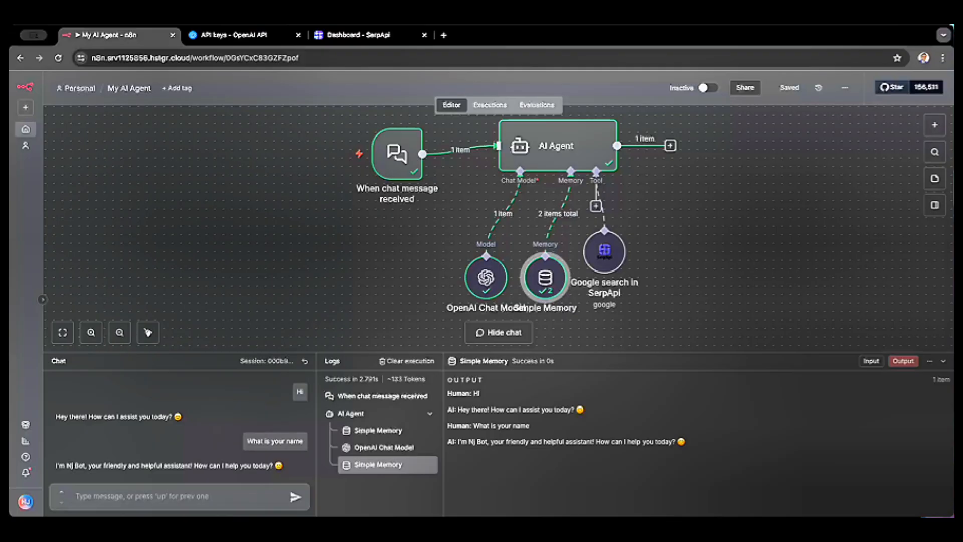
{"action": "key", "text": "i"}
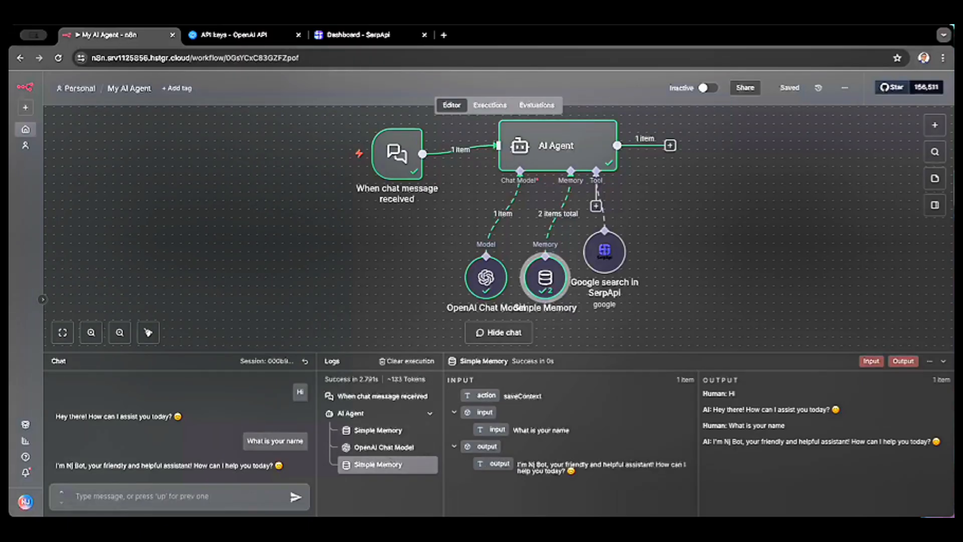
- Send the chat message "give me organic coffee shops in London" to test the Google search tool
{"action": "left_click", "coordinate": [203, 488]}
{"action": "type", "text": "give me "}
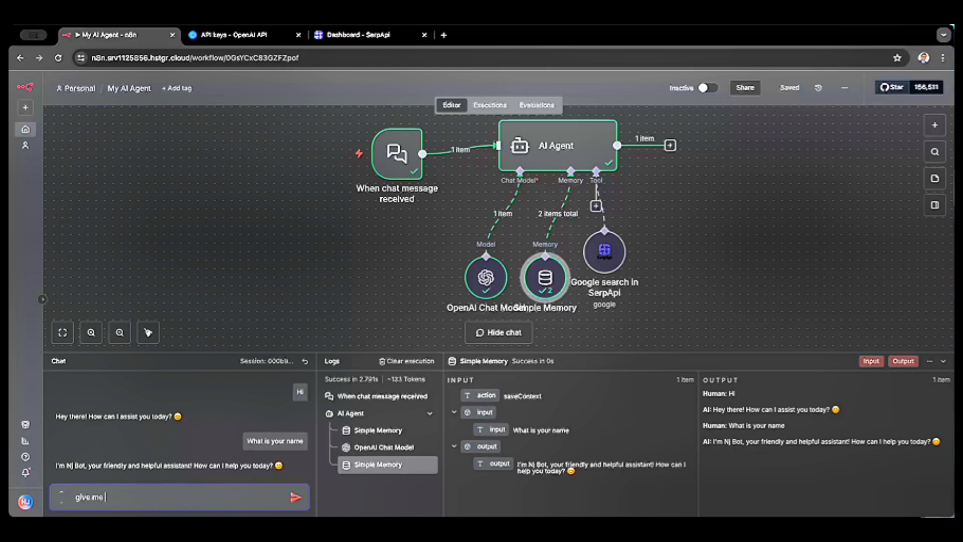
{"action": "type", "text": "coffee shops in London"}
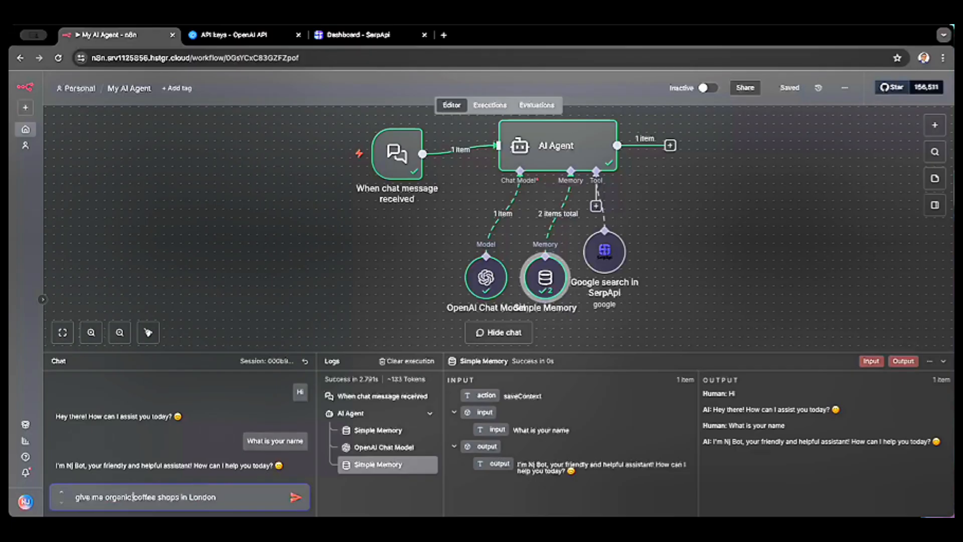
{"action": "key", "text": "Return"}
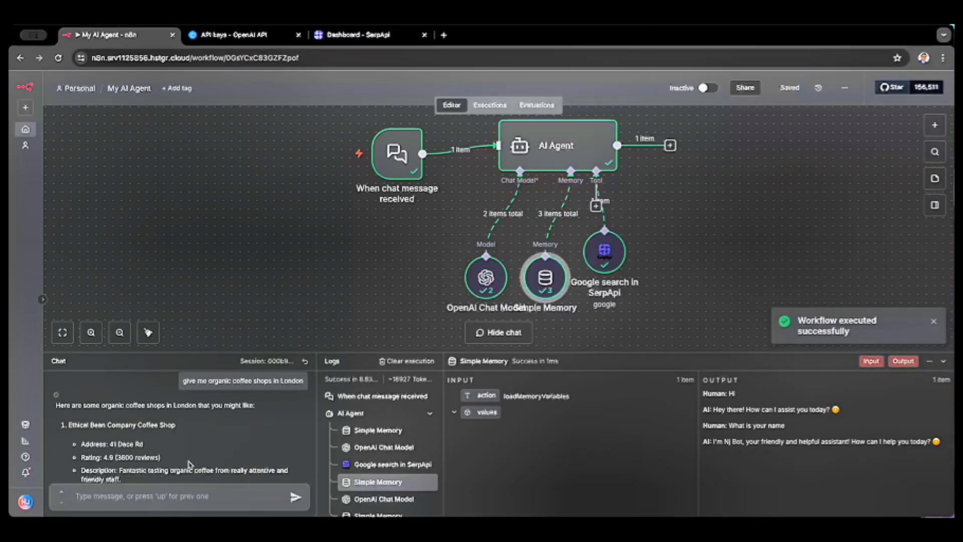
- Read through the agent's whole chat reply about organic coffee shops, including each shop's address, rating, description and opening time
{"action": "scroll", "coordinate": [188, 462], "scroll_direction": "down", "scroll_amount": 1}
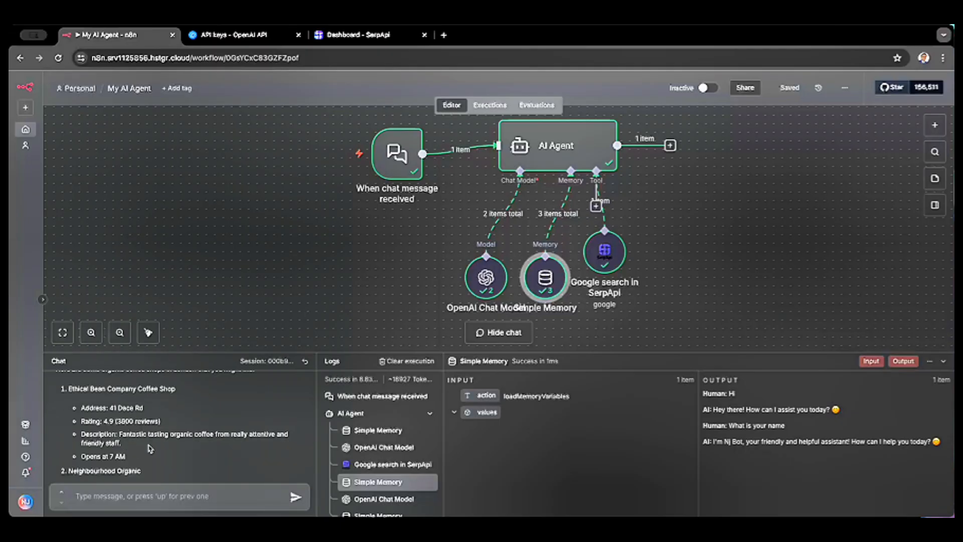
{"action": "scroll", "coordinate": [156, 431], "scroll_direction": "down", "scroll_amount": 1}
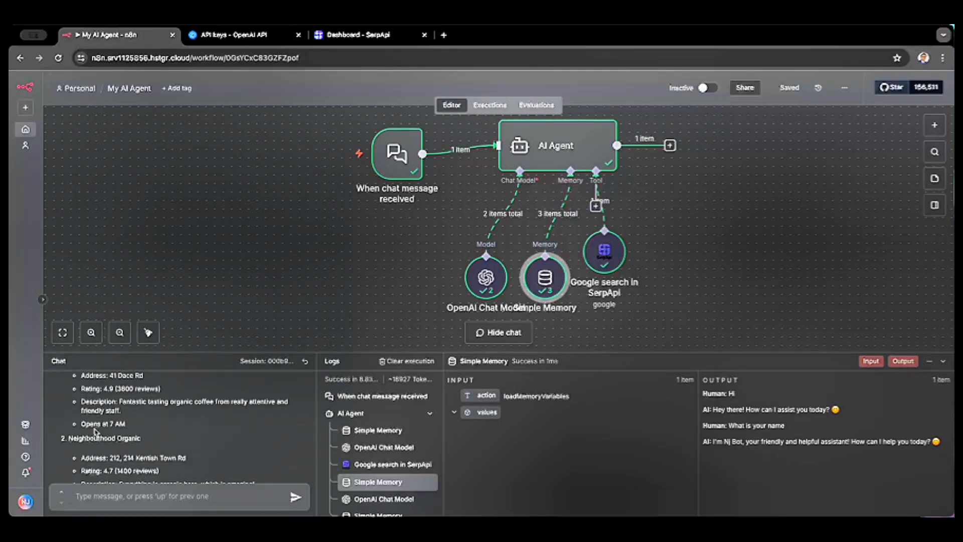
{"action": "scroll", "coordinate": [127, 446], "scroll_direction": "down", "scroll_amount": 1}
{"action": "scroll", "coordinate": [125, 448], "scroll_direction": "down", "scroll_amount": 3}
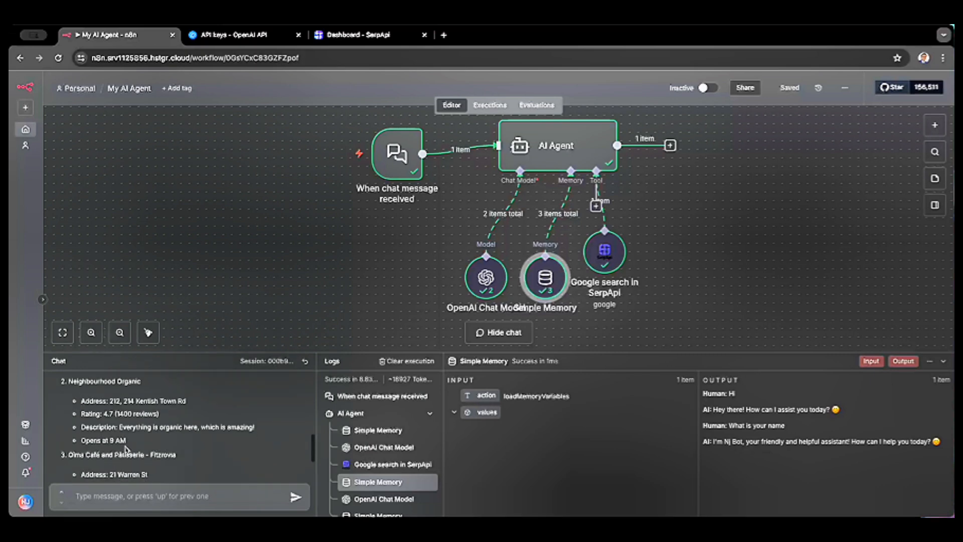
{"action": "scroll", "coordinate": [125, 446], "scroll_direction": "up", "scroll_amount": 4}
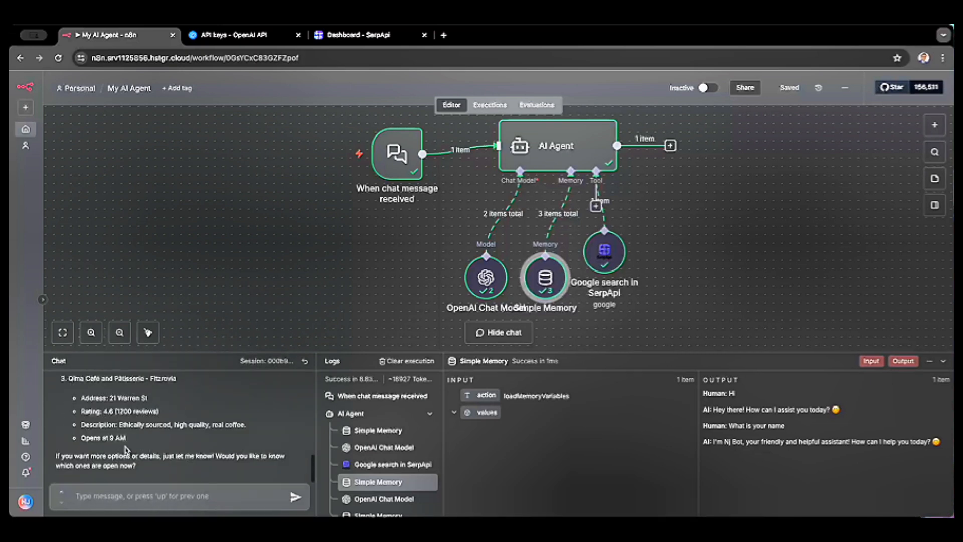
{"action": "scroll", "coordinate": [97, 458], "scroll_direction": "up", "scroll_amount": 5}
{"action": "scroll", "coordinate": [97, 457], "scroll_direction": "down", "scroll_amount": 10}
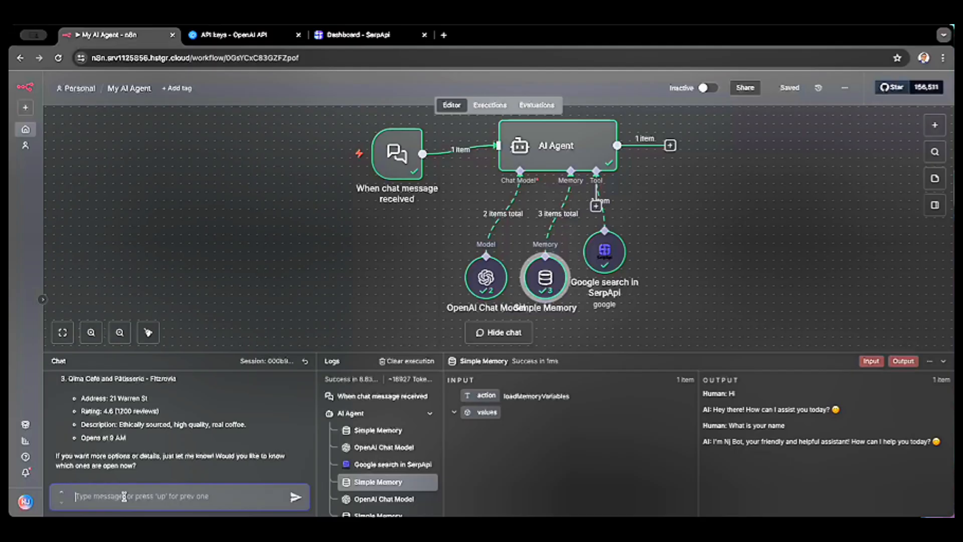
- Send the chat message "Weekend getways from london within 2 hours distance" to the agent
{"action": "type", "text": "Weekend getways from london"}
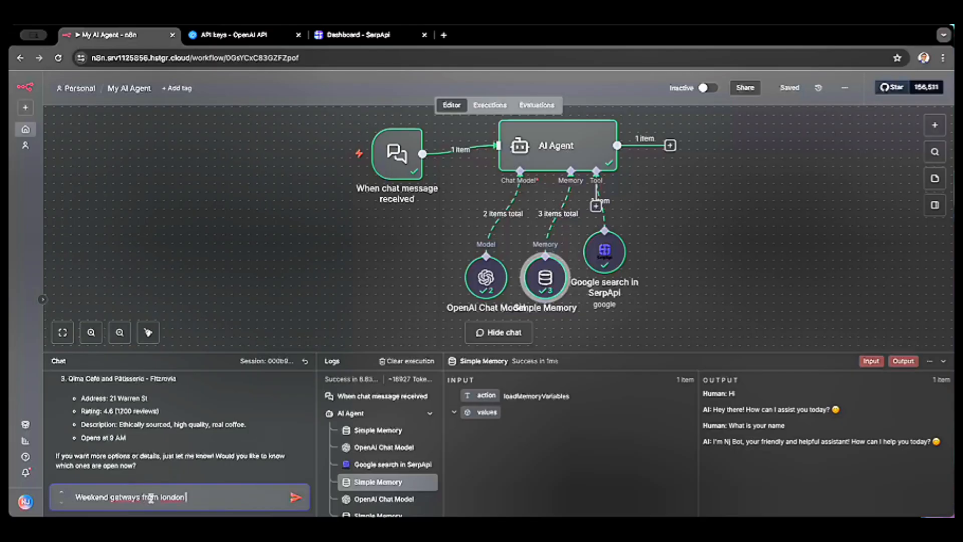
{"action": "type", "text": " within 2 hours distance"}
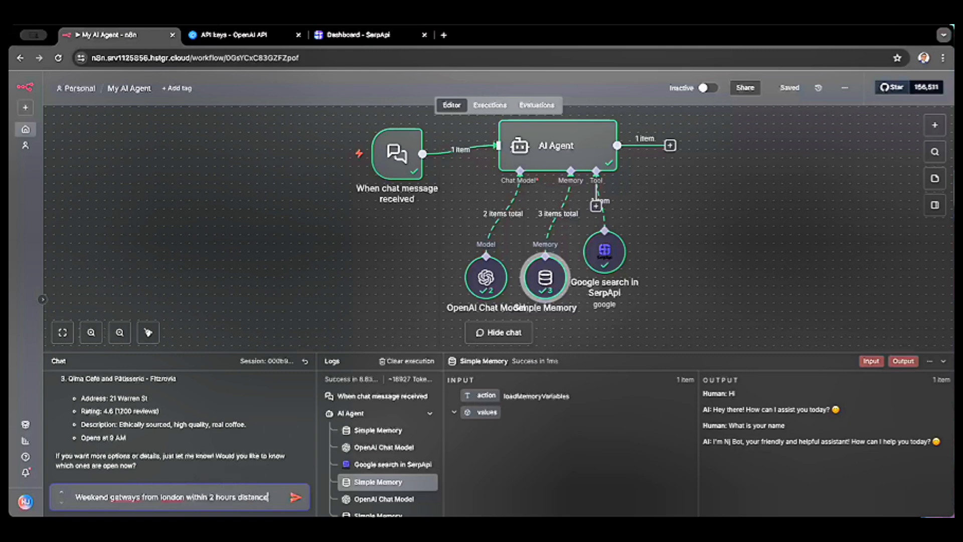
{"action": "key", "text": "Return"}
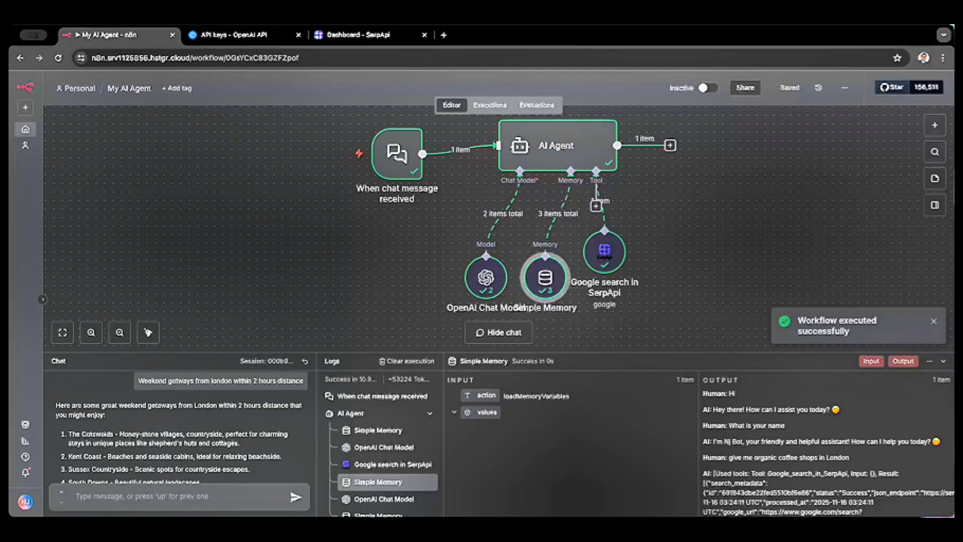
- Read through the agent's reply about weekend getaways and return to the beginning of the chat conversation
{"action": "scroll", "coordinate": [180, 469], "scroll_direction": "down", "scroll_amount": 3}
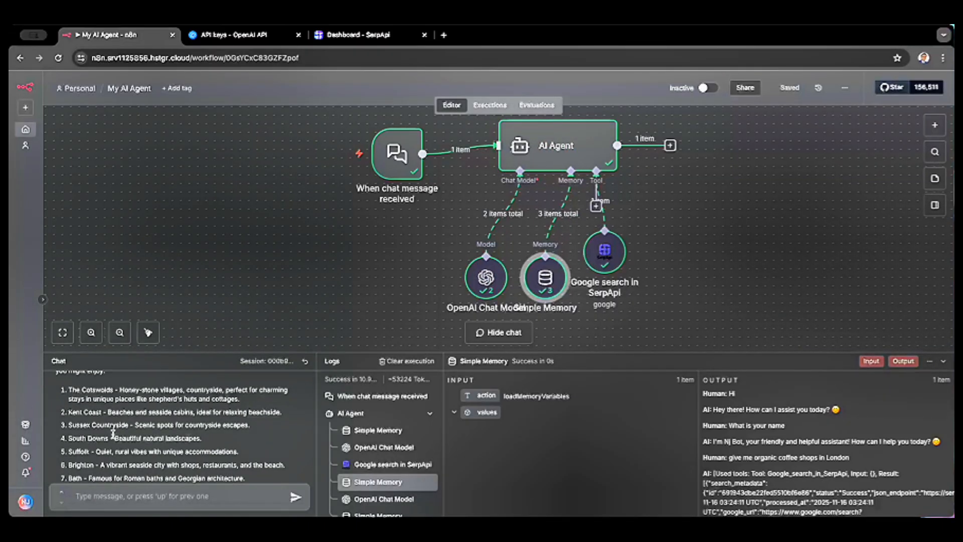
{"action": "scroll", "coordinate": [111, 436], "scroll_direction": "down", "scroll_amount": 2}
{"action": "scroll", "coordinate": [111, 436], "scroll_direction": "down", "scroll_amount": 5}
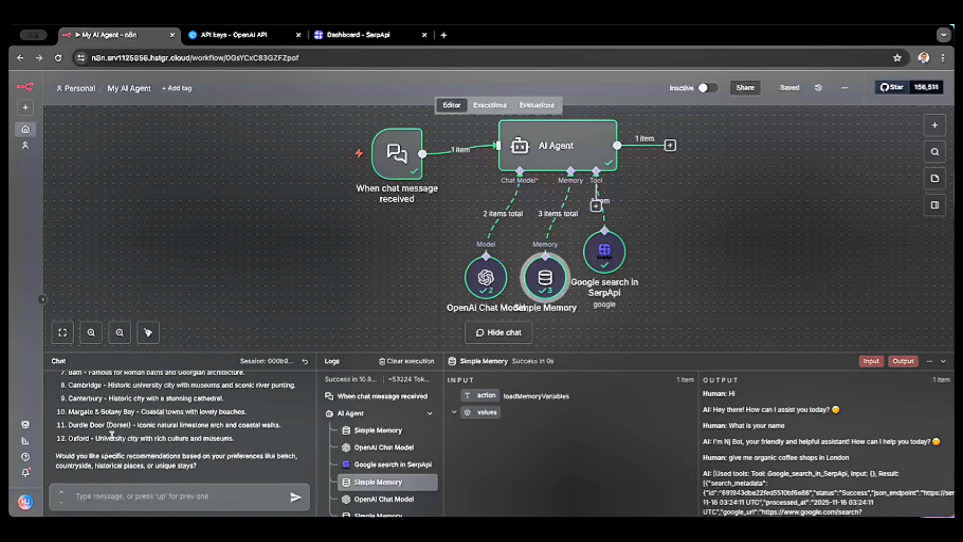
{"action": "scroll", "coordinate": [169, 468], "scroll_direction": "up", "scroll_amount": 4}
{"action": "scroll", "coordinate": [171, 470], "scroll_direction": "down", "scroll_amount": 4}
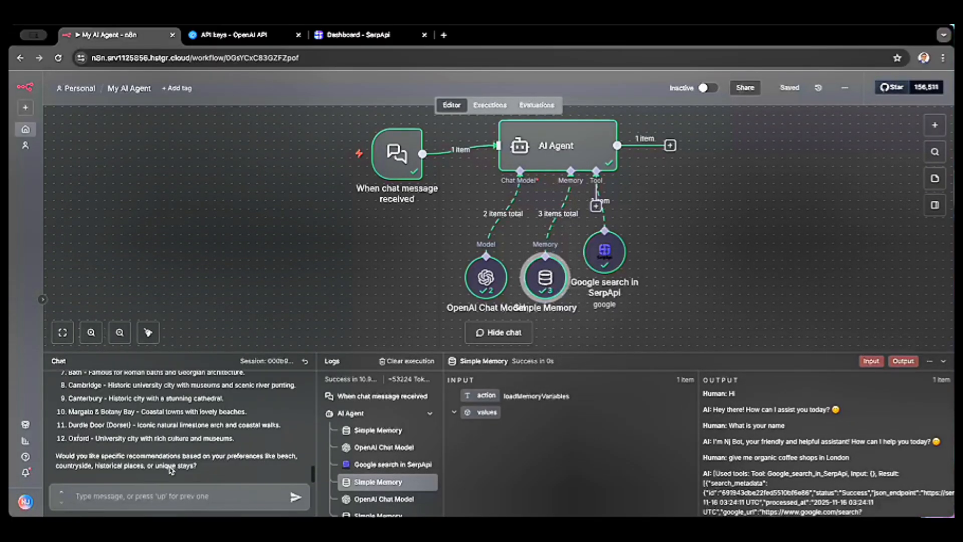
{"action": "left_click", "coordinate": [110, 495]}
{"action": "scroll", "coordinate": [145, 446], "scroll_direction": "up", "scroll_amount": 15}
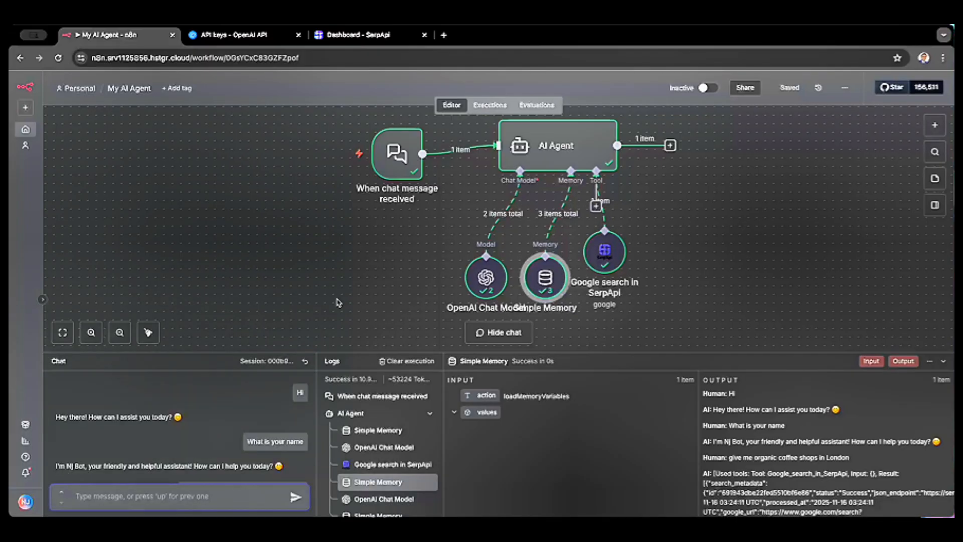